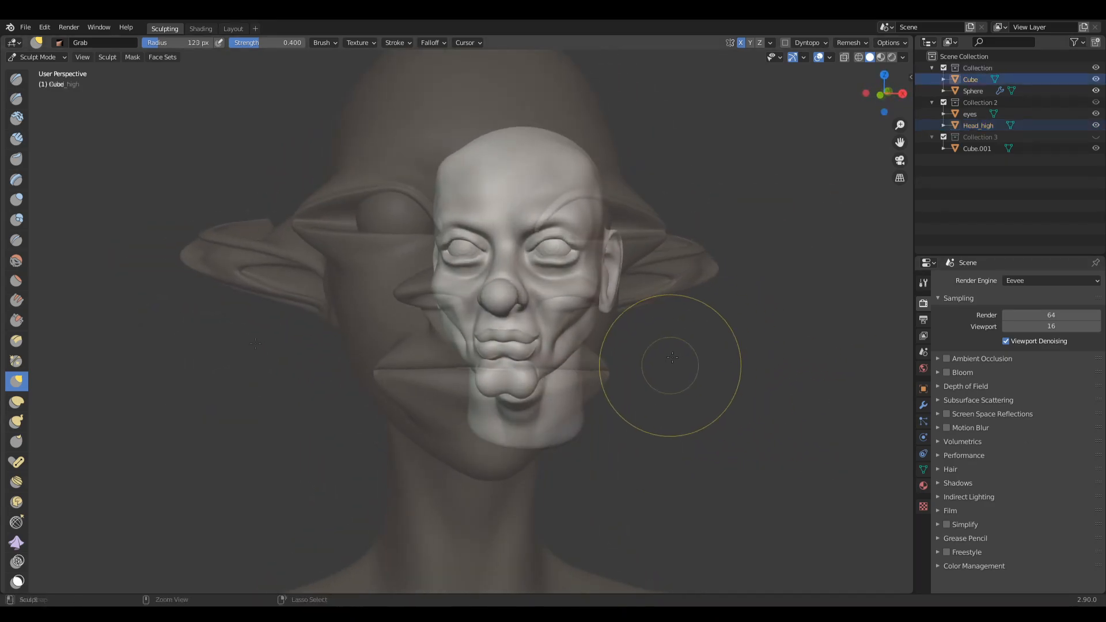
pyautogui.moveTo(262, 342)
pyautogui.keyDown('alt'); pyautogui.mouseDown(button='middle')
pyautogui.moveTo(449, 363)
pyautogui.moveTo(497, 325)
pyautogui.moveTo(576, 334)
pyautogui.mouseUp(button='middle'); pyautogui.keyUp('alt')
pyautogui.scroll(4, 497, 325)
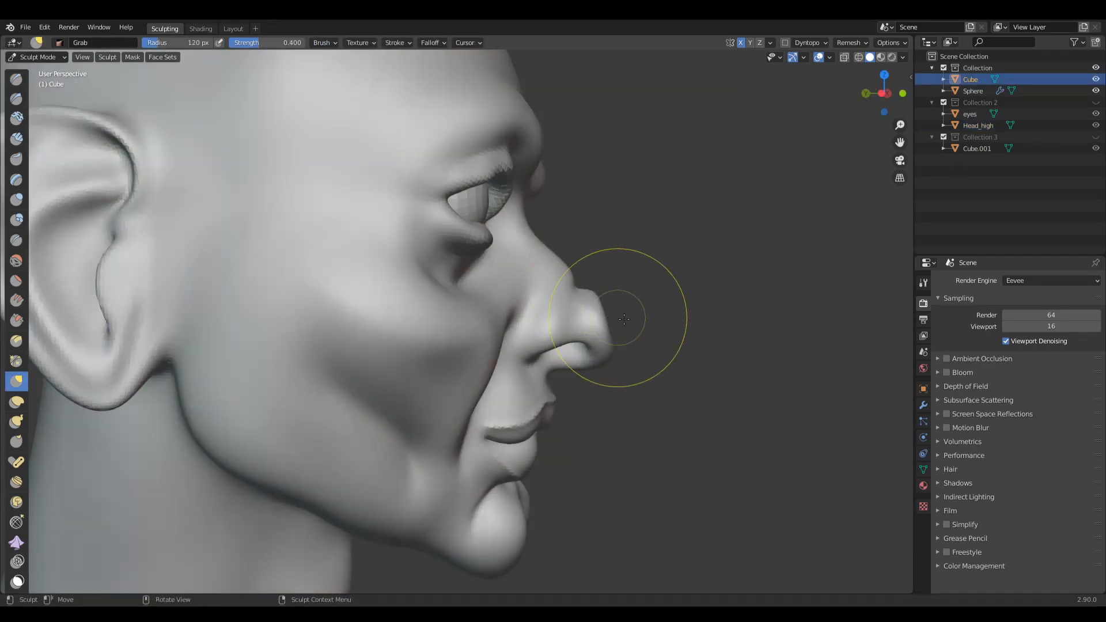
pyautogui.keyDown('alt'); pyautogui.moveTo(620, 316); pyautogui.dragTo(576, 305, button='middle'); pyautogui.keyUp('alt')
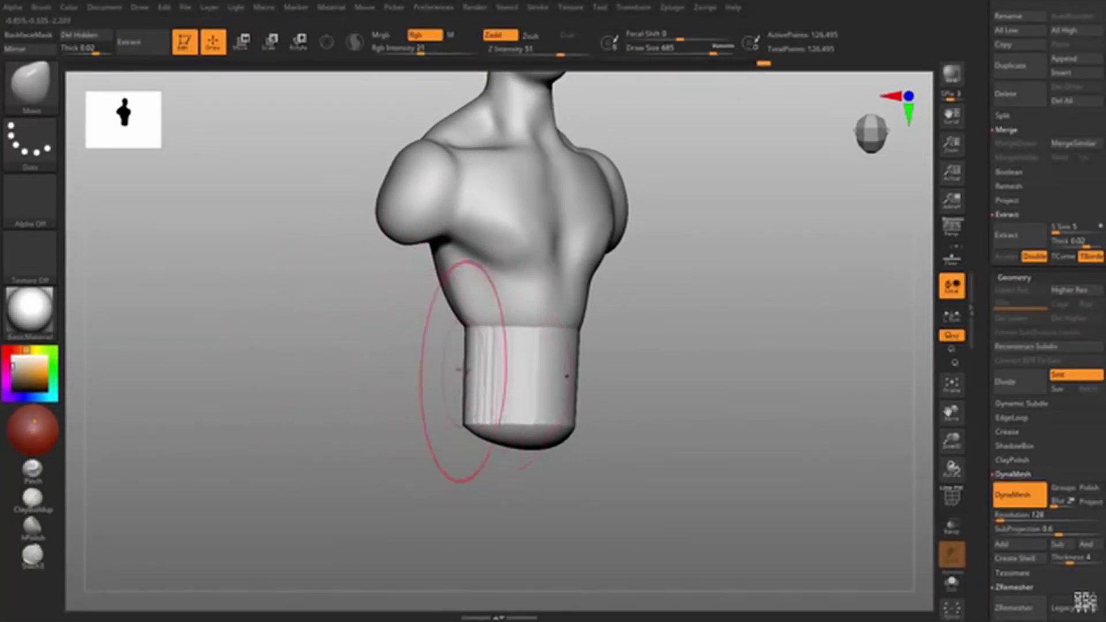
# Step: Switch to ZBrush and reshape the bust's lower torso and waist with the Move brush
pyautogui.moveTo(463, 370); pyautogui.dragTo(489, 390)
pyautogui.moveTo(489, 390)
pyautogui.mouseDown(button='right')
pyautogui.moveTo(452, 316)
pyautogui.moveTo(507, 294)
pyautogui.moveTo(560, 408)
pyautogui.moveTo(519, 57)
pyautogui.moveTo(507, 316)
pyautogui.moveTo(422, 166)
pyautogui.moveTo(551, 295)
pyautogui.moveTo(521, 279)
pyautogui.moveTo(971, 329)
pyautogui.mouseUp(button='right')
pyautogui.press('w')
pyautogui.press('q')
pyautogui.moveTo(365, 302)
pyautogui.mouseDown(button='right')
pyautogui.moveTo(457, 352)
pyautogui.moveTo(415, 360)
pyautogui.moveTo(430, 314)
pyautogui.mouseUp(button='right')
pyautogui.press('b')
pyautogui.press('m')
pyautogui.press('v')
pyautogui.keyDown('alt'); pyautogui.click(461, 271); pyautogui.keyUp('alt')
pyautogui.moveTo(430, 313); pyautogui.dragTo(424, 321)
pyautogui.keyDown('alt'); pyautogui.click(425, 357); pyautogui.keyUp('alt')
# Step: Position and rotate the arm parts so the arms extend down and outward from the shoulders
pyautogui.click(952, 583)
pyautogui.click(952, 583)
pyautogui.moveTo(383, 277)
pyautogui.mouseDown(button='right')
pyautogui.moveTo(476, 323)
pyautogui.moveTo(457, 267)
pyautogui.moveTo(392, 300)
pyautogui.mouseUp(button='right')
pyautogui.press('w')
pyautogui.moveTo(484, 311); pyautogui.dragTo(395, 430)
pyautogui.moveTo(323, 404)
pyautogui.mouseDown(button='right')
pyautogui.moveTo(395, 429)
pyautogui.moveTo(346, 398)
pyautogui.moveTo(478, 362)
pyautogui.moveTo(543, 289)
pyautogui.moveTo(378, 382)
pyautogui.moveTo(354, 449)
pyautogui.mouseUp(button='right')
pyautogui.press('q')
pyautogui.keyDown('ctrl'); pyautogui.click(378, 390); pyautogui.keyUp('ctrl')
pyautogui.press('r')
pyautogui.press('q')
pyautogui.keyDown('alt'); pyautogui.click(345, 369); pyautogui.keyUp('alt')
pyautogui.keyDown('alt'); pyautogui.click(398, 398); pyautogui.keyUp('alt')
pyautogui.moveTo(398, 398)
pyautogui.mouseDown(button='right')
pyautogui.moveTo(447, 377)
pyautogui.moveTo(368, 450)
pyautogui.moveTo(409, 340)
pyautogui.moveTo(276, 224)
pyautogui.mouseUp(button='right')
# Step: Refine the torso and arm parts with the Move brush, isolating individual parts and selecting the torso
pyautogui.click(952, 583)
pyautogui.click(33, 499)
pyautogui.press('b')
pyautogui.press('m')
pyautogui.press('v')
pyautogui.click(952, 583)
pyautogui.keyDown('alt'); pyautogui.click(354, 269); pyautogui.keyUp('alt')
pyautogui.keyDown('alt'); pyautogui.click(291, 351); pyautogui.keyUp('alt')
pyautogui.click(952, 583)
pyautogui.click(952, 582)
pyautogui.keyDown('alt'); pyautogui.click(353, 269); pyautogui.keyUp('alt')
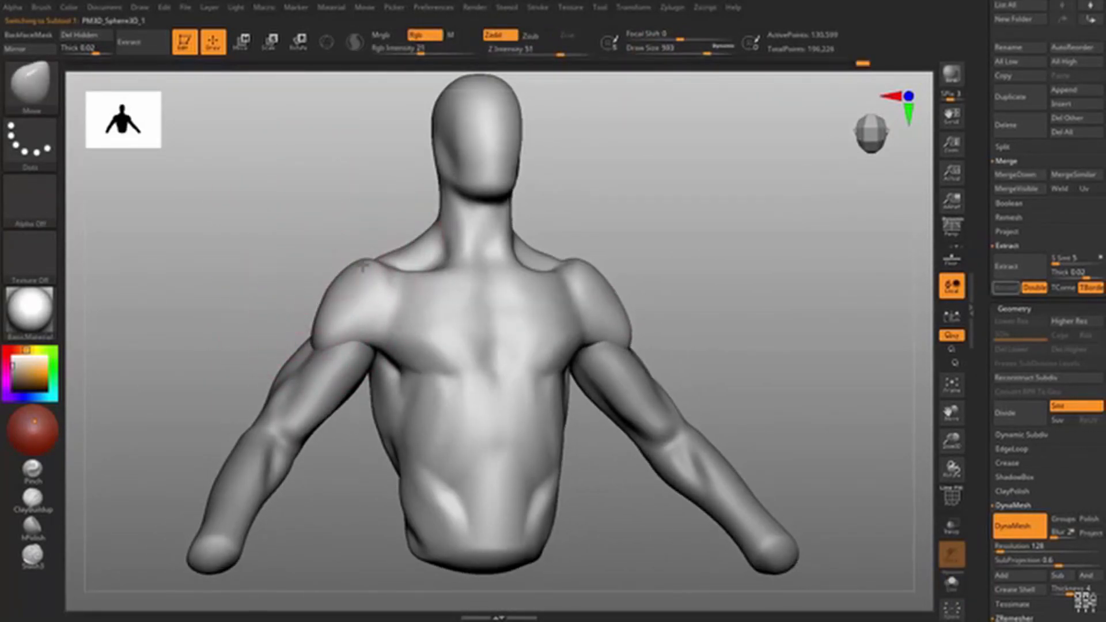
# Step: Build up the chest and shoulder volumes with the Clay brush at a smaller draw size
pyautogui.press('b')
pyautogui.press('c')
pyautogui.press('l')
pyautogui.moveTo(513, 387)
pyautogui.mouseDown(button='right')
pyautogui.moveTo(470, 247)
pyautogui.moveTo(431, 202)
pyautogui.mouseUp(button='right')
pyautogui.press('s')
pyautogui.moveTo(431, 201); pyautogui.dragTo(441, 222)
pyautogui.moveTo(441, 222)
pyautogui.mouseDown(button='right')
pyautogui.moveTo(521, 197)
pyautogui.moveTo(398, 346)
pyautogui.mouseUp(button='right')
# Step: Carve the chest, rib and abdominal muscle separations into the torso with the Dam Standard brush
pyautogui.press('b')
pyautogui.press('d')
pyautogui.press('s')
pyautogui.moveTo(398, 345); pyautogui.dragTo(410, 370)
pyautogui.moveTo(410, 371); pyautogui.dragTo(444, 345, button='right')
pyautogui.moveTo(443, 345)
pyautogui.mouseDown()
pyautogui.moveTo(479, 396)
pyautogui.moveTo(457, 457)
pyautogui.mouseUp()
pyautogui.moveTo(457, 457); pyautogui.dragTo(346, 369, button='right')
pyautogui.moveTo(381, 271); pyautogui.dragTo(415, 242)
# Step: Build up the abdominal and side muscles of the lower torso with the Clay brush
pyautogui.press('b')
pyautogui.press('c')
pyautogui.press('l')
pyautogui.moveTo(455, 426); pyautogui.dragTo(469, 462)
pyautogui.moveTo(345, 415); pyautogui.dragTo(392, 434, button='right')
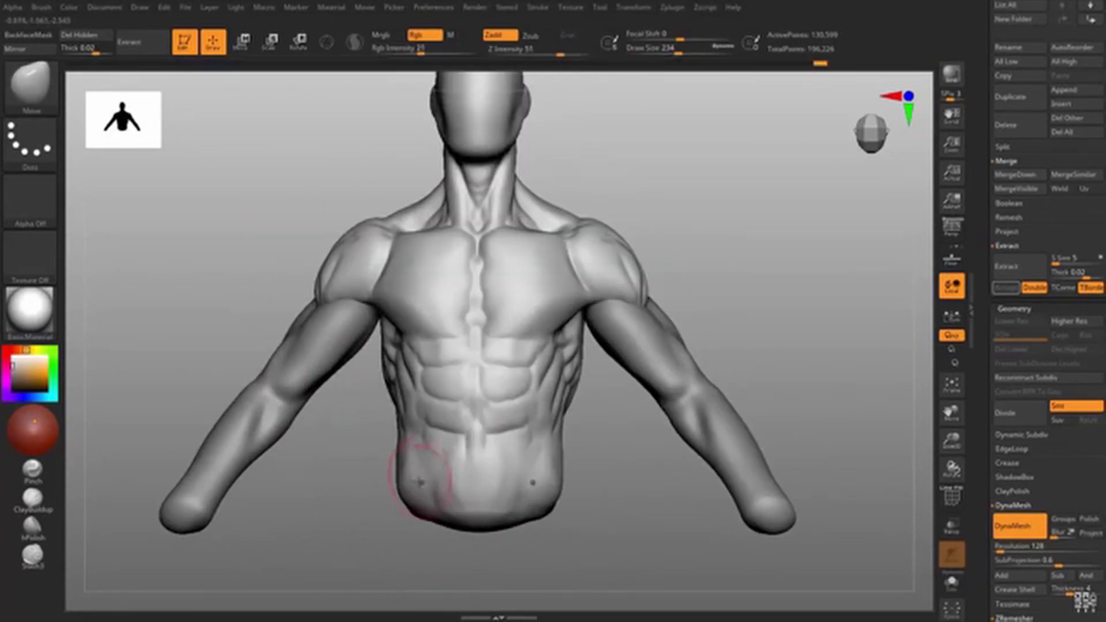
pyautogui.moveTo(392, 433); pyautogui.dragTo(457, 371)
pyautogui.moveTo(457, 370); pyautogui.dragTo(313, 215, button='right')
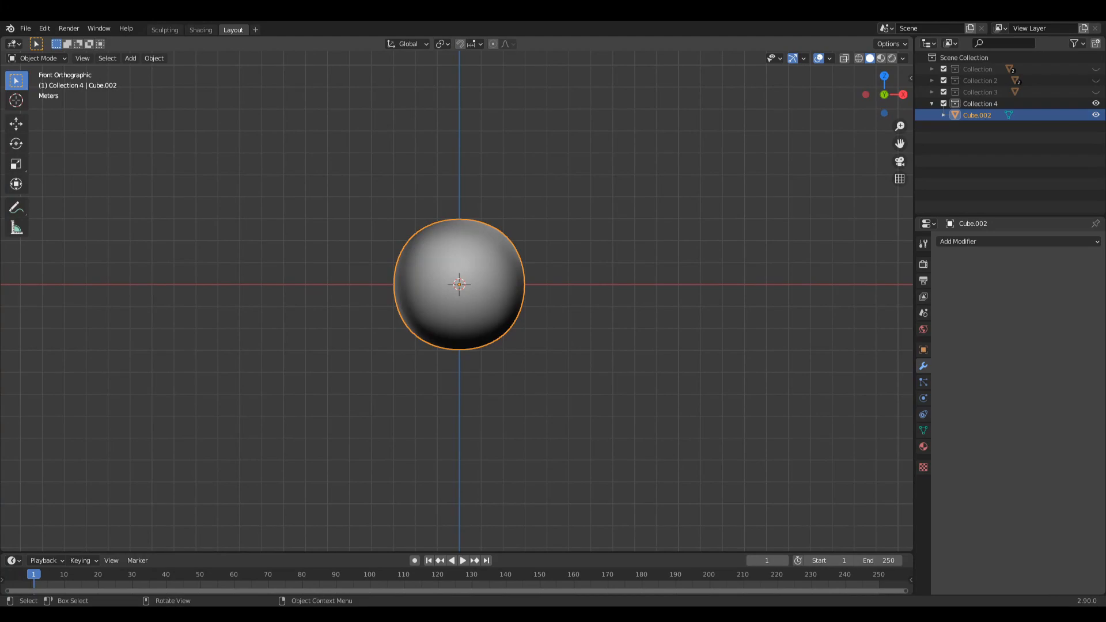
# Step: Switch to Blender, open the Sculpting workspace for the rounded cube, and show the View settings in the sidebar
pyautogui.rightClick(502, 212)
pyautogui.moveTo(502, 212); pyautogui.dragTo(550, 247, button='middle')
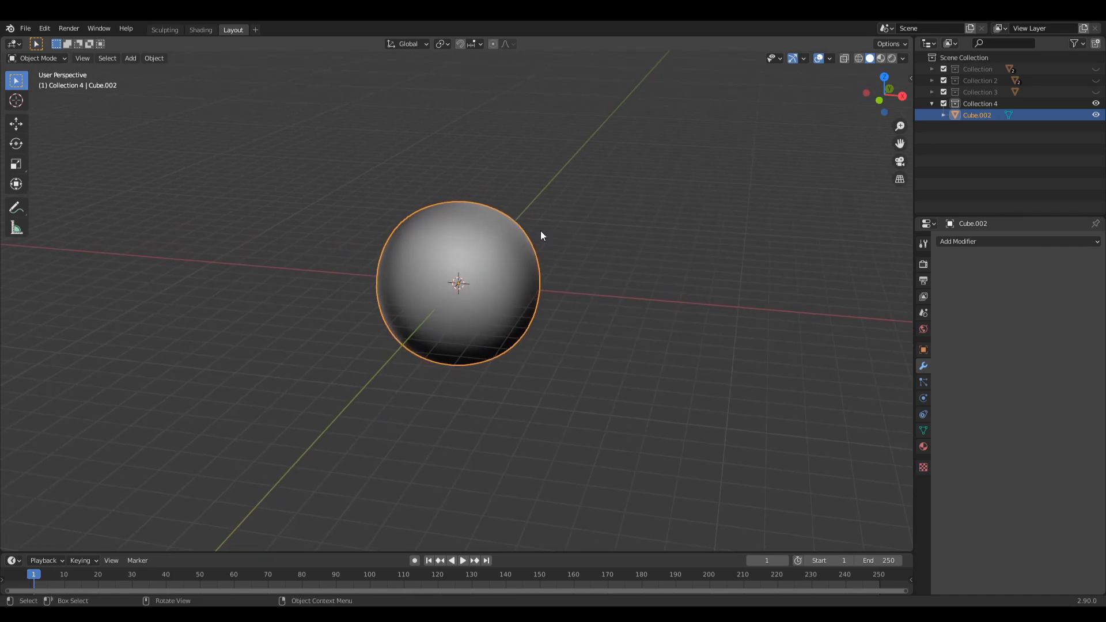
pyautogui.moveTo(553, 222); pyautogui.dragTo(552, 236, button='middle')
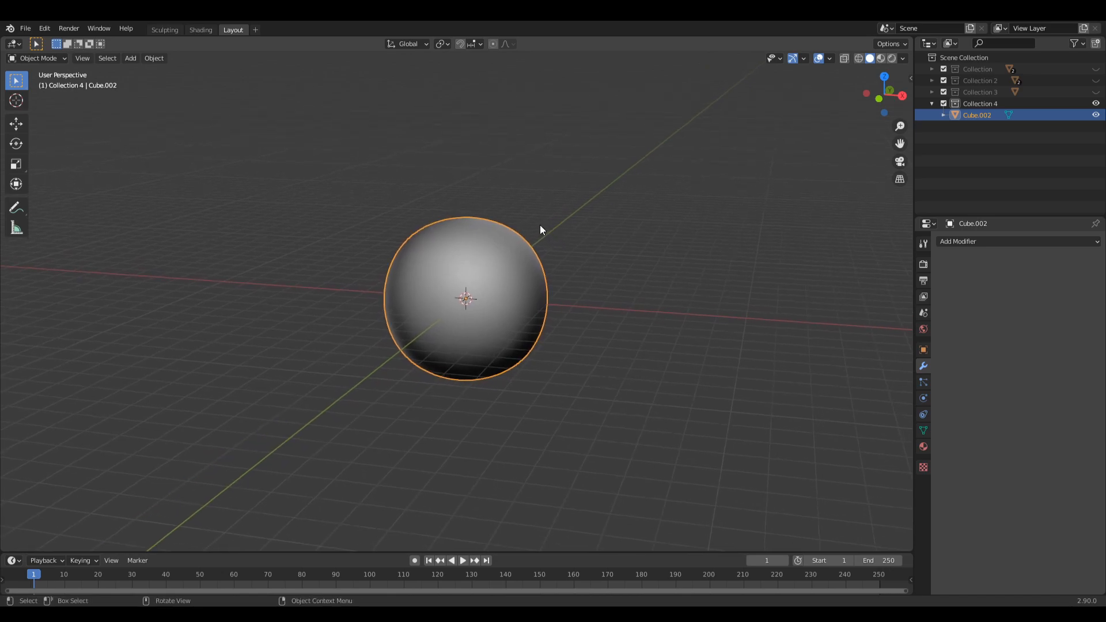
pyautogui.scroll(2, 537, 219)
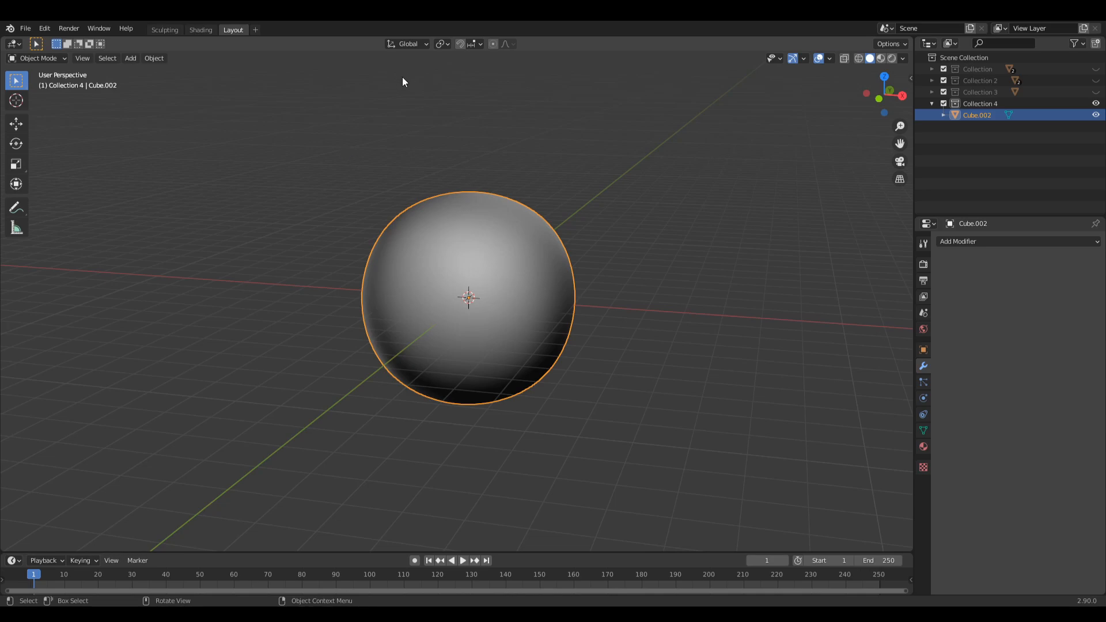
pyautogui.click(167, 30)
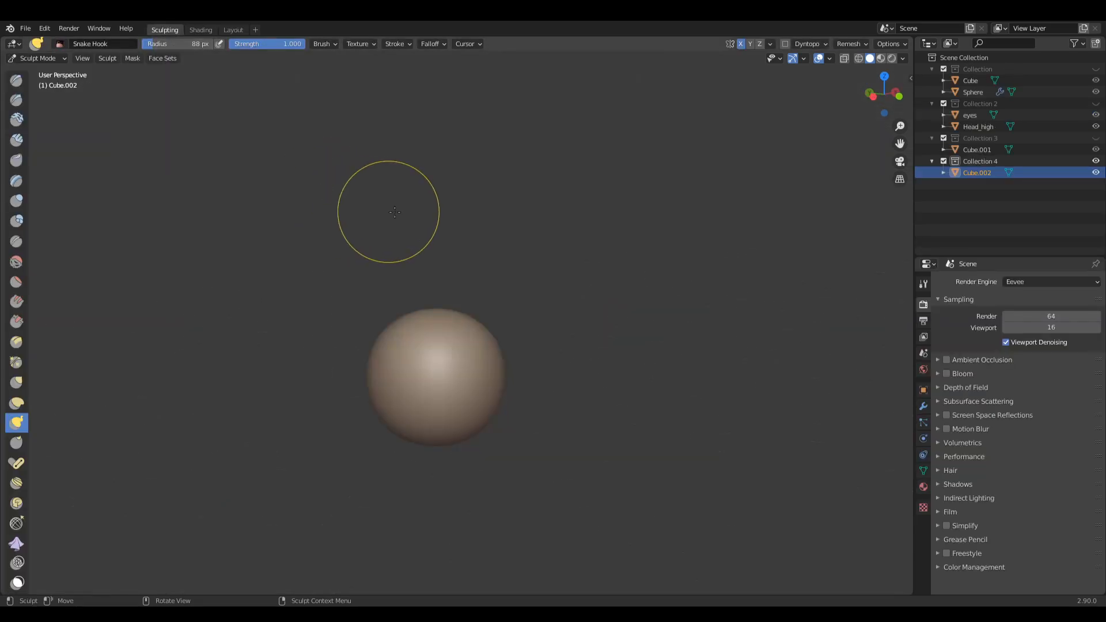
pyautogui.scroll(3, 421, 249)
pyautogui.press('n')
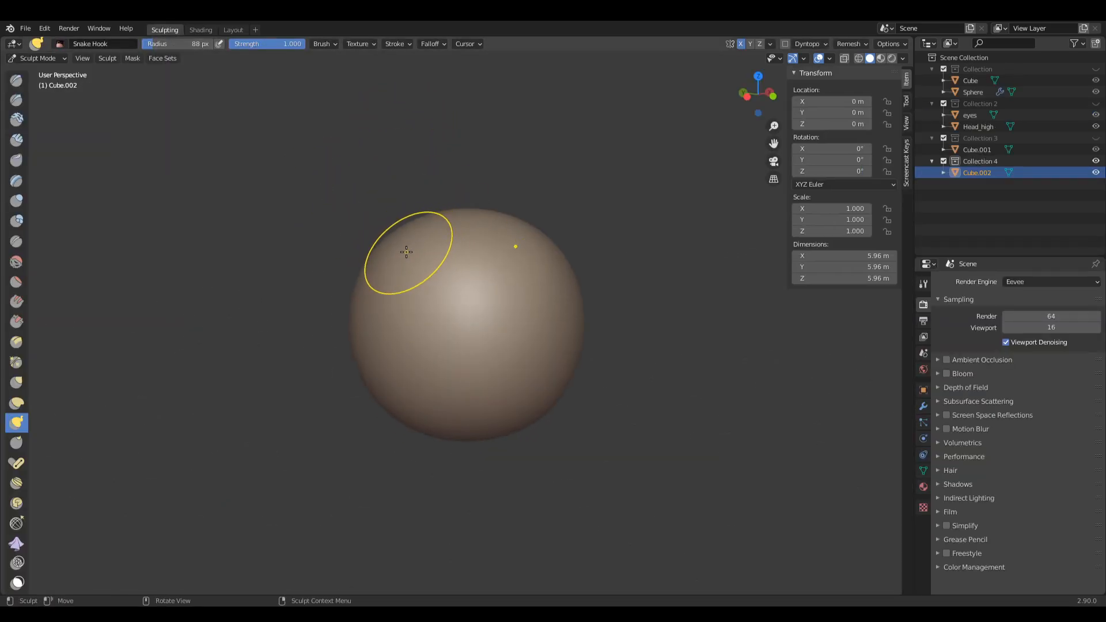
pyautogui.click(906, 122)
pyautogui.click(908, 102)
pyautogui.click(907, 132)
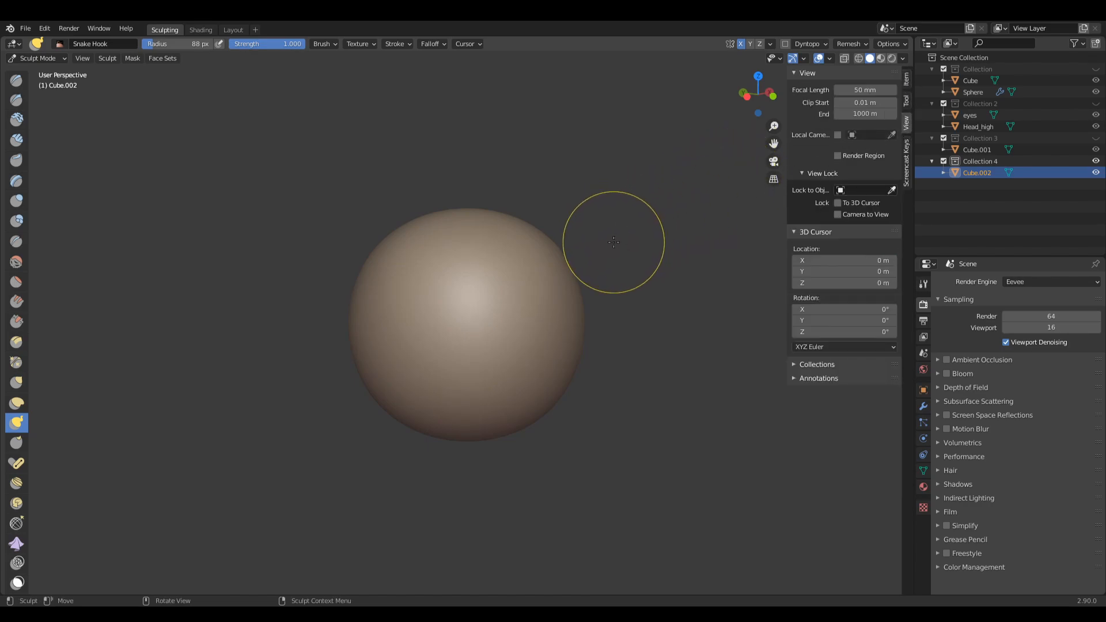
# Step: Stretch the lower part of the sphere downward in front view with a large Grab brush to form an elongated torso
pyautogui.moveTo(613, 247); pyautogui.dragTo(605, 258, button='middle')
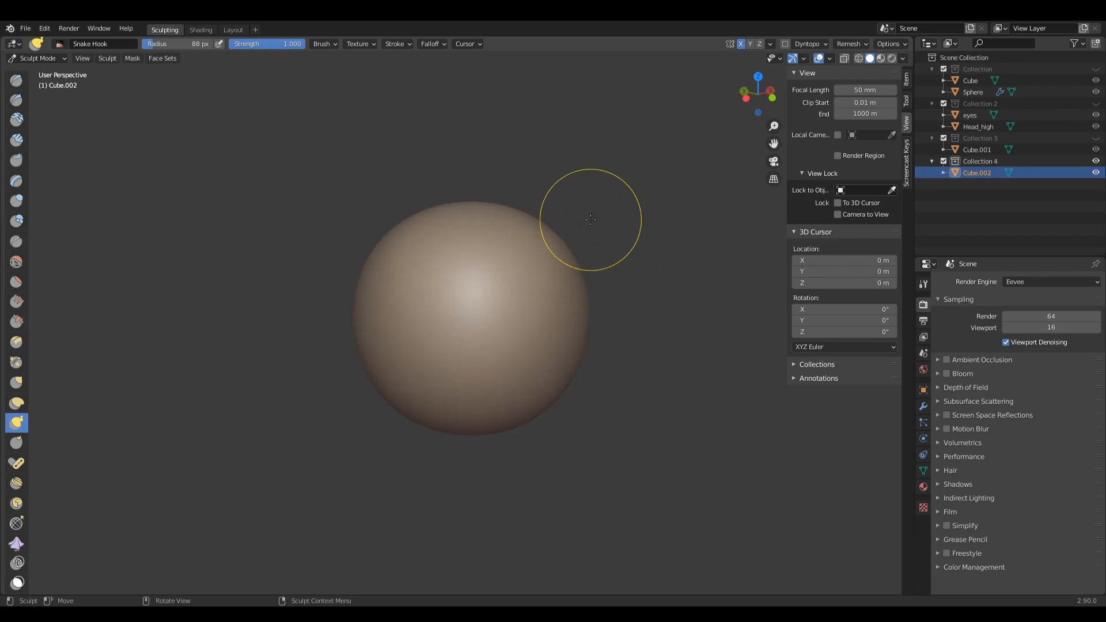
pyautogui.press('KP_1')
pyautogui.moveTo(771, 198)
pyautogui.mouseDown(button='middle')
pyautogui.moveTo(595, 279)
pyautogui.moveTo(584, 334)
pyautogui.moveTo(636, 336)
pyautogui.mouseUp(button='middle')
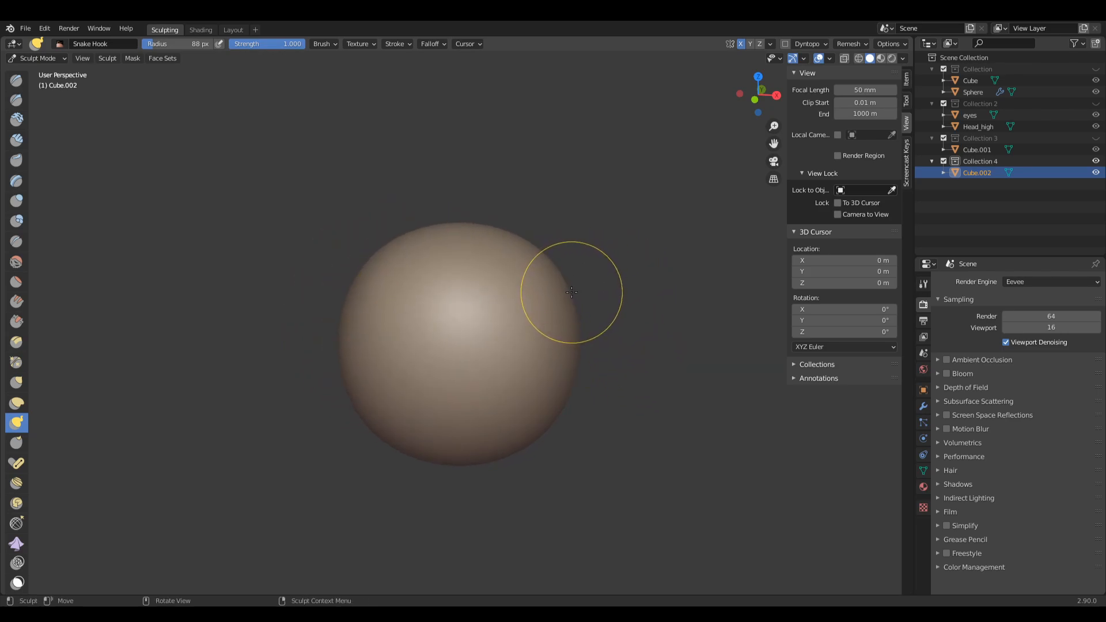
pyautogui.press('g')
pyautogui.scroll(-2, 507, 320)
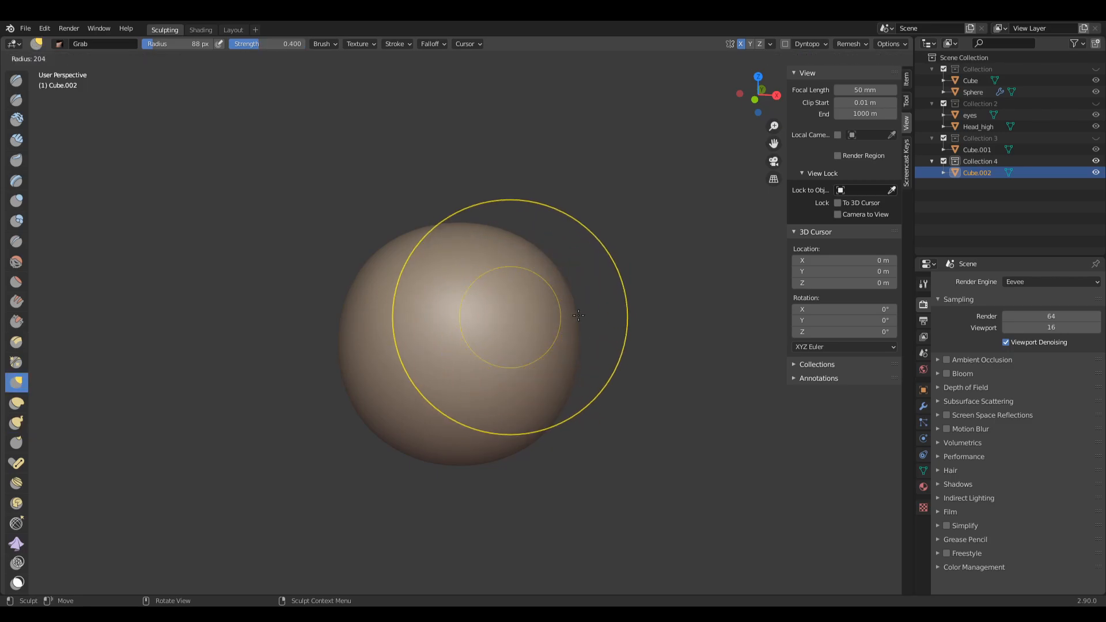
pyautogui.press('KP_1')
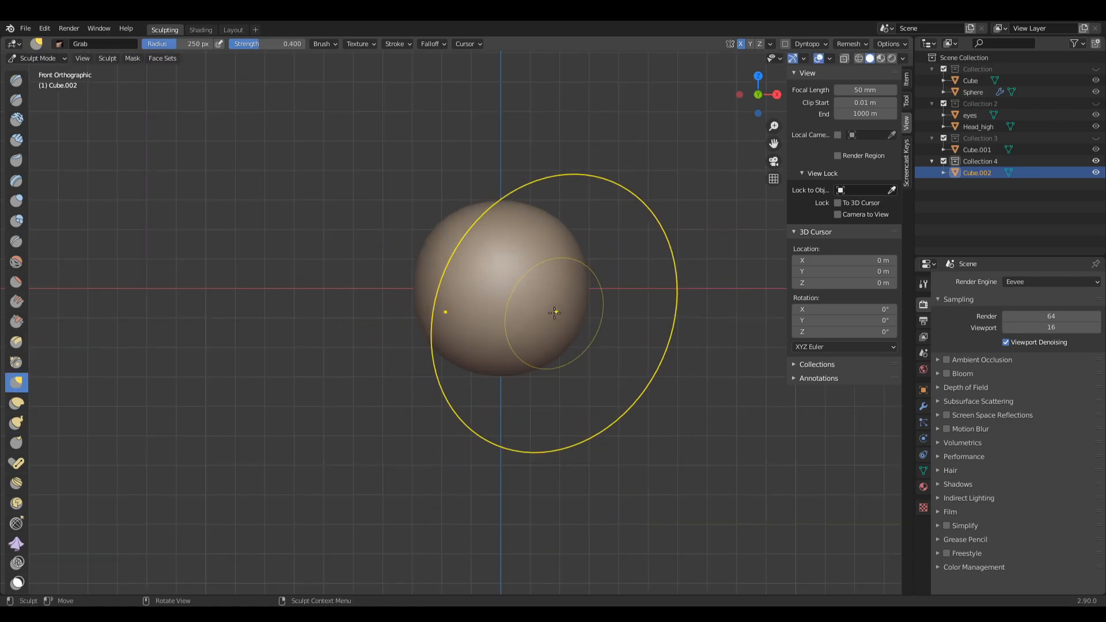
pyautogui.press('f')
pyautogui.click(535, 365)
pyautogui.moveTo(534, 366); pyautogui.dragTo(523, 463)
pyautogui.moveTo(530, 419); pyautogui.dragTo(527, 497)
pyautogui.moveTo(555, 442); pyautogui.dragTo(572, 461)
# Step: In side view, pull the torso's front outward and lift its lower end with the Grab brush
pyautogui.moveTo(579, 436)
pyautogui.mouseDown(button='middle')
pyautogui.moveTo(518, 390)
pyautogui.moveTo(447, 378)
pyautogui.mouseUp(button='middle')
pyautogui.press('KP_3')
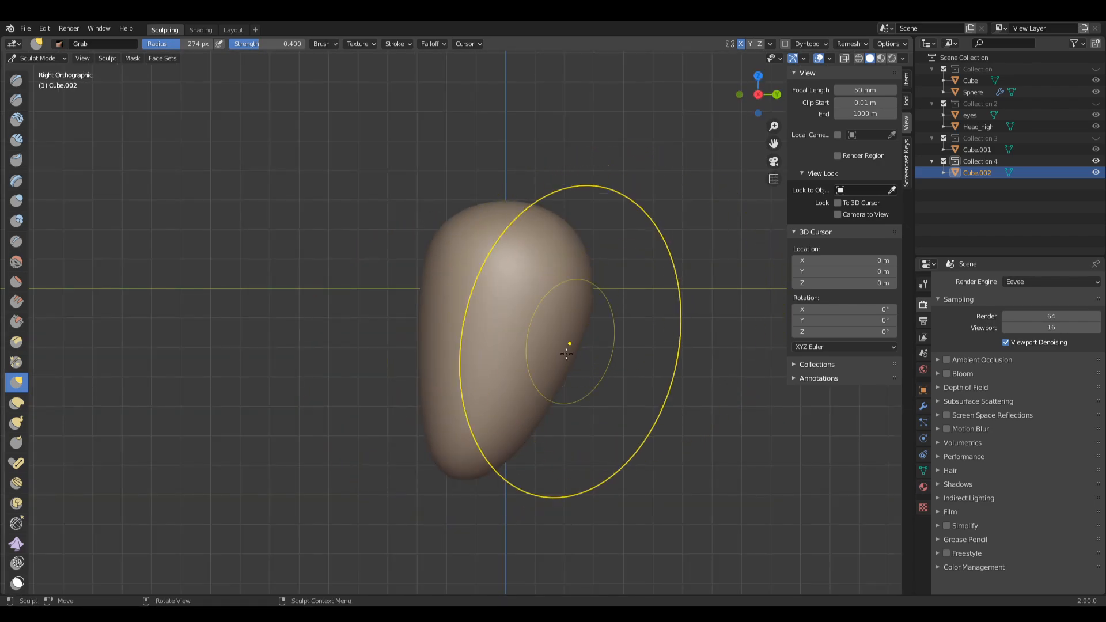
pyautogui.press('f')
pyautogui.click(488, 351)
pyautogui.moveTo(435, 385); pyautogui.dragTo(391, 343)
pyautogui.moveTo(451, 449); pyautogui.dragTo(459, 437)
# Step: Set the Grab brush radius to 196 px and adjust the upper back of the torso in side view
pyautogui.press('f')
pyautogui.click(499, 291)
pyautogui.press('f')
pyautogui.click(494, 202)
pyautogui.press('f')
pyautogui.click(593, 258)
pyautogui.moveTo(591, 255); pyautogui.dragTo(588, 259)
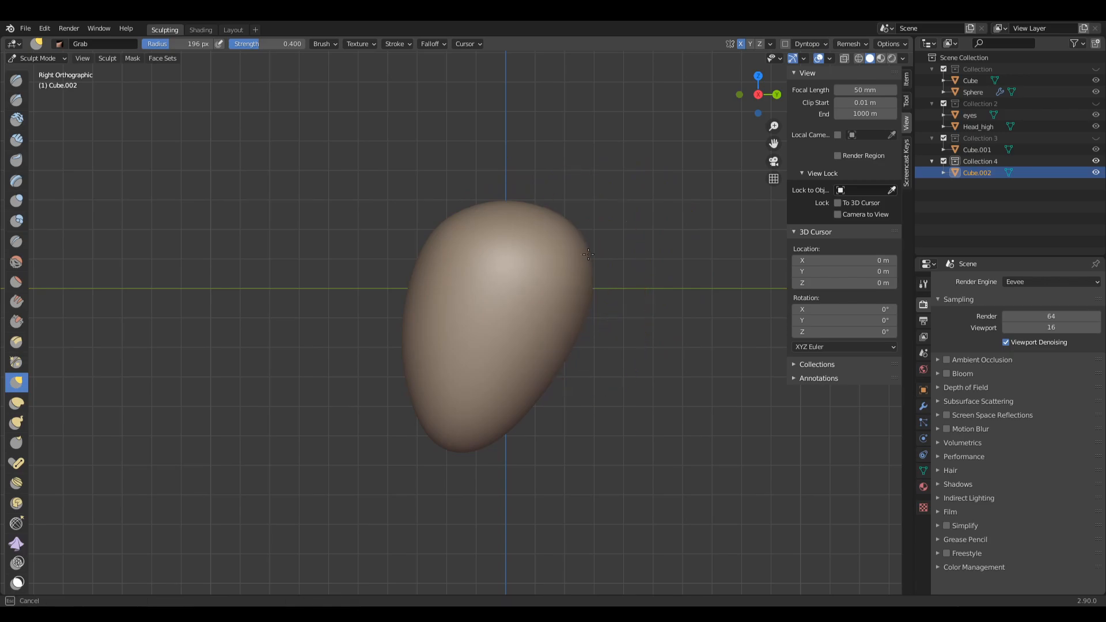
# Step: Widen the upper sides of the torso symmetrically in front view with the Grab brush
pyautogui.keyDown('shift'); pyautogui.moveTo(527, 185); pyautogui.dragTo(556, 301, button='middle'); pyautogui.keyUp('shift')
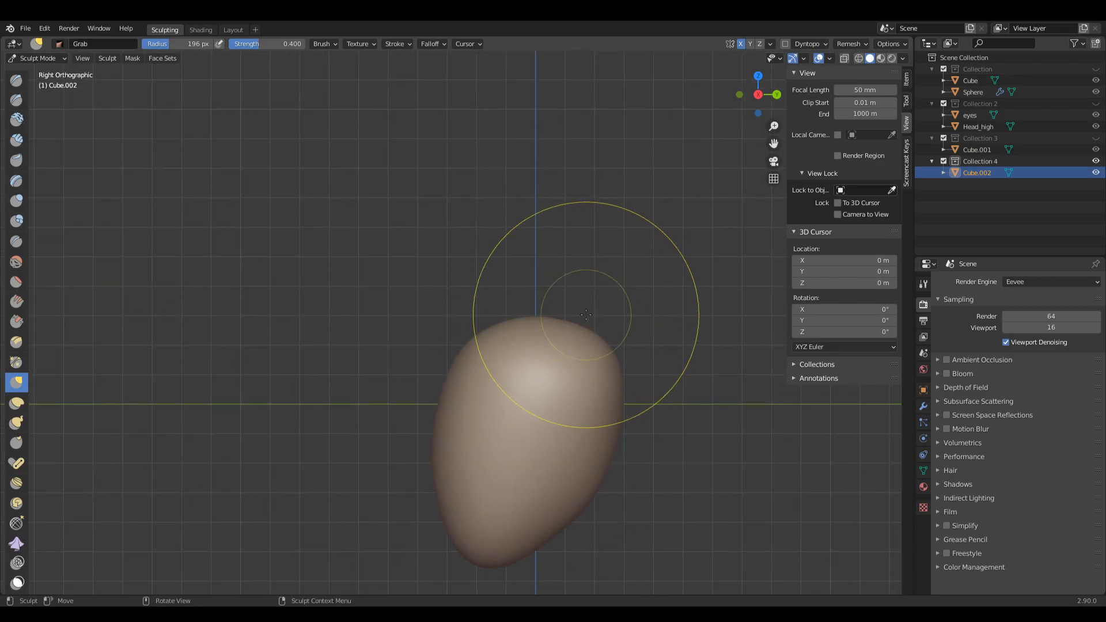
pyautogui.press('KP_1')
pyautogui.press('f')
pyautogui.click(605, 421)
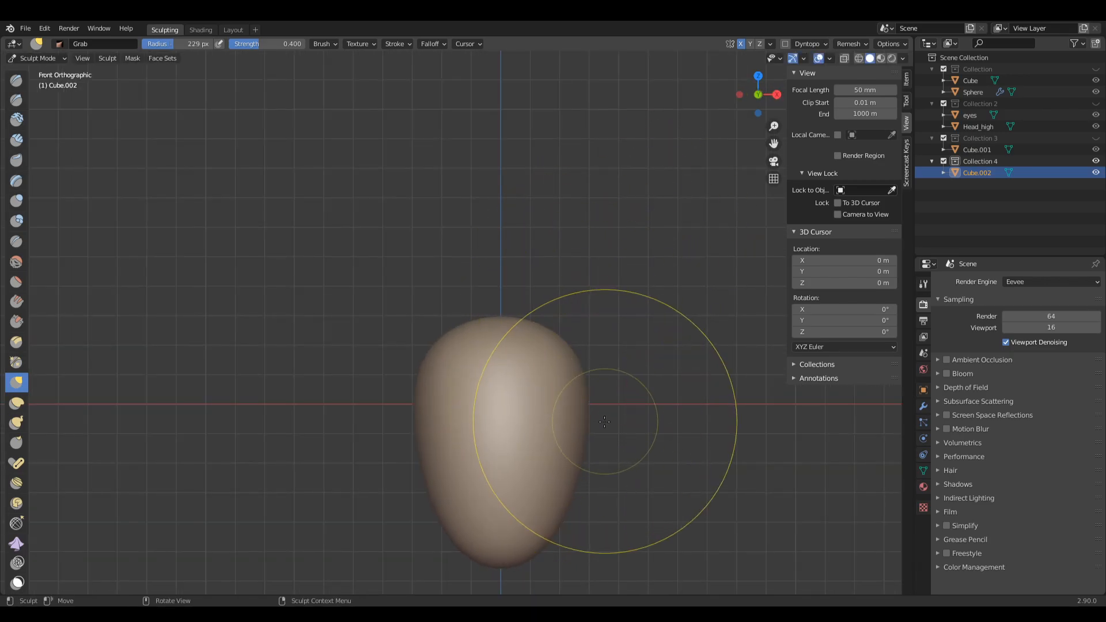
pyautogui.moveTo(589, 411); pyautogui.dragTo(610, 416)
pyautogui.keyDown('shift'); pyautogui.moveTo(605, 413); pyautogui.dragTo(606, 322, button='middle'); pyautogui.keyUp('shift')
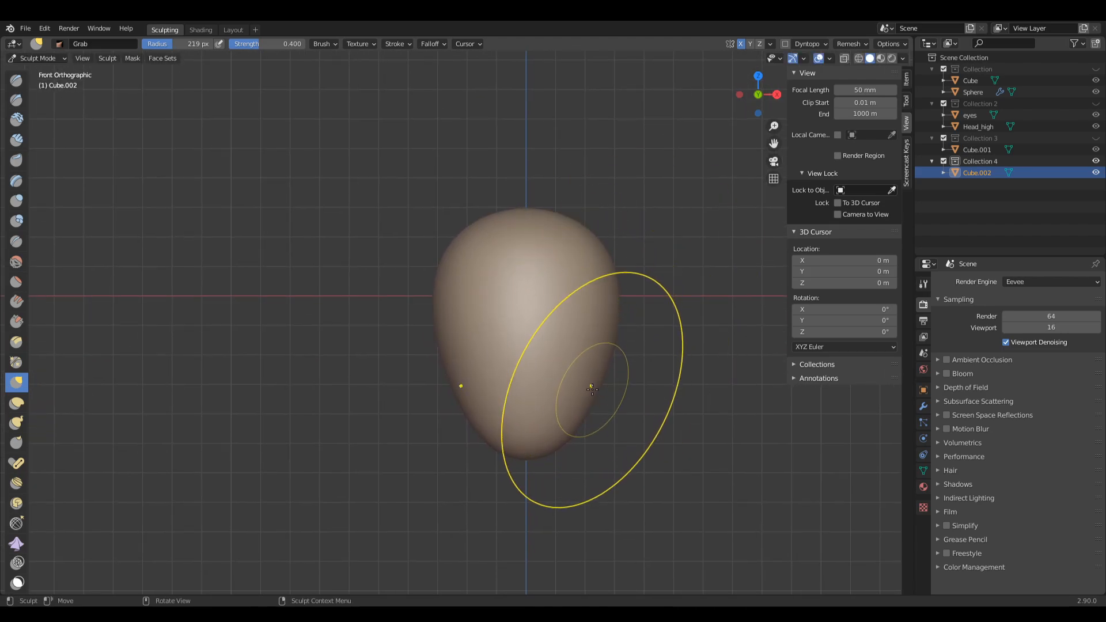
pyautogui.moveTo(614, 267); pyautogui.dragTo(615, 265)
# Step: Mask a round area on top of the torso with a 124 px Mask brush and invert the mask
pyautogui.moveTo(615, 265)
pyautogui.mouseDown(button='middle')
pyautogui.moveTo(565, 321)
pyautogui.moveTo(555, 475)
pyautogui.mouseUp(button='middle')
pyautogui.moveTo(610, 338); pyautogui.dragTo(559, 405, button='middle')
pyautogui.press('f')
pyautogui.click(507, 404)
pyautogui.moveTo(529, 372)
pyautogui.mouseDown(button='middle')
pyautogui.moveTo(540, 387)
pyautogui.moveTo(565, 331)
pyautogui.mouseUp(button='middle')
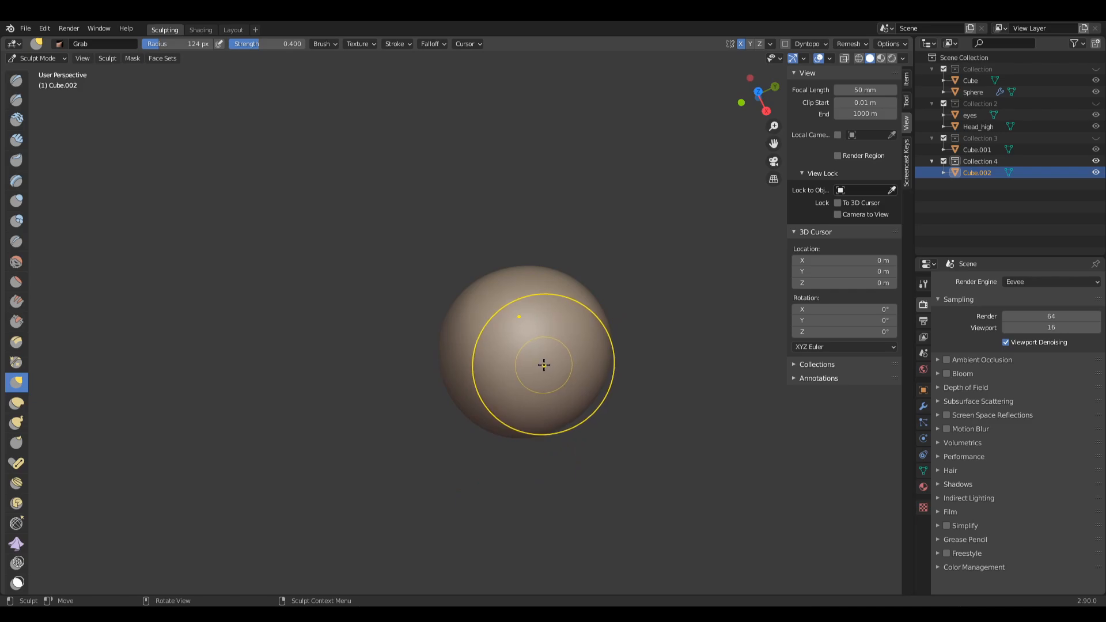
pyautogui.scroll(2, 576, 335)
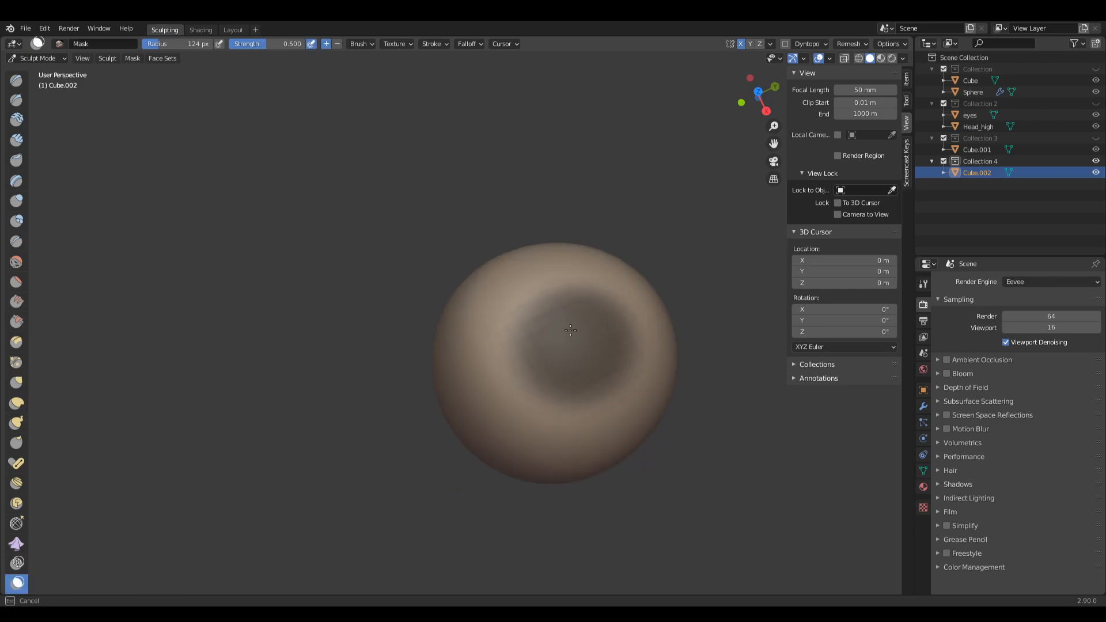
pyautogui.moveTo(640, 331); pyautogui.dragTo(613, 346, button='middle')
pyautogui.press('a')
pyautogui.click(539, 350)
pyautogui.press('KP_3')
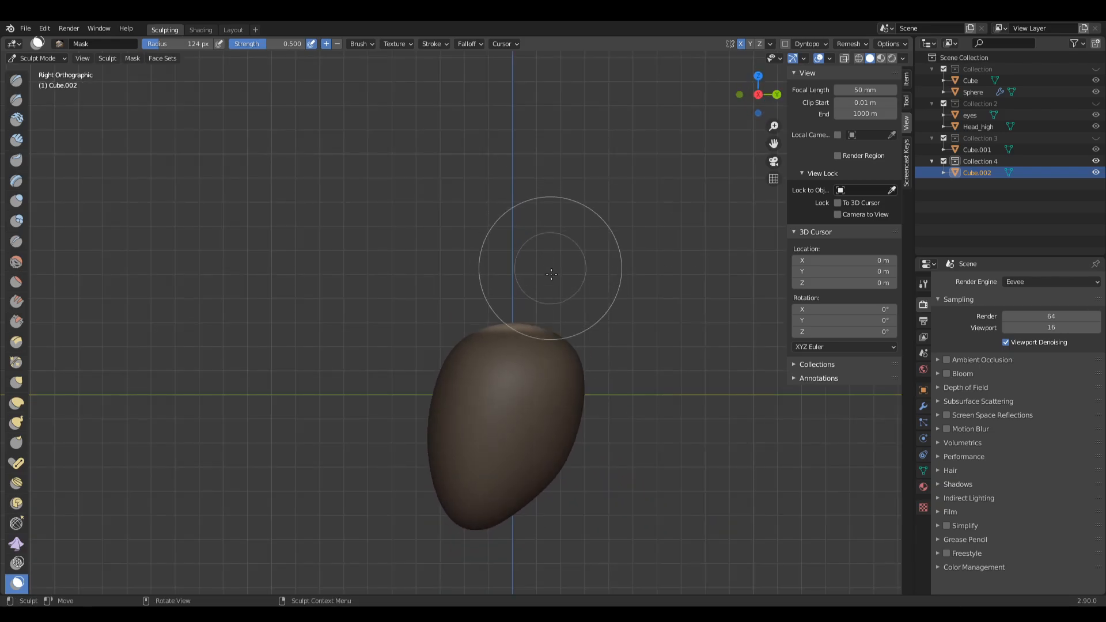
# Step: Pull the unmasked top upward into a neck with the Grab brush at a 265 px radius
pyautogui.press('g')
pyautogui.press('f')
pyautogui.click(644, 325)
pyautogui.moveTo(531, 330); pyautogui.dragTo(559, 283)
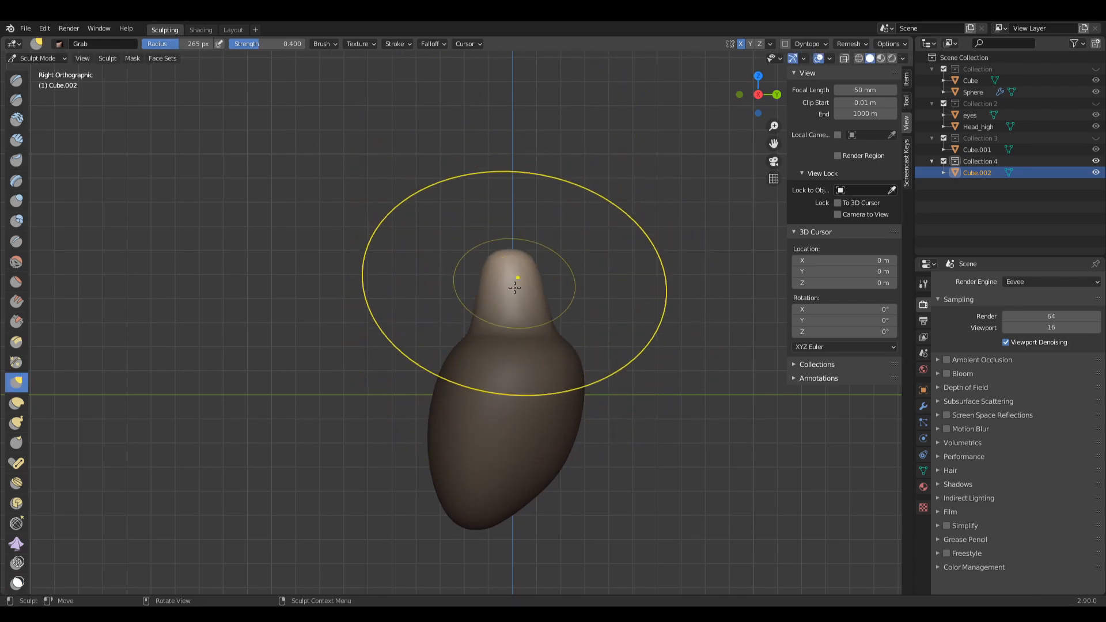
# Step: Extend the neck upward and shape its upper end with the Grab brush at a 198 px radius
pyautogui.moveTo(513, 286); pyautogui.dragTo(556, 332, button='middle')
pyautogui.scroll(4, 546, 229)
pyautogui.press('KP_3')
pyautogui.press('f')
pyautogui.click(639, 181)
pyautogui.moveTo(511, 206); pyautogui.dragTo(436, 210)
pyautogui.moveTo(555, 209); pyautogui.dragTo(584, 40)
pyautogui.moveTo(507, 153); pyautogui.dragTo(583, 173, button='middle')
pyautogui.moveTo(584, 173); pyautogui.dragTo(612, 157)
pyautogui.moveTo(612, 157); pyautogui.dragTo(549, 182, button='middle')
pyautogui.press('KP_3')
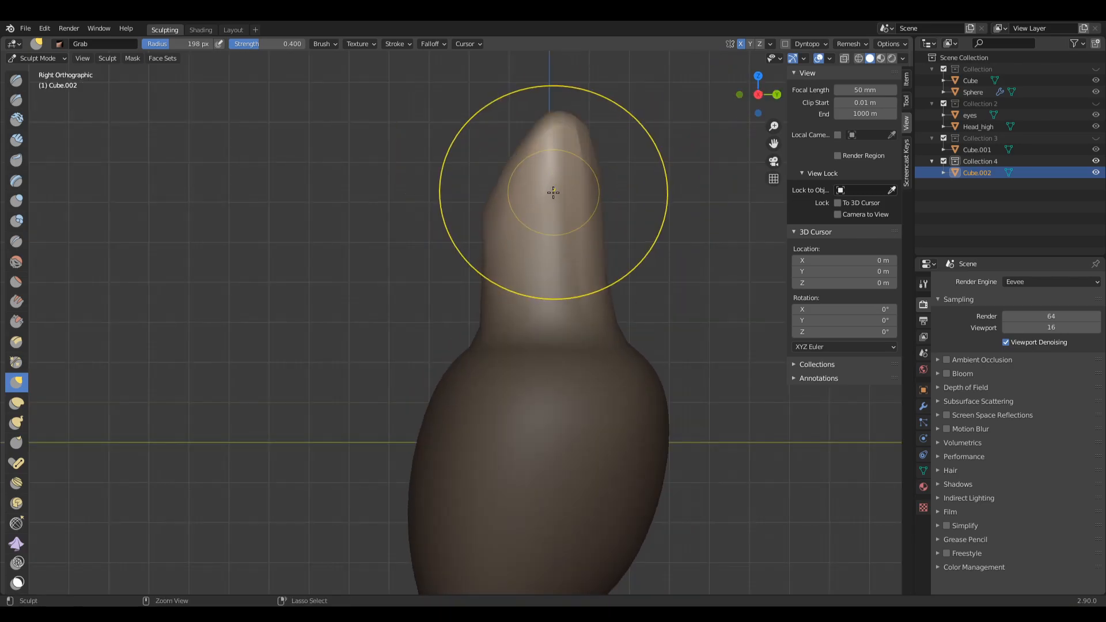
# Step: In side view, form a fuller head above the neck with the Grab brush at a 168 px radius
pyautogui.scroll(-2, 556, 192)
pyautogui.press('f')
pyautogui.click(599, 202)
pyautogui.moveTo(498, 206); pyautogui.dragTo(499, 205)
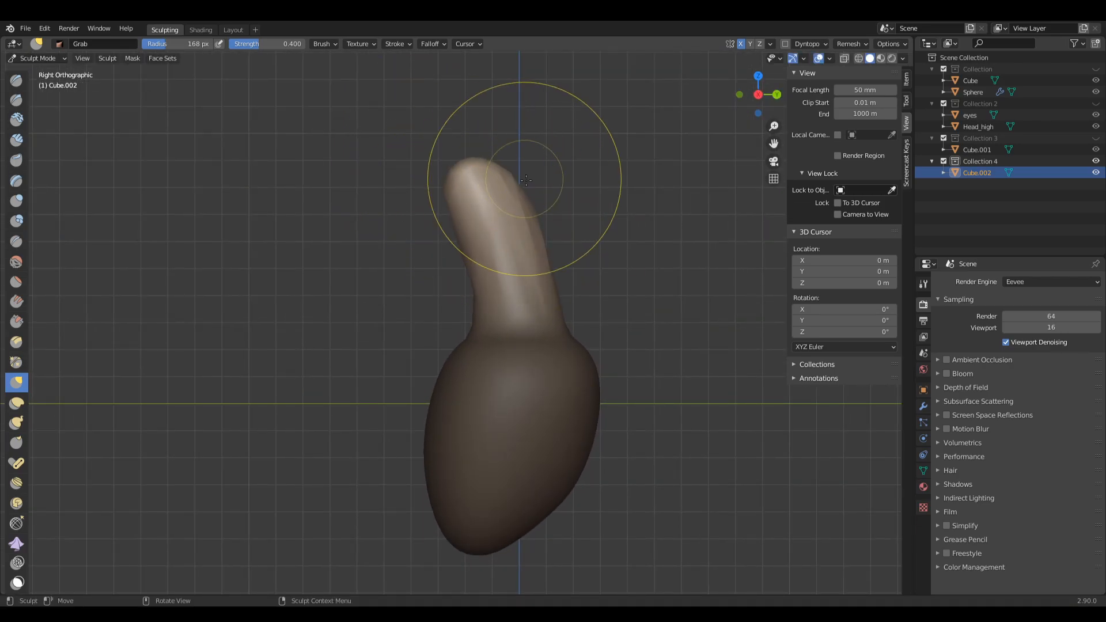
pyautogui.moveTo(522, 172)
pyautogui.mouseDown()
pyautogui.moveTo(511, 87)
pyautogui.moveTo(459, 195)
pyautogui.mouseUp()
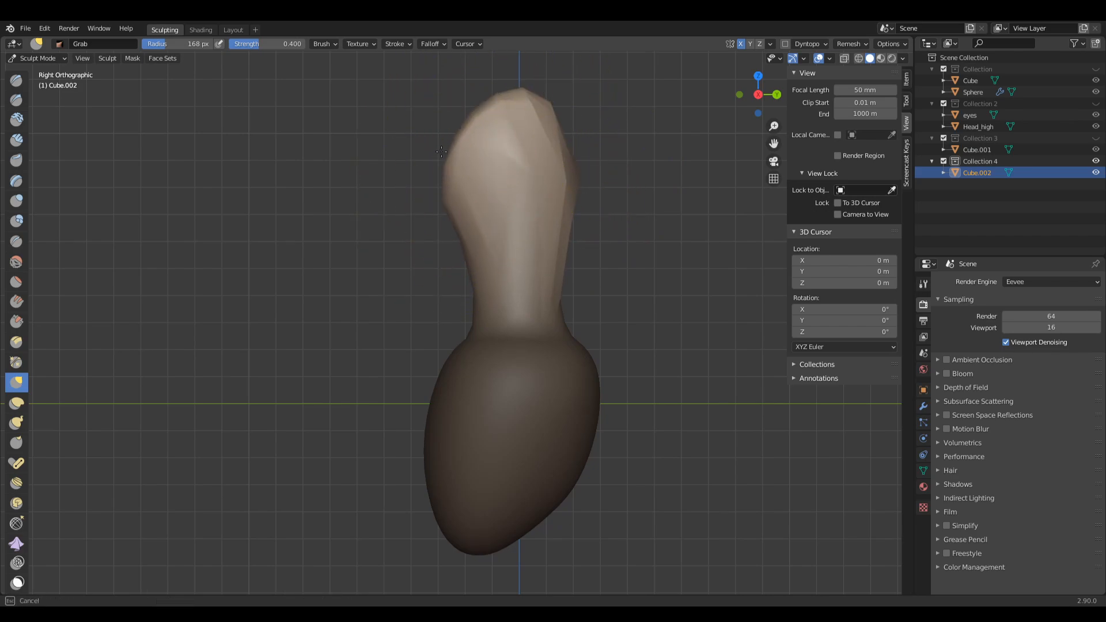
pyautogui.moveTo(441, 146); pyautogui.dragTo(443, 147)
# Step: Shape the front of the head and jaw with the Grab brush at a 171 px radius
pyautogui.moveTo(443, 148); pyautogui.dragTo(565, 206, button='middle')
pyautogui.press('KP_1')
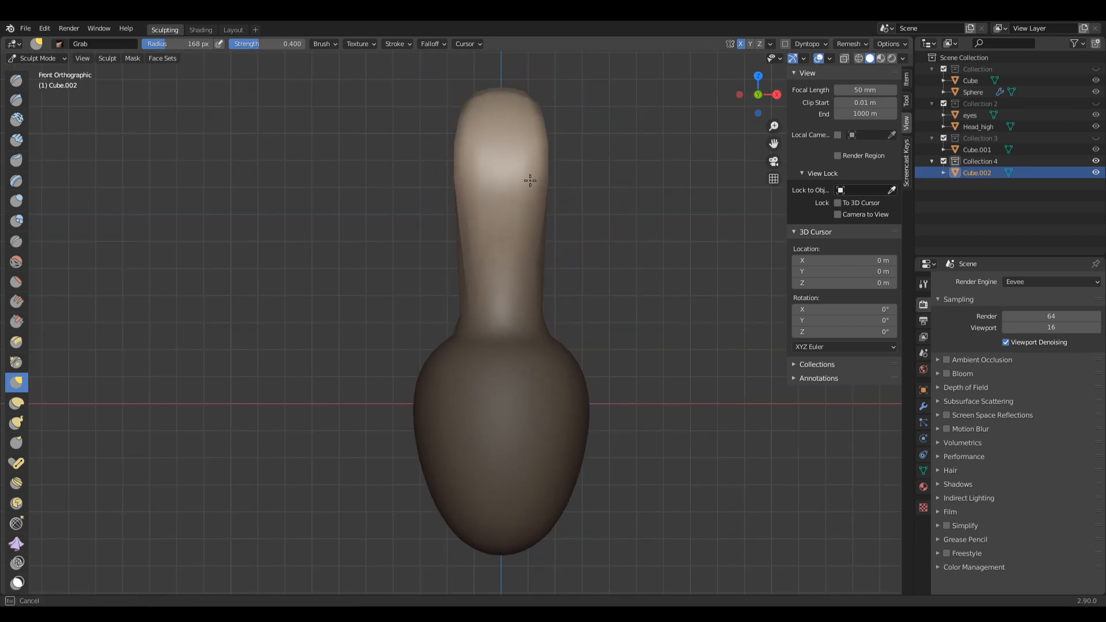
pyautogui.moveTo(489, 202); pyautogui.dragTo(541, 104, button='middle')
pyautogui.press('f')
pyautogui.click(541, 103)
pyautogui.moveTo(455, 110)
pyautogui.mouseDown()
pyautogui.moveTo(423, 116)
pyautogui.moveTo(436, 149)
pyautogui.mouseUp()
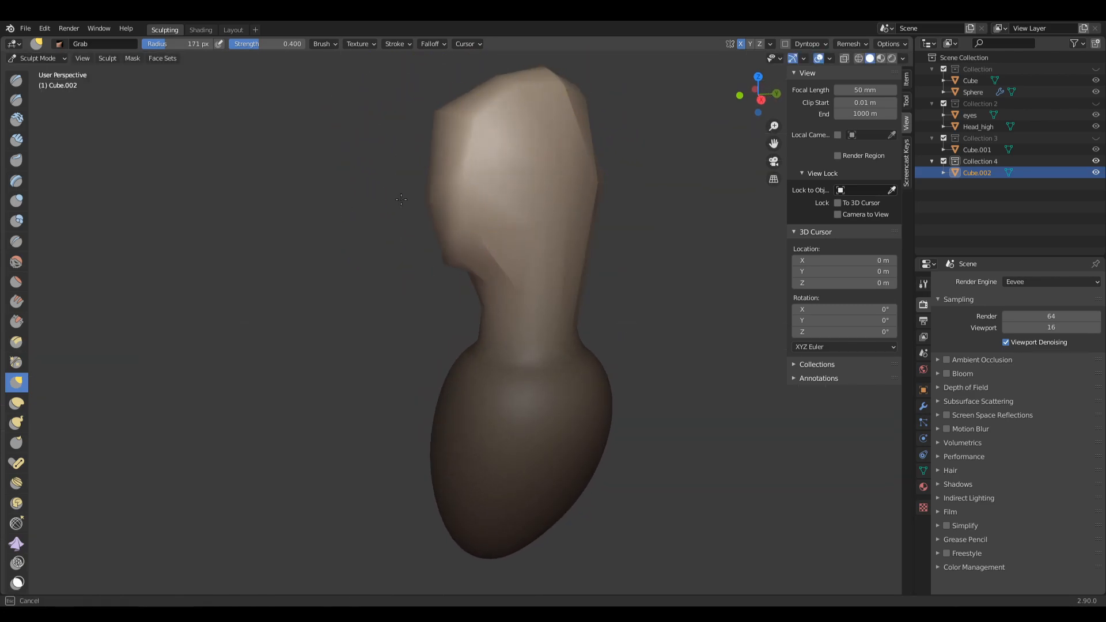
# Step: Clear the mask from the torso
pyautogui.keyDown('ctrl'); pyautogui.moveTo(500, 196); pyautogui.dragTo(538, 283, button='middle'); pyautogui.keyUp('ctrl')
pyautogui.press('a')
pyautogui.moveTo(538, 283); pyautogui.dragTo(597, 275, button='middle')
pyautogui.click(664, 263)
# Step: Adjust the remesh voxel size and enable the statistics overlay
pyautogui.press('r')
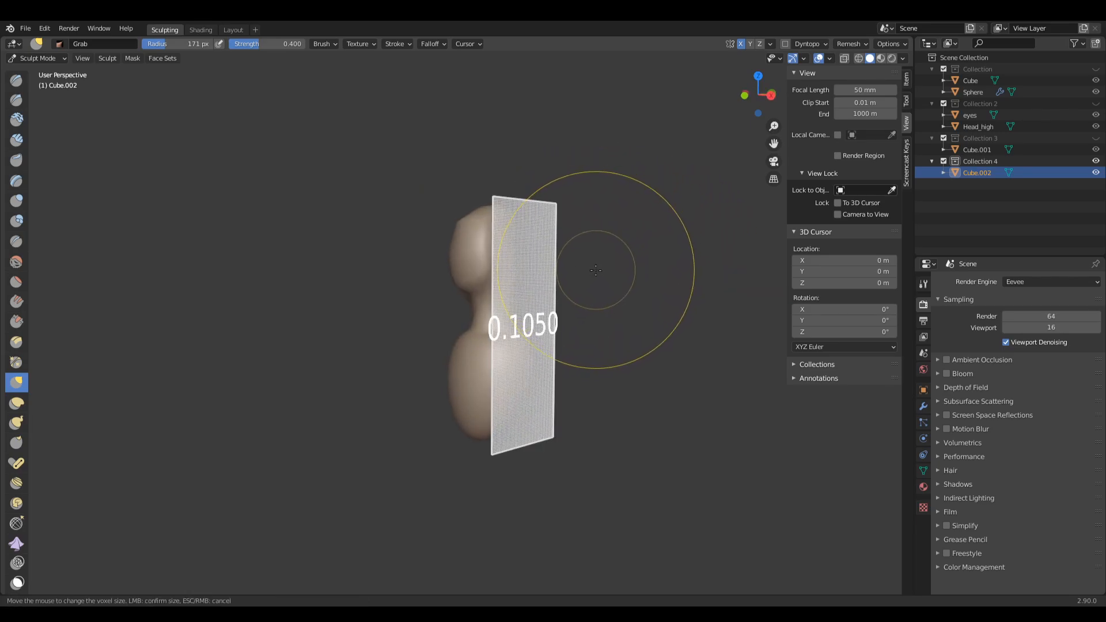
pyautogui.click(642, 267)
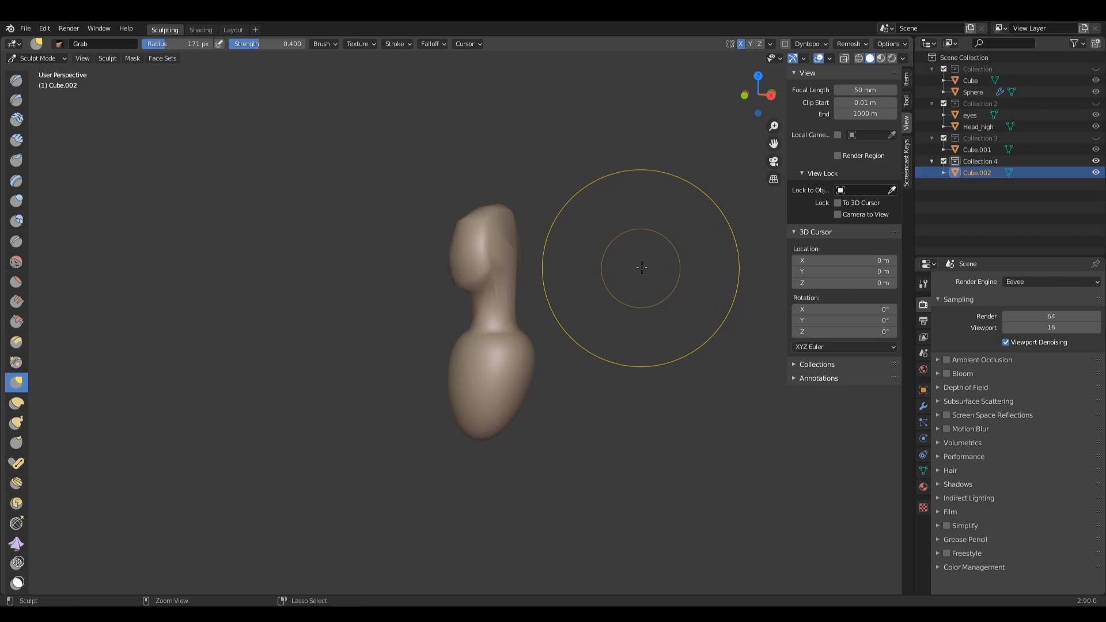
pyautogui.click(830, 58)
pyautogui.click(759, 151)
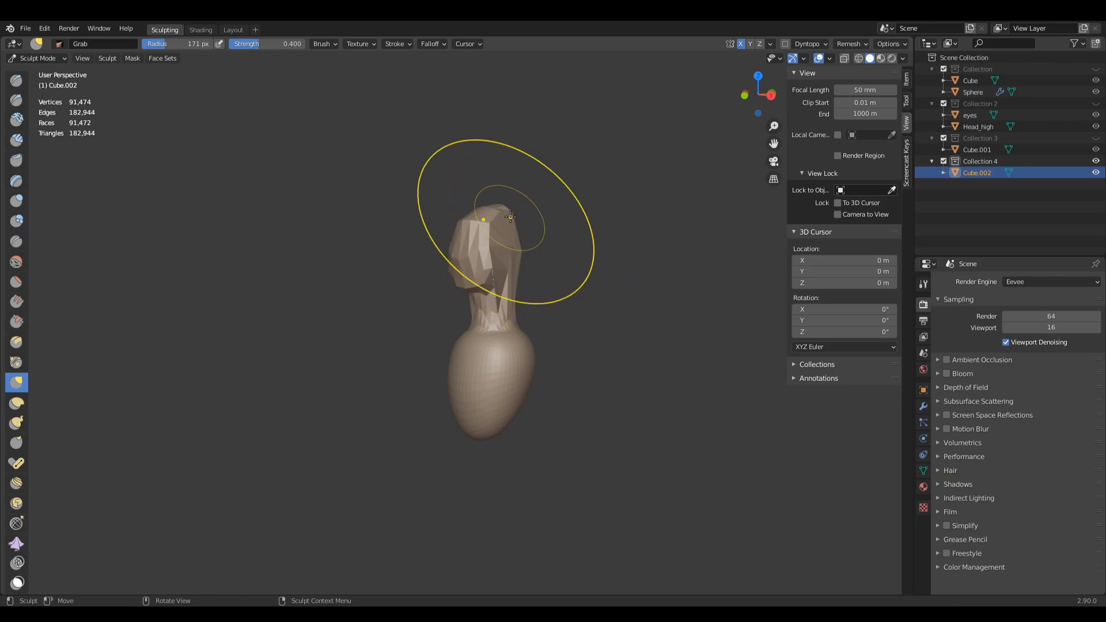
# Step: Reshape the head and neck in front and side views with the Grab brush
pyautogui.press('KP_1')
pyautogui.keyDown('ctrl'); pyautogui.moveTo(563, 235); pyautogui.dragTo(516, 305, button='middle'); pyautogui.keyUp('ctrl')
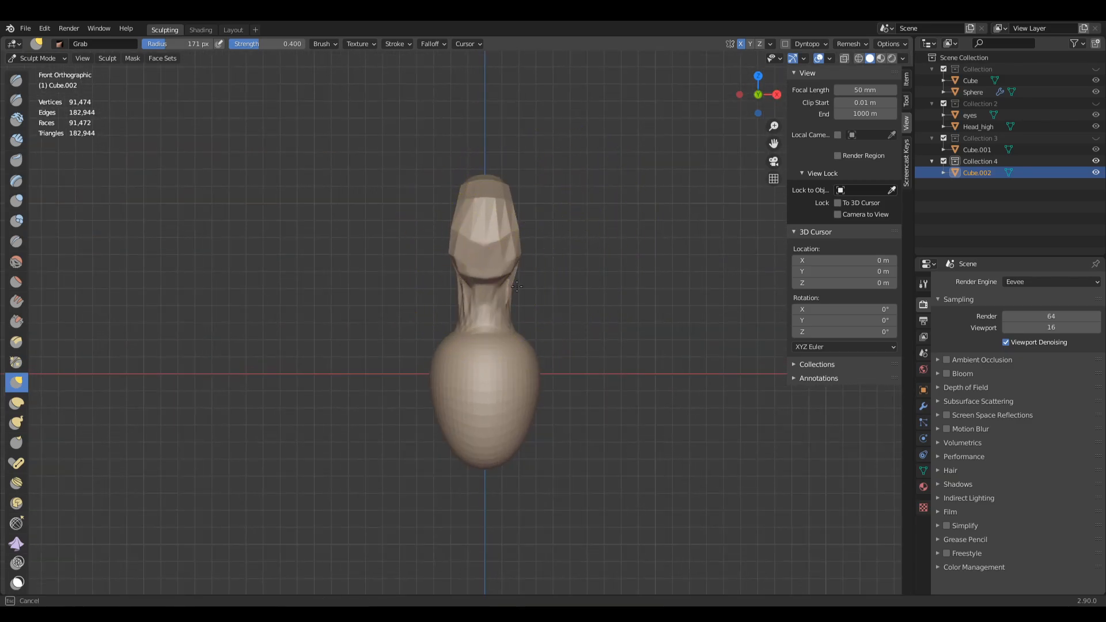
pyautogui.moveTo(556, 217); pyautogui.dragTo(497, 197, button='middle')
pyautogui.press('KP_3')
pyautogui.moveTo(496, 198)
pyautogui.mouseDown()
pyautogui.moveTo(505, 154)
pyautogui.moveTo(446, 253)
pyautogui.mouseUp()
pyautogui.scroll(3, 568, 196)
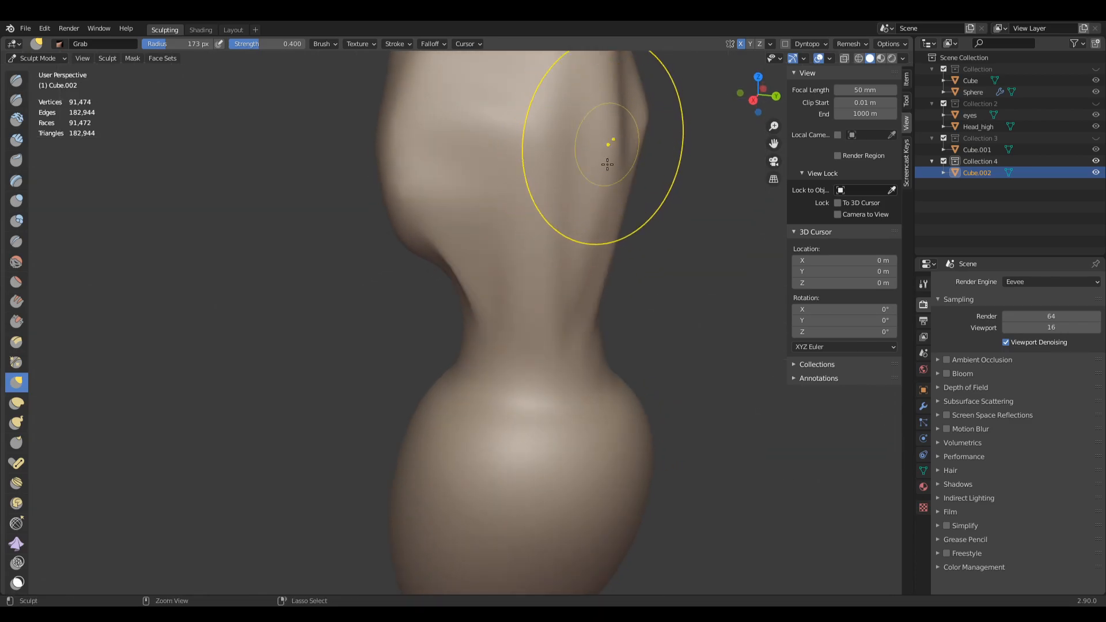
# Step: Reshape the face, jaw and forehead in the side view with the Grab brush, enlarging its radius to 225 px
pyautogui.scroll(-4, 582, 156)
pyautogui.scroll(2, 614, 193)
pyautogui.press('f')
pyautogui.click(549, 155)
pyautogui.press('f')
pyautogui.click(491, 78)
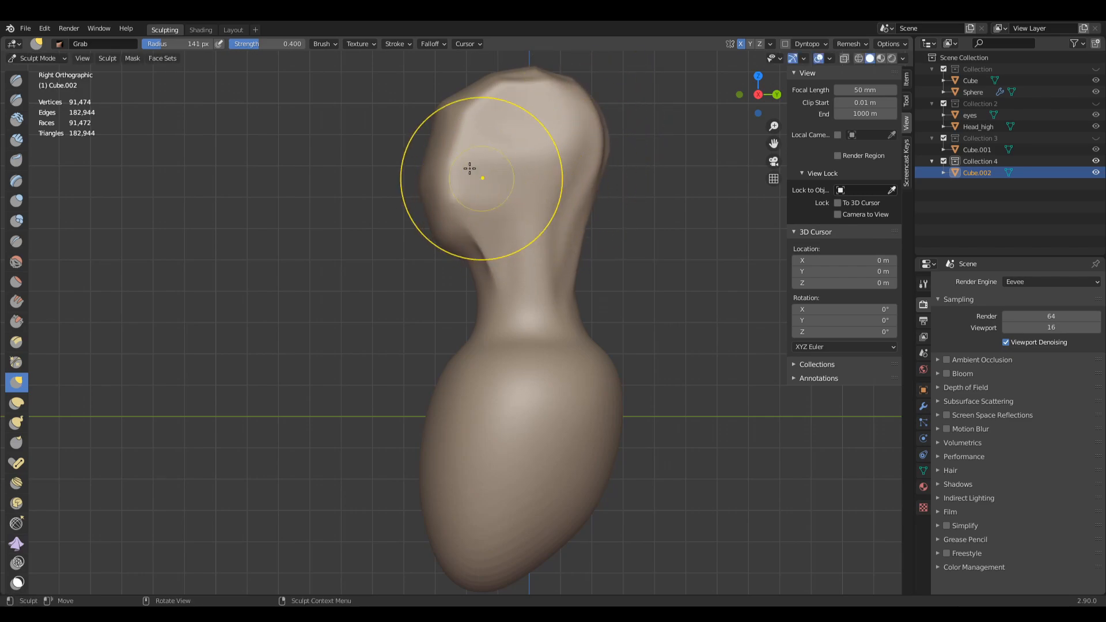
pyautogui.press('f')
pyautogui.click(489, 187)
pyautogui.moveTo(440, 221)
pyautogui.mouseDown()
pyautogui.moveTo(432, 245)
pyautogui.moveTo(425, 144)
pyautogui.moveTo(465, 112)
pyautogui.moveTo(504, 101)
pyautogui.mouseUp()
pyautogui.press('f')
pyautogui.click(456, 206)
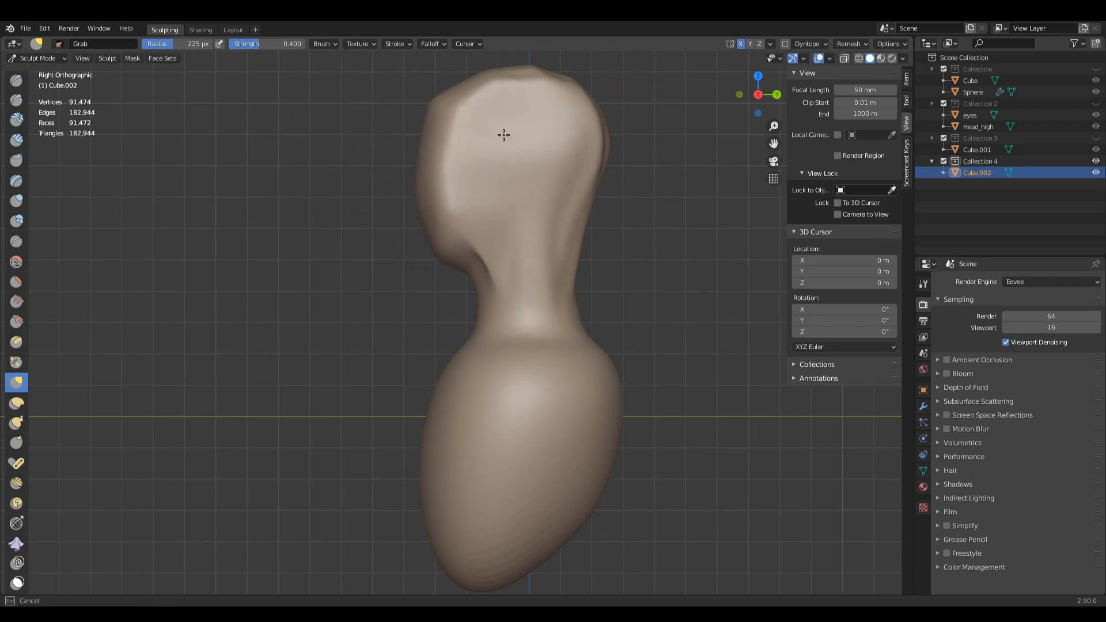
pyautogui.moveTo(489, 191); pyautogui.dragTo(491, 196)
# Step: Widen the narrow head in front and top views with the Grab brush, then reduce its radius to 143 px
pyautogui.moveTo(494, 221)
pyautogui.mouseDown(button='middle')
pyautogui.moveTo(545, 242)
pyautogui.moveTo(578, 221)
pyautogui.mouseUp(button='middle')
pyautogui.press('KP_1')
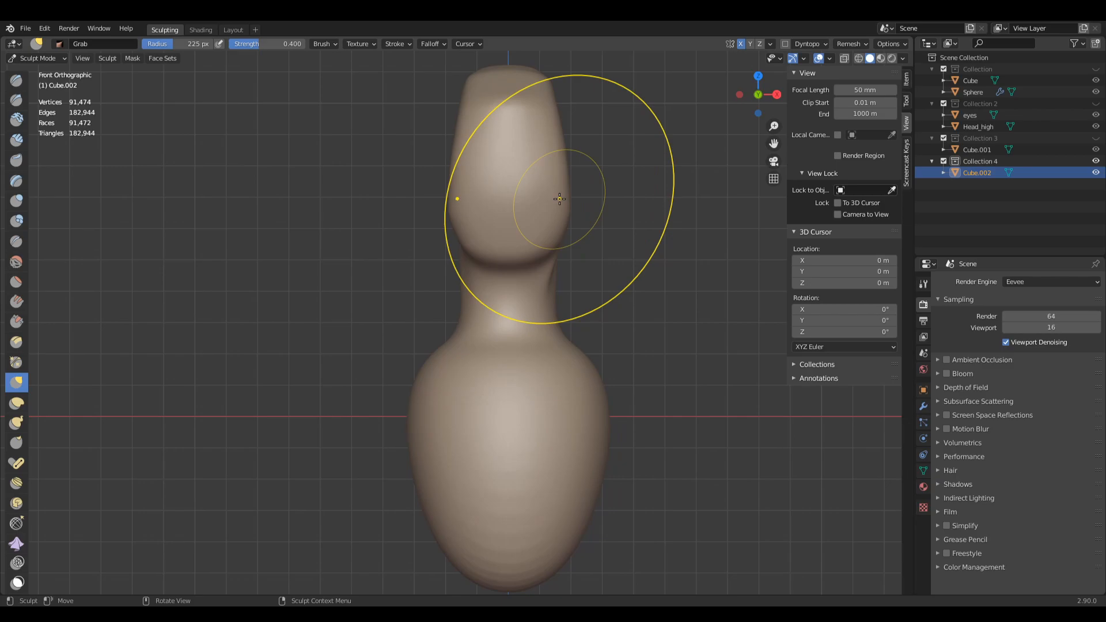
pyautogui.press('KP_7')
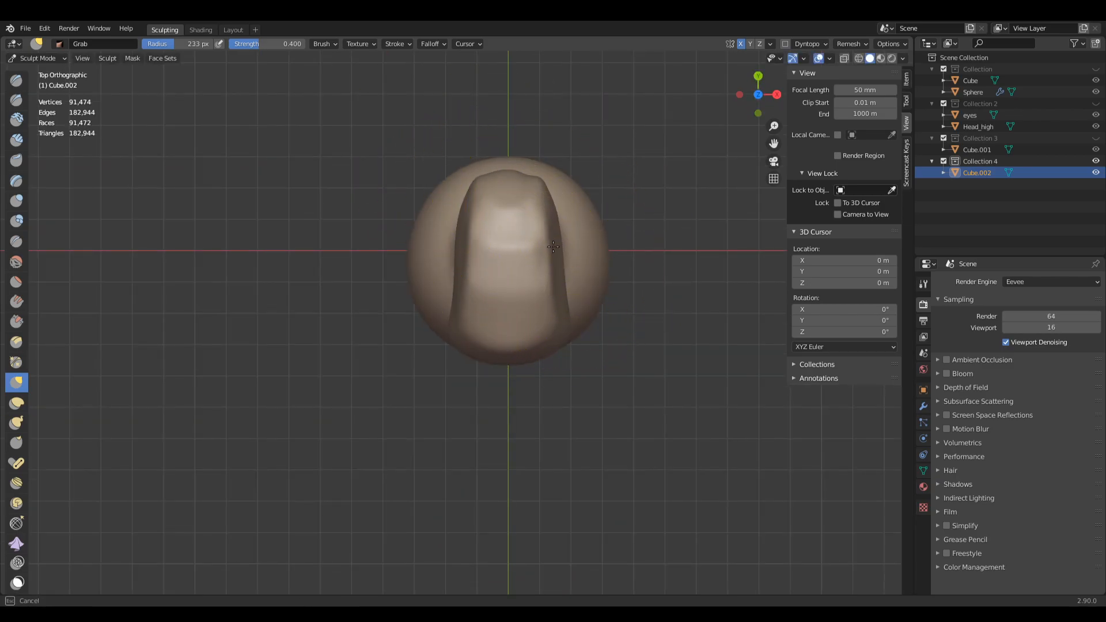
pyautogui.moveTo(593, 246)
pyautogui.mouseDown(button='middle')
pyautogui.moveTo(603, 191)
pyautogui.moveTo(660, 151)
pyautogui.mouseUp(button='middle')
pyautogui.moveTo(659, 151)
pyautogui.keyDown('ctrl'); pyautogui.mouseDown(button='middle')
pyautogui.moveTo(645, 190)
pyautogui.moveTo(514, 222)
pyautogui.moveTo(473, 247)
pyautogui.moveTo(449, 216)
pyautogui.mouseUp(button='middle'); pyautogui.keyUp('ctrl')
pyautogui.press('f')
pyautogui.click(522, 244)
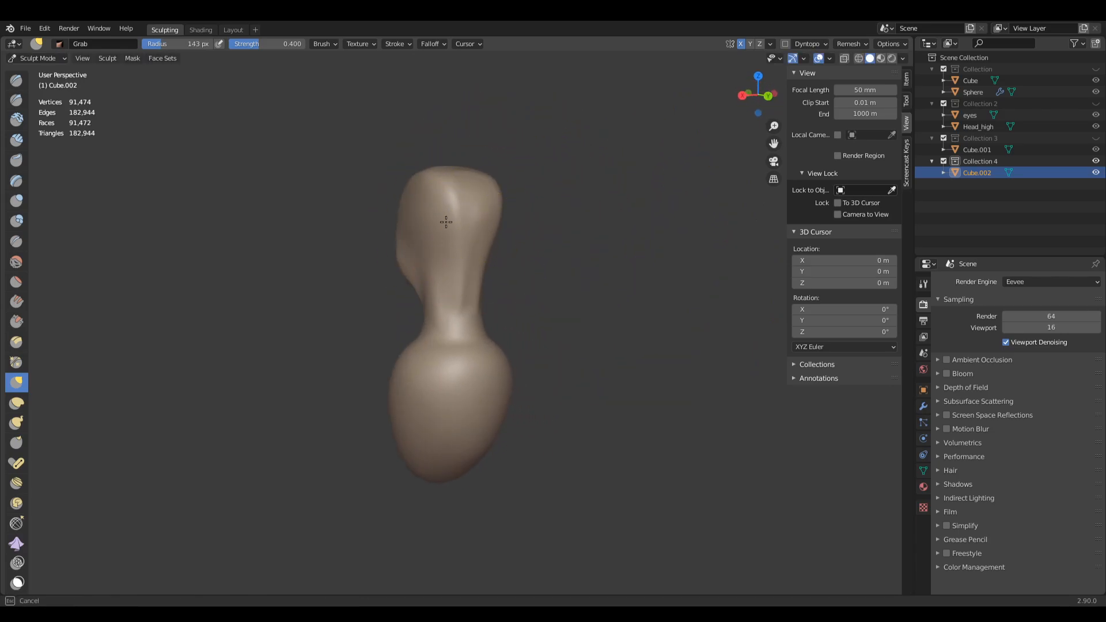
# Step: Round out the head's sides as seen from above with the Grab brush
pyautogui.press('KP_7')
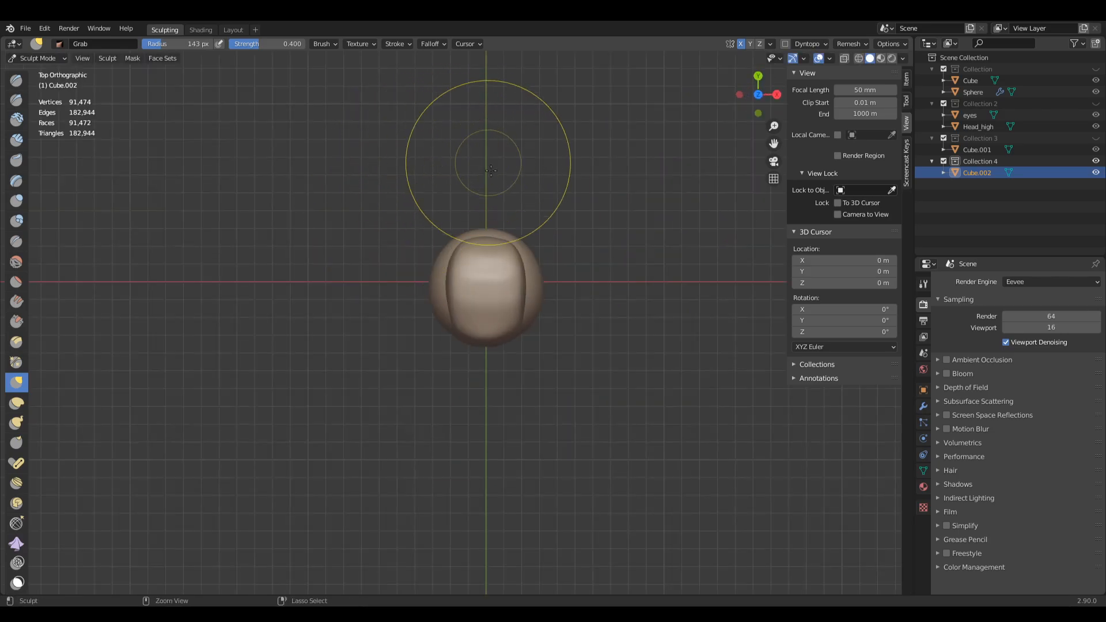
pyautogui.keyDown('ctrl'); pyautogui.moveTo(487, 167); pyautogui.dragTo(489, 118, button='middle'); pyautogui.keyUp('ctrl')
pyautogui.moveTo(586, 224)
pyautogui.mouseDown(button='middle')
pyautogui.moveTo(457, 166)
pyautogui.moveTo(438, 213)
pyautogui.mouseUp(button='middle')
pyautogui.moveTo(438, 213)
pyautogui.mouseDown(button='middle')
pyautogui.moveTo(420, 222)
pyautogui.moveTo(404, 201)
pyautogui.moveTo(536, 224)
pyautogui.moveTo(582, 190)
pyautogui.mouseUp(button='middle')
pyautogui.press('f')
pyautogui.click(390, 197)
# Step: Adjust the torso's silhouette in the front view with a larger Grab brush
pyautogui.press('KP_1')
pyautogui.keyDown('shift'); pyautogui.moveTo(511, 341); pyautogui.dragTo(503, 208, button='middle'); pyautogui.keyUp('shift')
pyautogui.press('f')
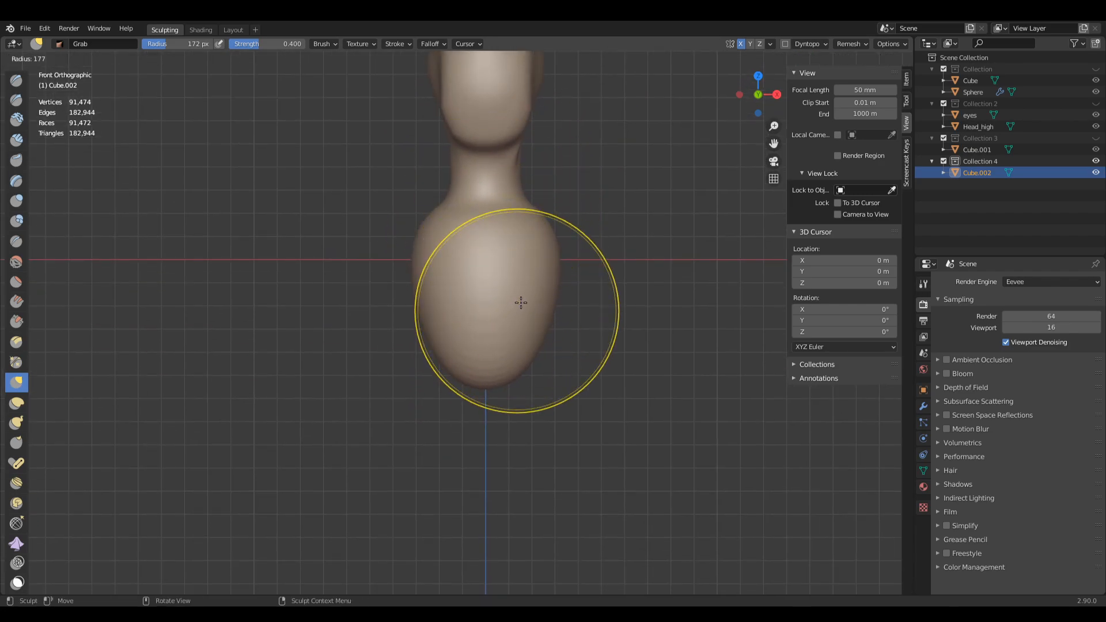
pyautogui.click(621, 311)
# Step: Sculpt the side of the head and the jaw edge with the Clay Strips brush and smooth the strokes
pyautogui.keyDown('shift'); pyautogui.moveTo(588, 242); pyautogui.dragTo(579, 437, button='middle'); pyautogui.keyUp('shift')
pyautogui.keyDown('ctrl'); pyautogui.moveTo(556, 292); pyautogui.dragTo(554, 239, button='middle'); pyautogui.keyUp('ctrl')
pyautogui.press('q')
pyautogui.moveTo(593, 229); pyautogui.dragTo(552, 215, button='middle')
pyautogui.click(546, 238)
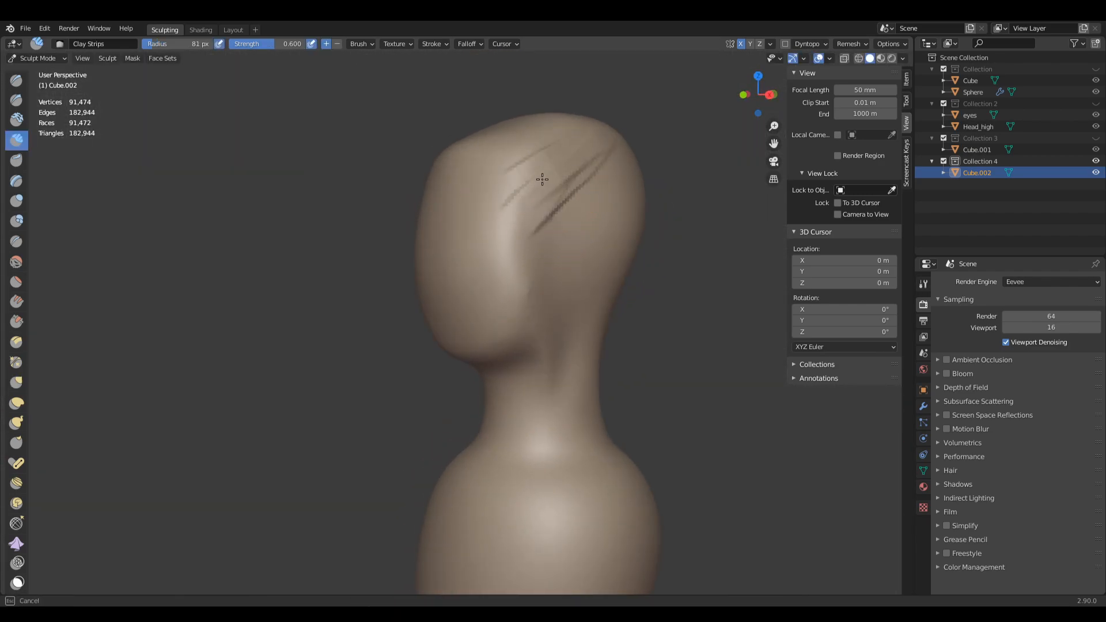
pyautogui.moveTo(562, 241); pyautogui.dragTo(578, 280)
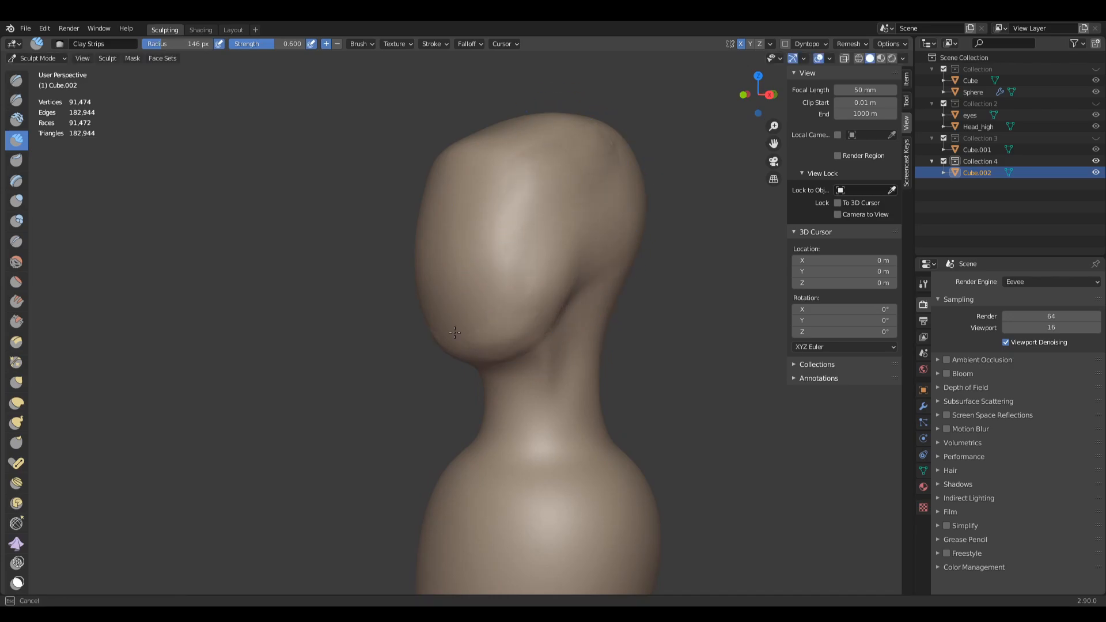
# Step: Round the crown and sides of the head with the Grab brush at about 180 px radius
pyautogui.moveTo(573, 201); pyautogui.dragTo(648, 213, button='middle')
pyautogui.press('KP_1')
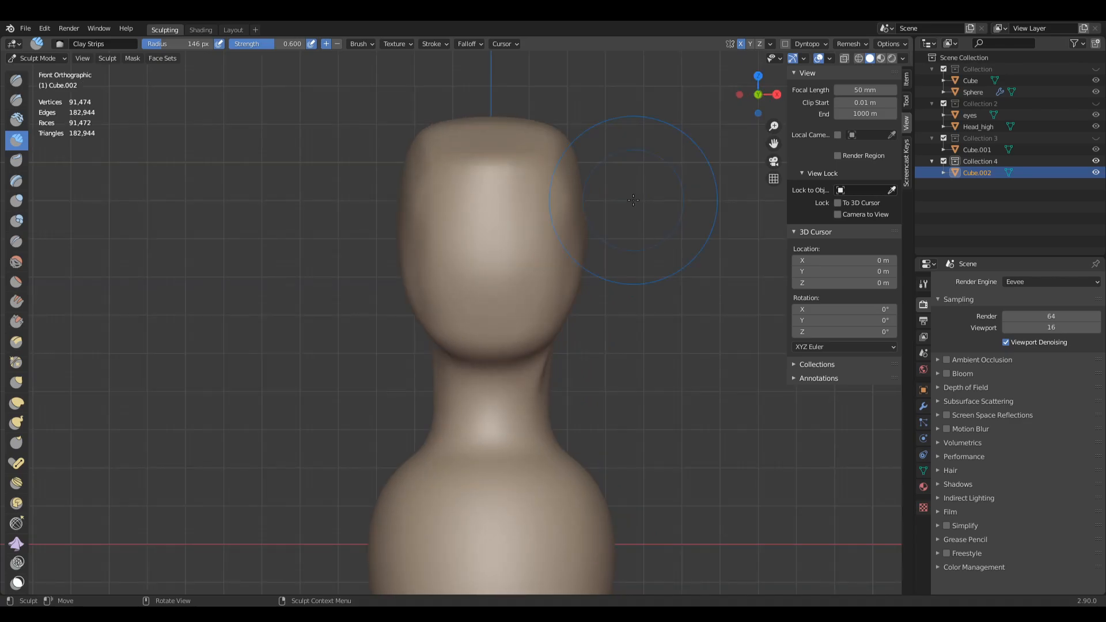
pyautogui.press('g')
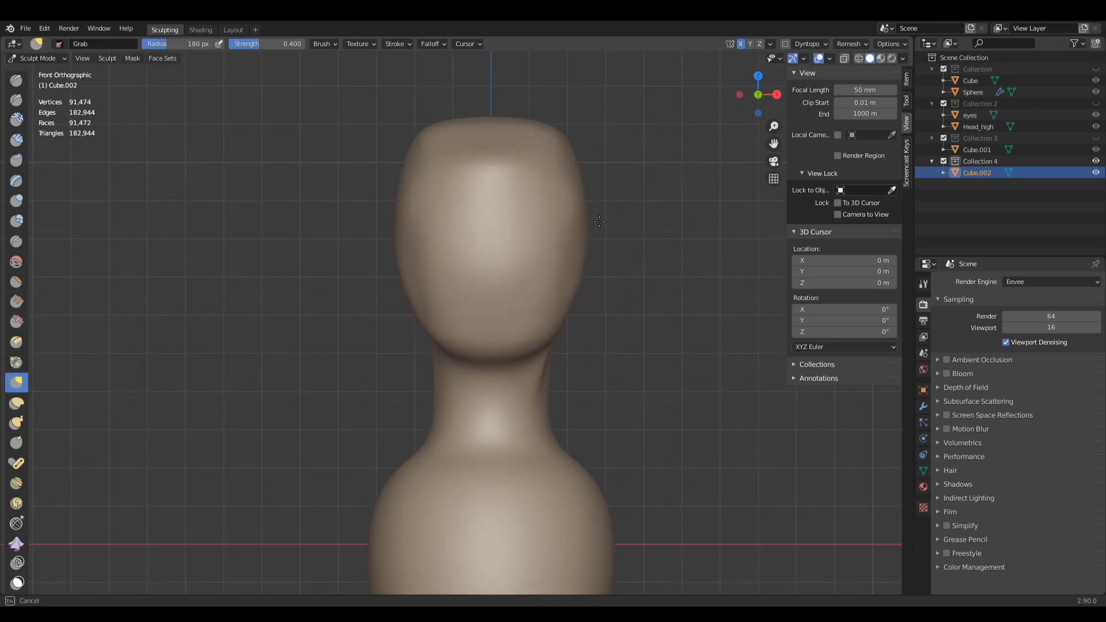
pyautogui.moveTo(511, 124); pyautogui.dragTo(493, 115)
pyautogui.moveTo(492, 114); pyautogui.dragTo(571, 131, button='middle')
pyautogui.moveTo(552, 185); pyautogui.dragTo(504, 217, button='middle')
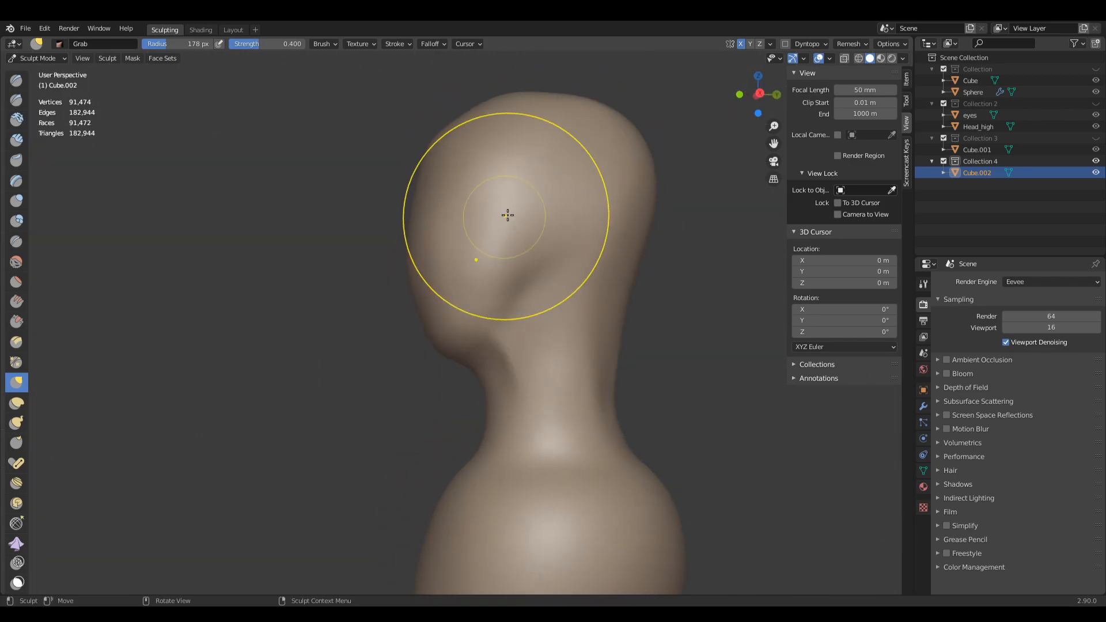
# Step: Shape the back of the head and pull in the nape in the side view with the Grab brush at 182 px
pyautogui.press('KP_3')
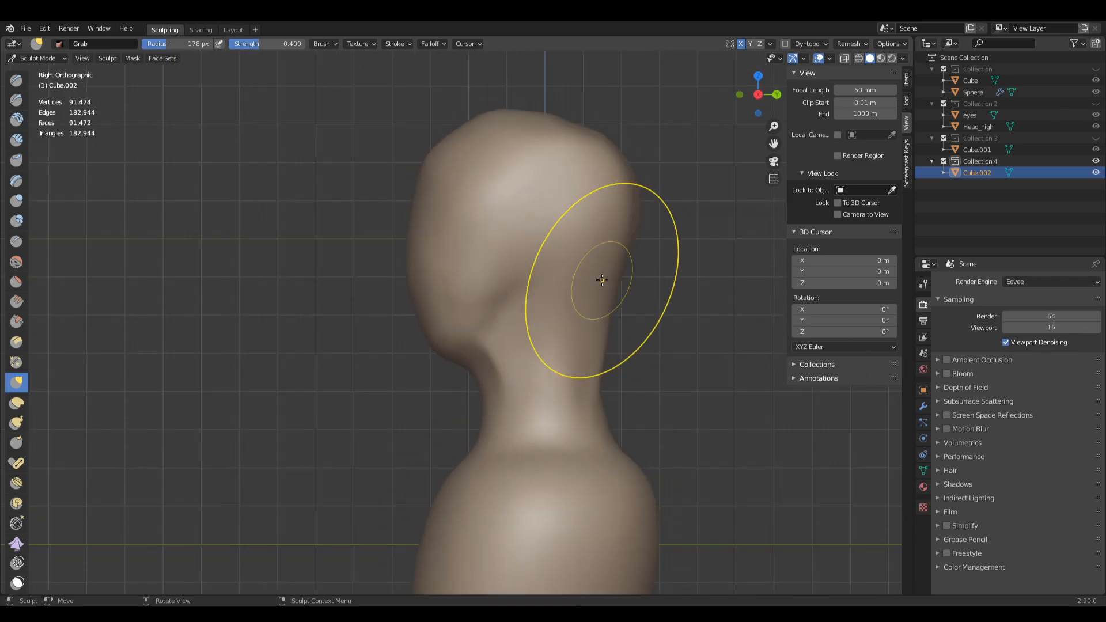
pyautogui.keyDown('shift'); pyautogui.moveTo(588, 334); pyautogui.dragTo(593, 311, button='middle'); pyautogui.keyUp('shift')
pyautogui.moveTo(593, 310); pyautogui.dragTo(599, 307)
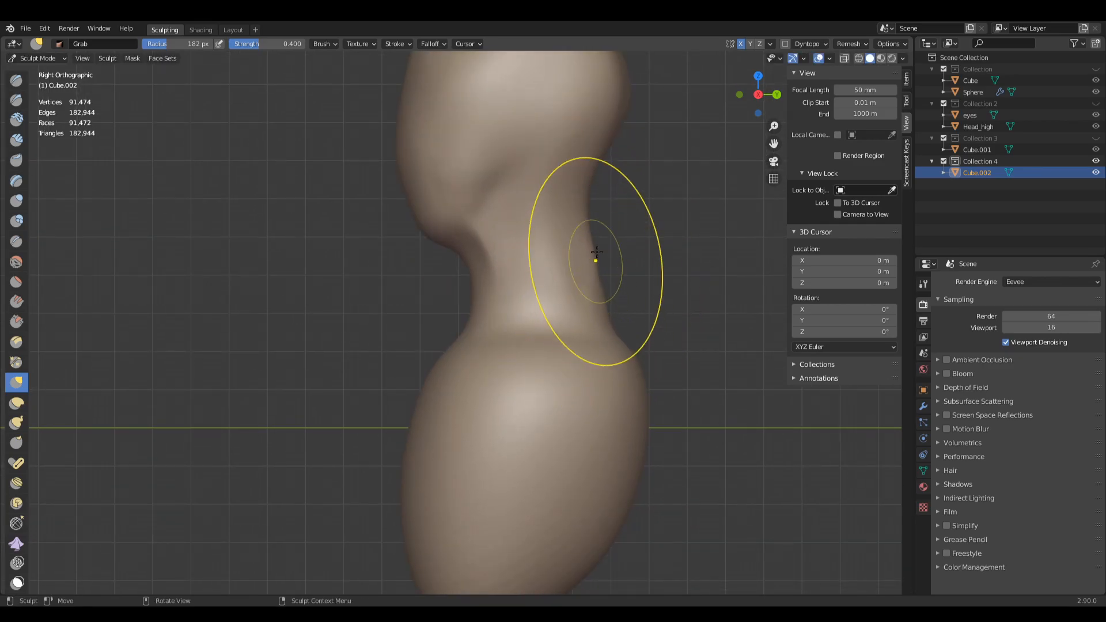
pyautogui.keyDown('shift'); pyautogui.scroll(-5, 571, 170); pyautogui.keyUp('shift')
pyautogui.press('f')
pyautogui.click(600, 330)
pyautogui.hotkey('ctrl', 'z')
pyautogui.hotkey('ctrl', 'shift', 'z')
# Step: Reshape the lower torso's side profile with a very large Grab brush, about 372 px in radius
pyautogui.keyDown('shift'); pyautogui.moveTo(583, 369); pyautogui.dragTo(620, 294, button='middle'); pyautogui.keyUp('shift')
pyautogui.press('f')
pyautogui.click(696, 349)
pyautogui.press('f')
pyautogui.click(679, 353)
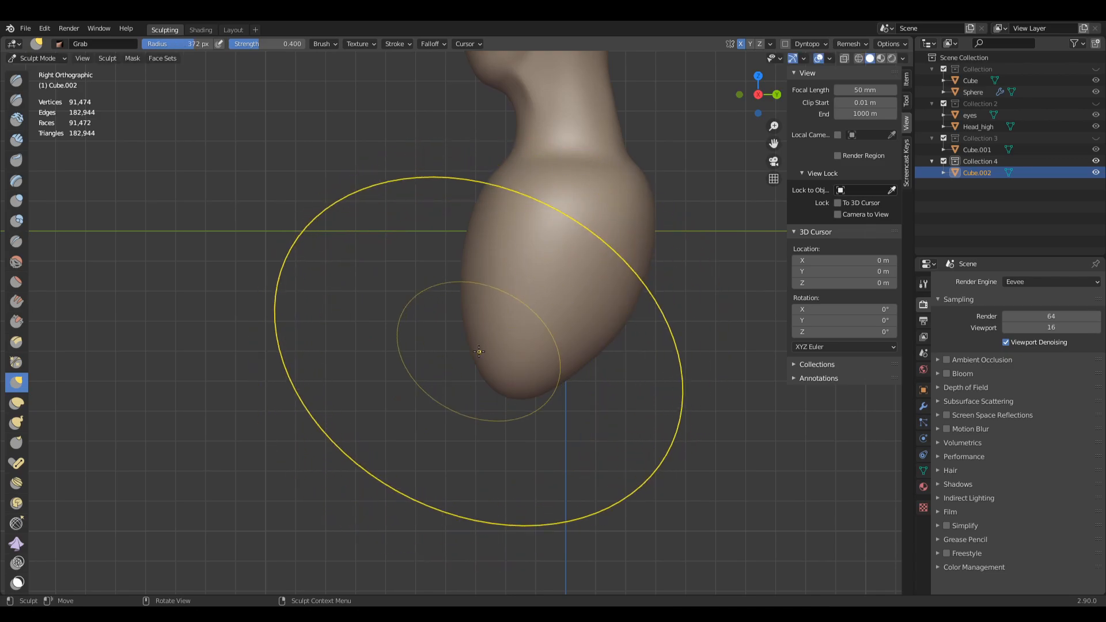
pyautogui.keyDown('shift'); pyautogui.moveTo(480, 351); pyautogui.dragTo(440, 386, button='middle'); pyautogui.keyUp('shift')
pyautogui.press('f')
pyautogui.click(506, 321)
# Step: Adjust the torso's width in the front view with the Grab brush at a 350 px radius
pyautogui.press('KP_1')
pyautogui.scroll(3, 506, 321)
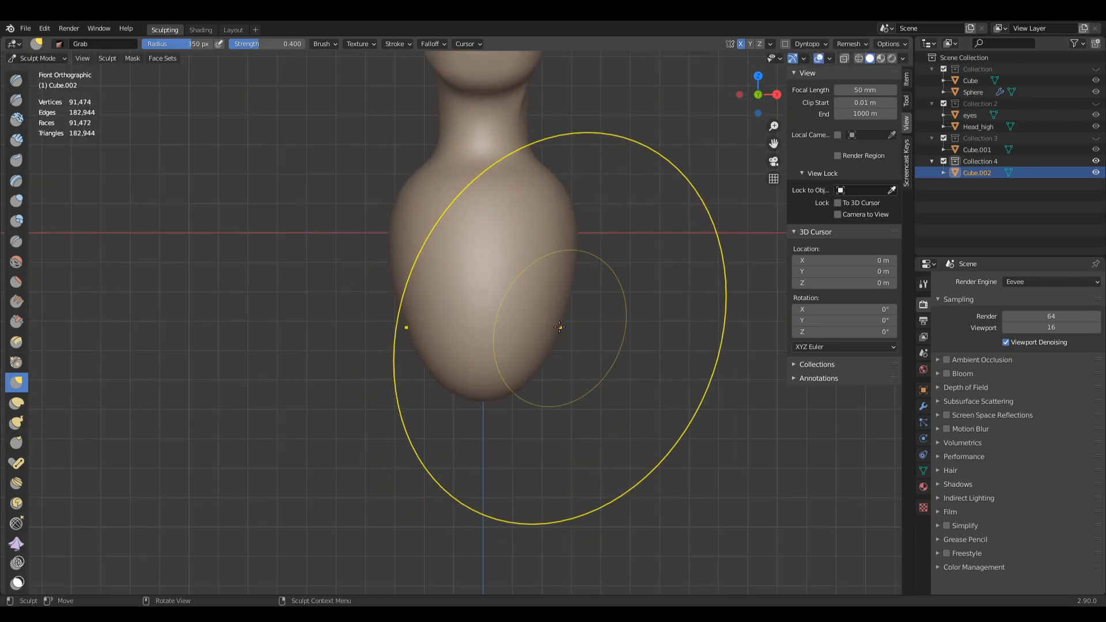
pyautogui.moveTo(523, 358); pyautogui.dragTo(547, 382)
pyautogui.moveTo(563, 242); pyautogui.dragTo(586, 239)
# Step: Lasso-mask the head and upper neck in the front view and invert the mask to protect the torso
pyautogui.keyDown('ctrl'); pyautogui.moveTo(592, 229); pyautogui.dragTo(585, 300, button='middle'); pyautogui.keyUp('ctrl')
pyautogui.keyDown('shift'); pyautogui.moveTo(535, 225); pyautogui.dragTo(369, 251, button='middle'); pyautogui.keyUp('shift')
pyautogui.press('KP_1')
pyautogui.moveTo(531, 313)
pyautogui.keyDown('ctrl'); pyautogui.keyDown('shift'); pyautogui.mouseDown()
pyautogui.moveTo(420, 311)
pyautogui.moveTo(667, 185)
pyautogui.moveTo(519, 285)
pyautogui.moveTo(340, 259)
pyautogui.moveTo(580, 271)
pyautogui.mouseUp(); pyautogui.keyUp('shift'); pyautogui.keyUp('ctrl')
pyautogui.press('a')
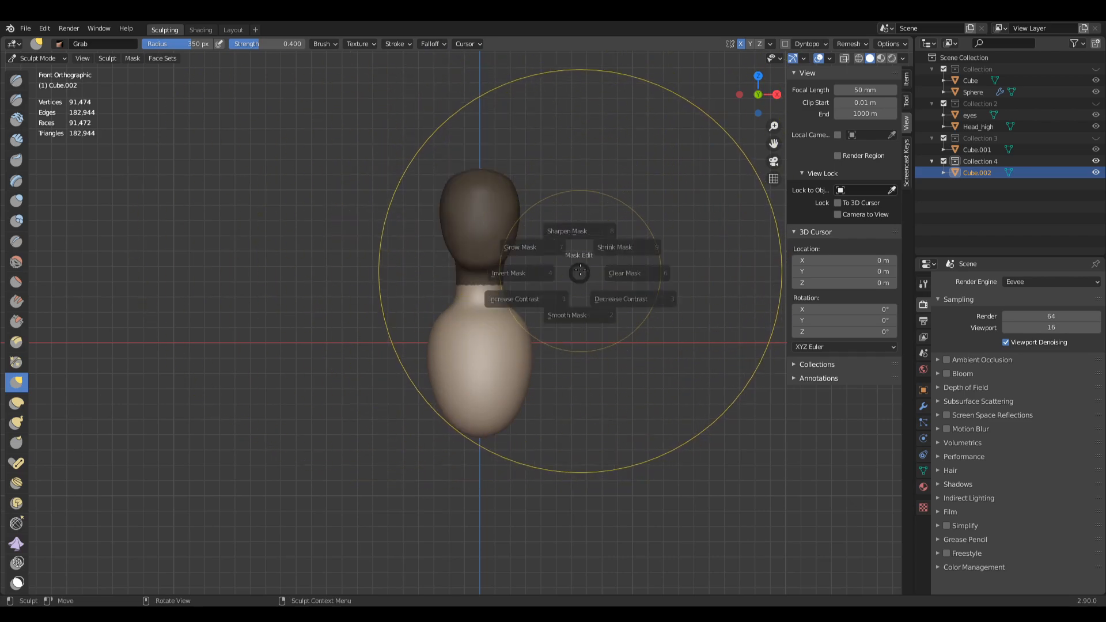
pyautogui.click(465, 266)
# Step: Scale the unmasked head down and lift it back above the neck with the Grab brush at 429 px
pyautogui.keyDown('ctrl'); pyautogui.moveTo(547, 291); pyautogui.dragTo(579, 305, button='middle'); pyautogui.keyUp('ctrl')
pyautogui.press('s')
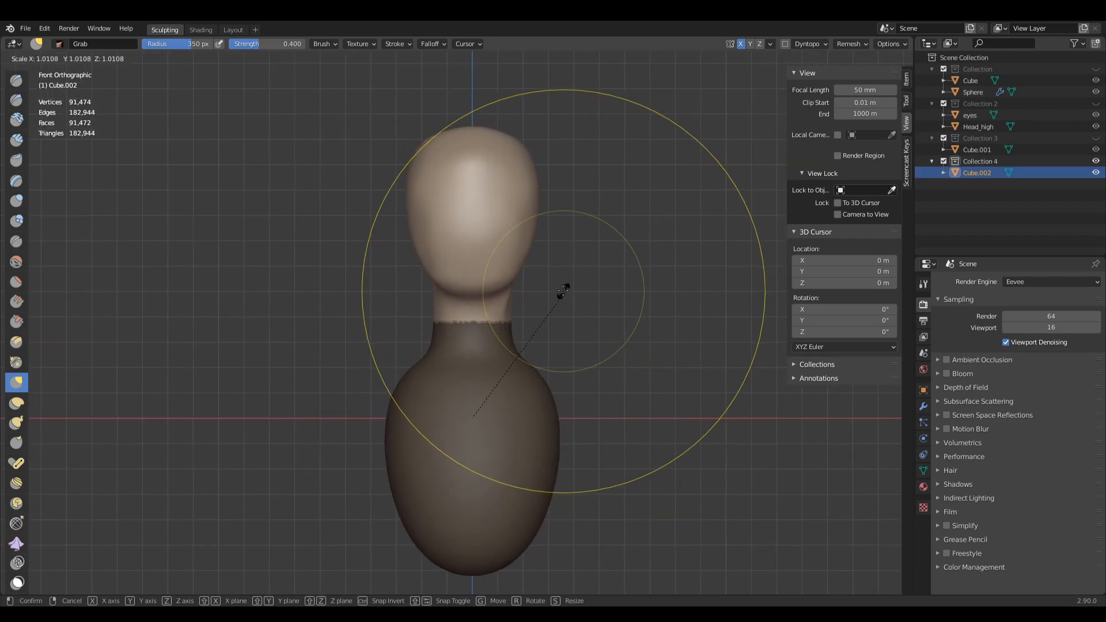
pyautogui.click(544, 321)
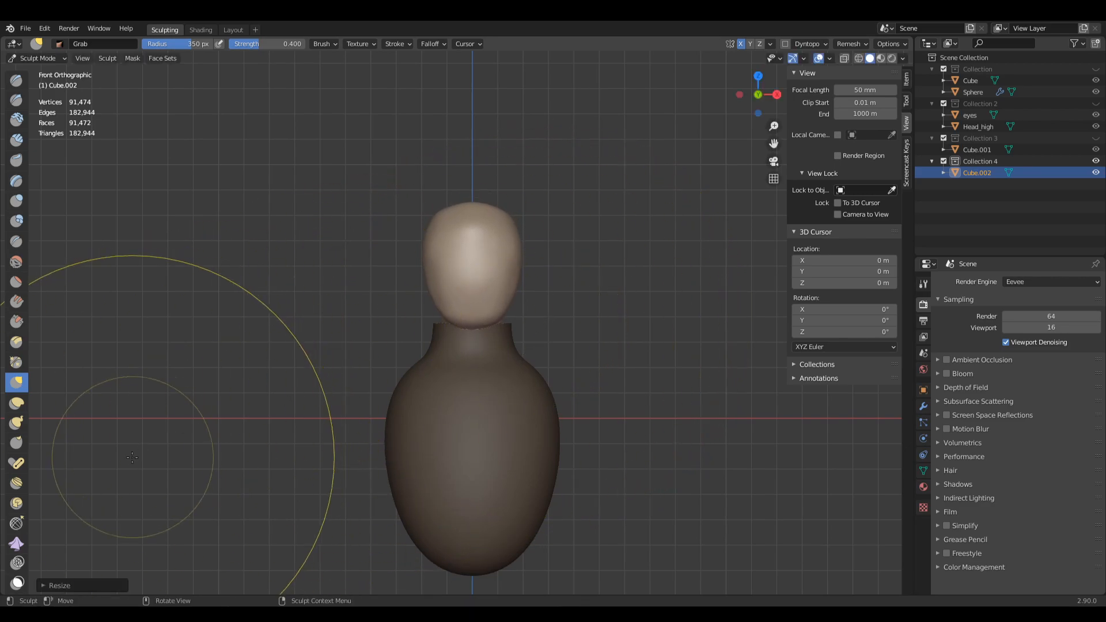
pyautogui.press('f')
pyautogui.click(569, 273)
pyautogui.moveTo(479, 268)
pyautogui.mouseDown()
pyautogui.moveTo(479, 185)
pyautogui.moveTo(477, 202)
pyautogui.mouseUp()
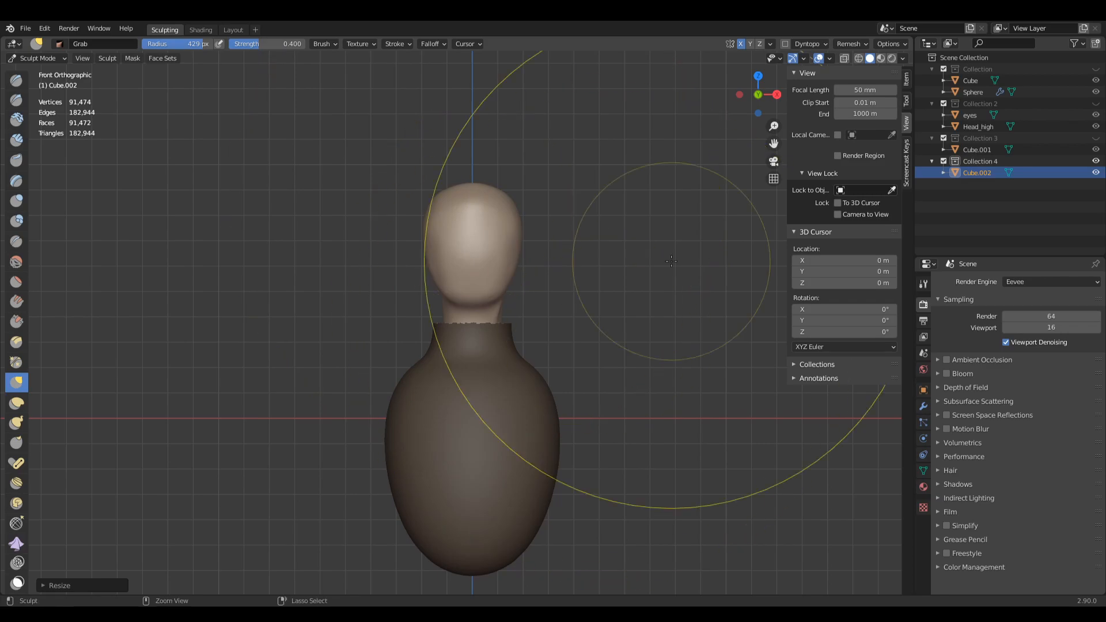
# Step: Clear the mask and smooth the step between the head and the neck base with a smaller brush
pyautogui.hotkey('alt', 'a')
pyautogui.click(651, 309)
pyautogui.scroll(5, 662, 255)
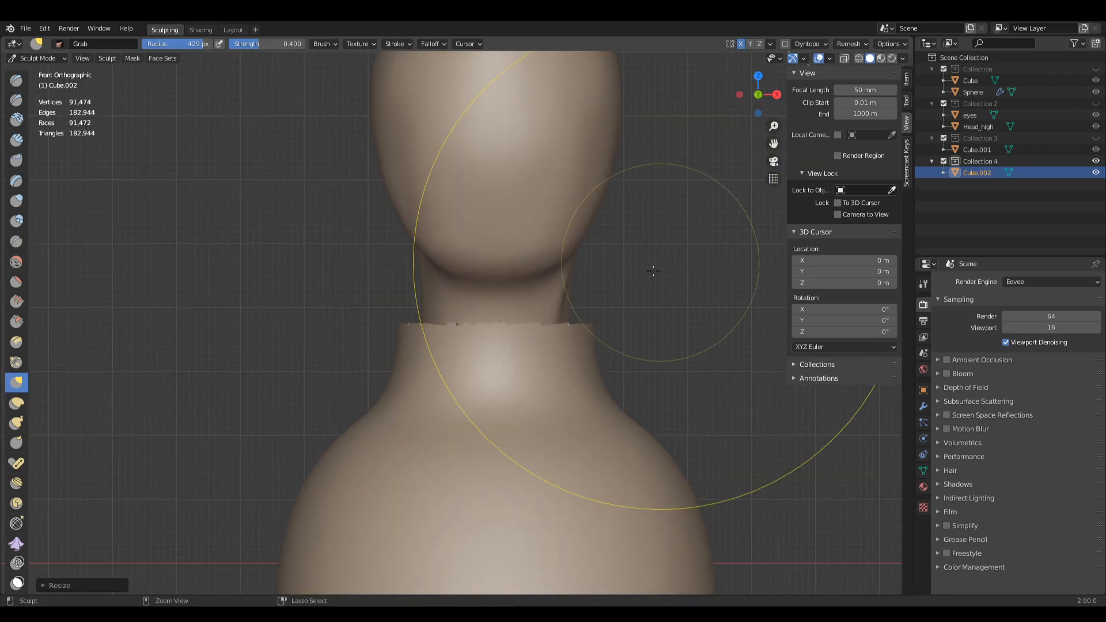
pyautogui.moveTo(663, 254); pyautogui.dragTo(579, 343, button='middle')
pyautogui.press('f')
pyautogui.click(513, 340)
pyautogui.moveTo(663, 305)
pyautogui.keyDown('shift'); pyautogui.mouseDown()
pyautogui.moveTo(605, 304)
pyautogui.moveTo(689, 292)
pyautogui.moveTo(611, 327)
pyautogui.mouseUp(); pyautogui.keyUp('shift')
# Step: Fill and blend the seam all around the neck with the Clay Strips brush at a 147 px radius
pyautogui.press('q')
pyautogui.click(561, 329)
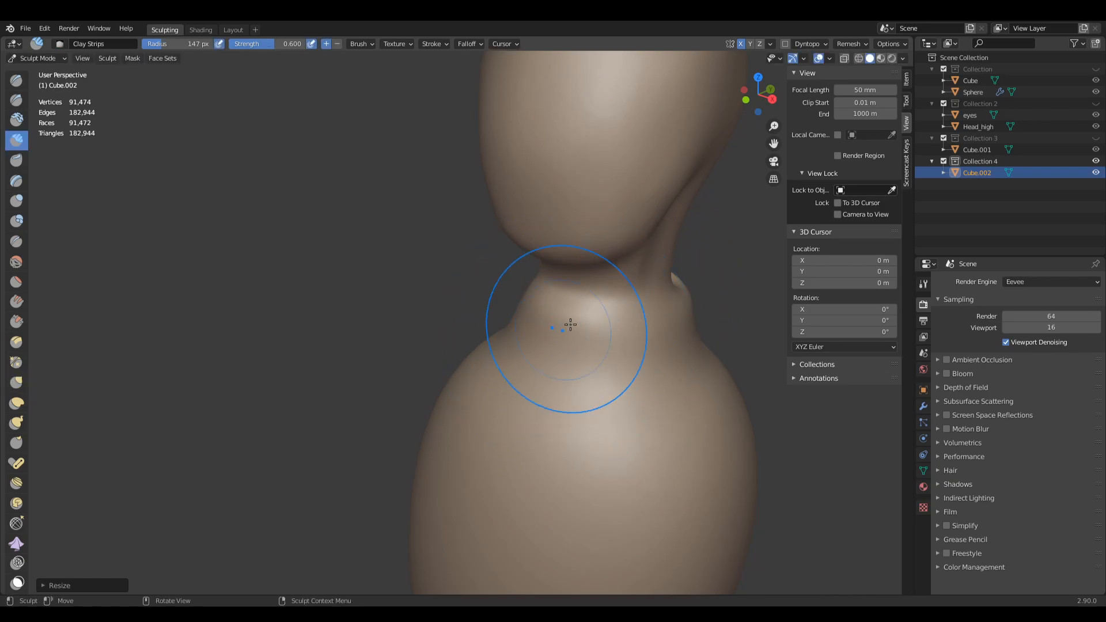
pyautogui.moveTo(664, 328)
pyautogui.mouseDown(button='middle')
pyautogui.moveTo(662, 366)
pyautogui.moveTo(507, 326)
pyautogui.mouseUp(button='middle')
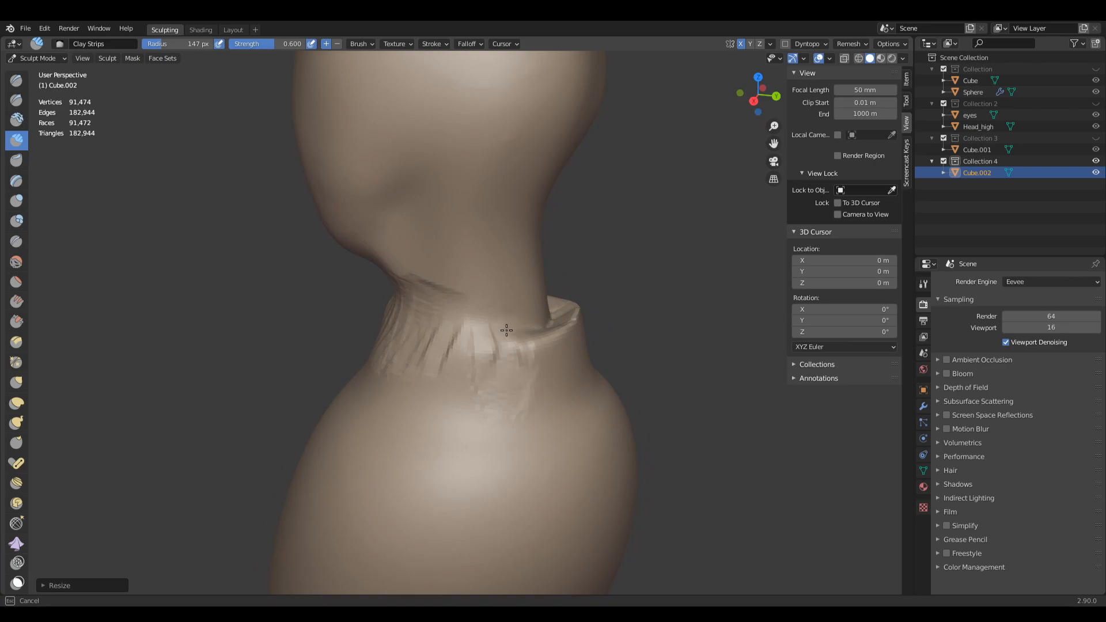
pyautogui.moveTo(507, 325); pyautogui.dragTo(581, 362)
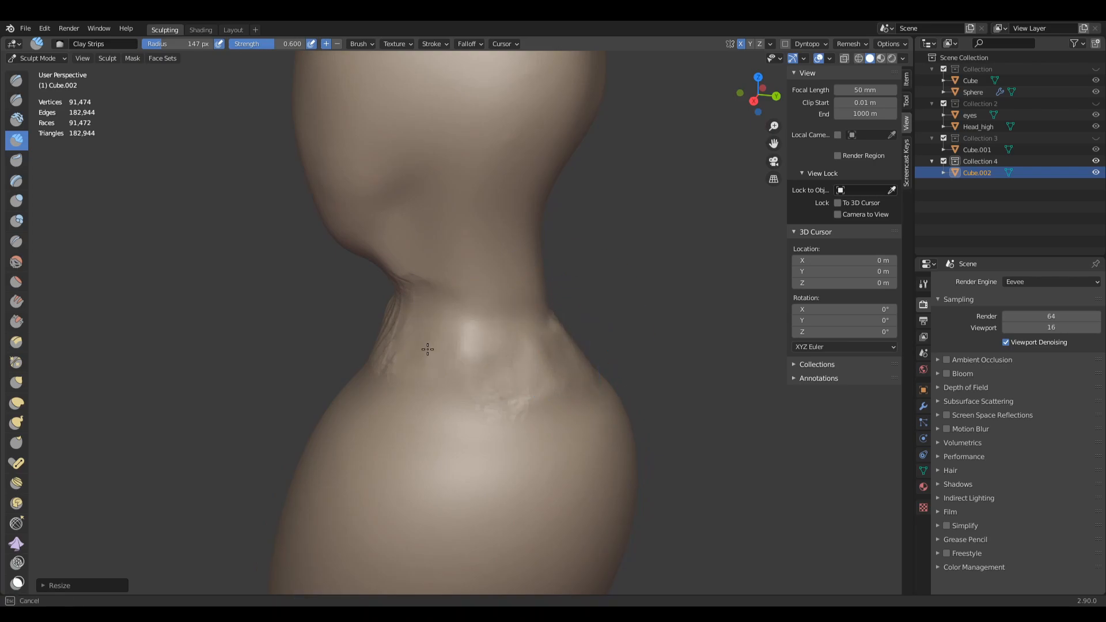
pyautogui.moveTo(568, 282); pyautogui.dragTo(437, 256, button='middle')
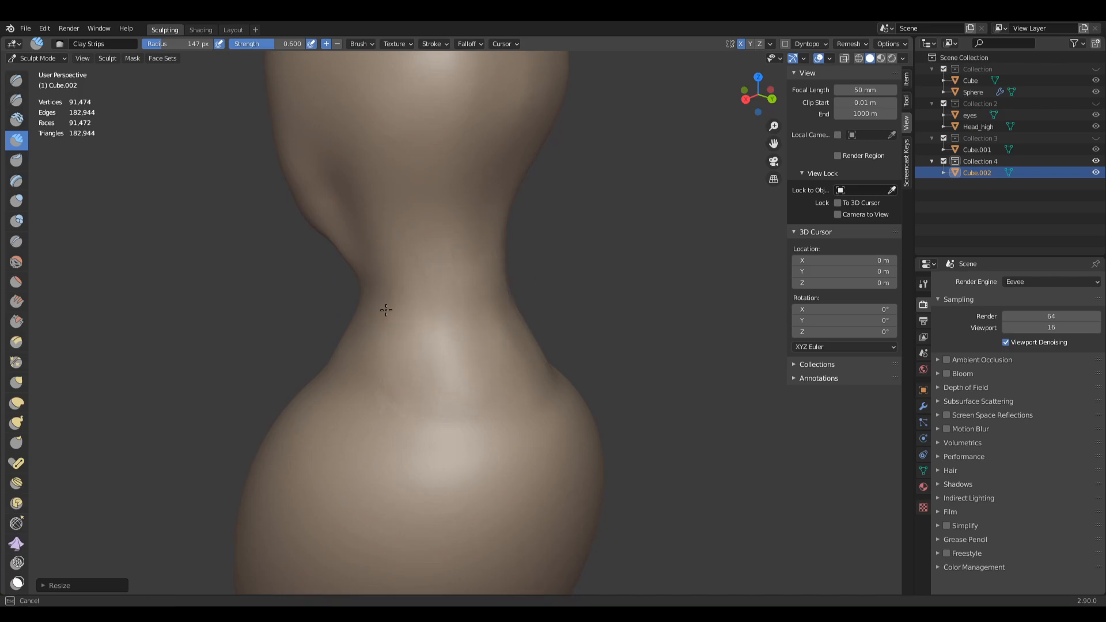
# Step: Slim the back and reshape the torso's side profile with the Grab brush at a 205 px radius
pyautogui.press('KP_3')
pyautogui.scroll(-2, 551, 328)
pyautogui.keyDown('shift'); pyautogui.moveTo(563, 375); pyautogui.dragTo(575, 303, button='middle'); pyautogui.keyUp('shift')
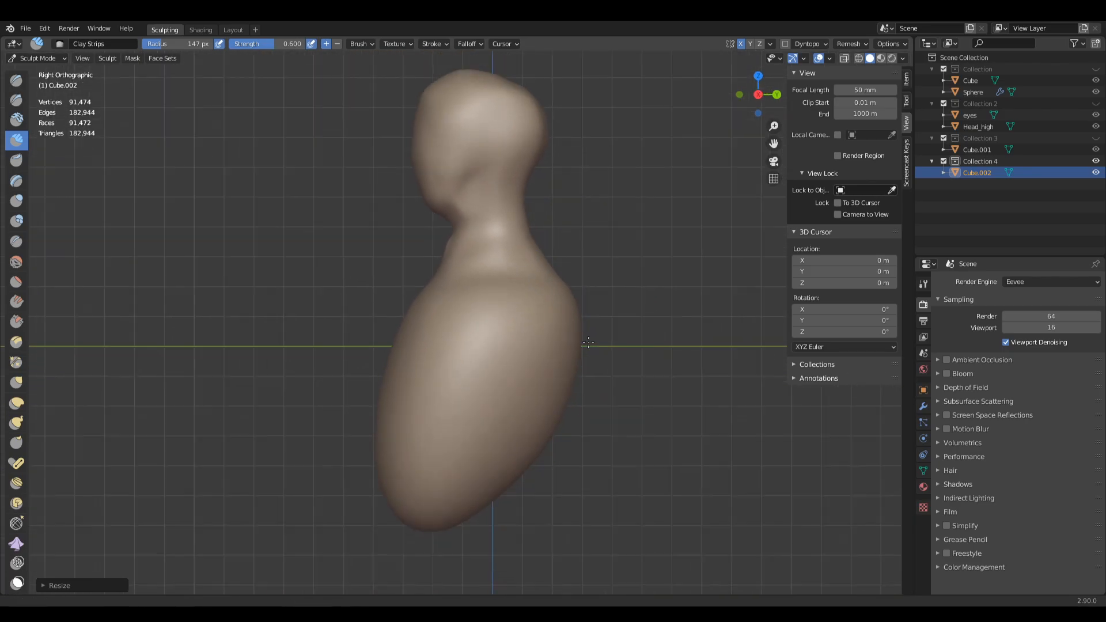
pyautogui.scroll(-1, 567, 308)
pyautogui.press('g')
pyautogui.press('f')
pyautogui.click(570, 331)
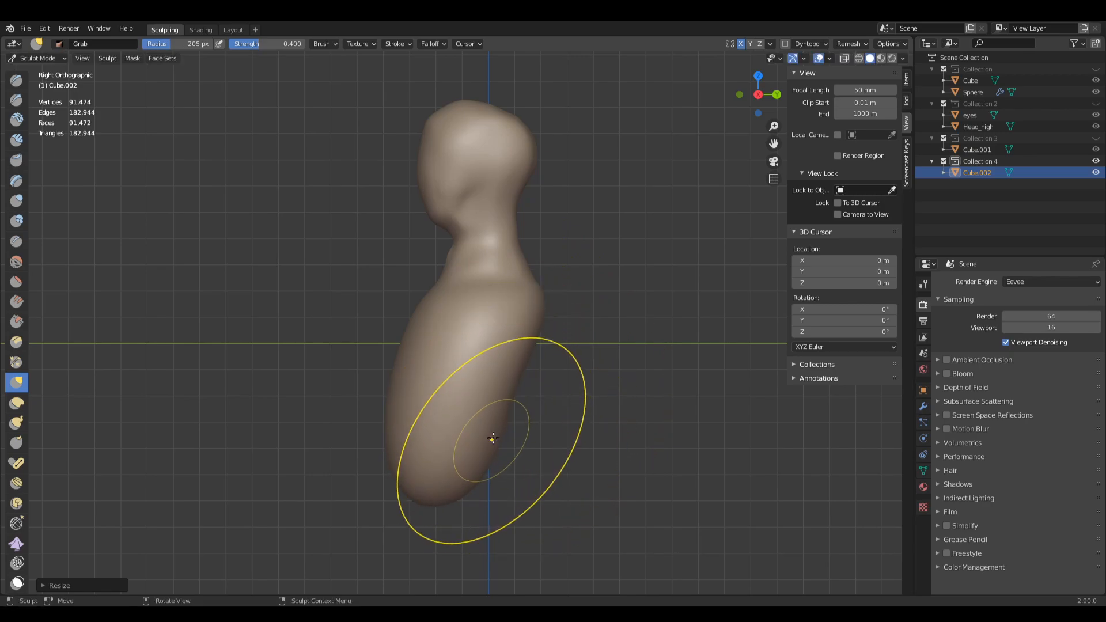
pyautogui.moveTo(533, 348); pyautogui.dragTo(483, 373, button='middle')
pyautogui.moveTo(485, 309); pyautogui.dragTo(527, 299, button='middle')
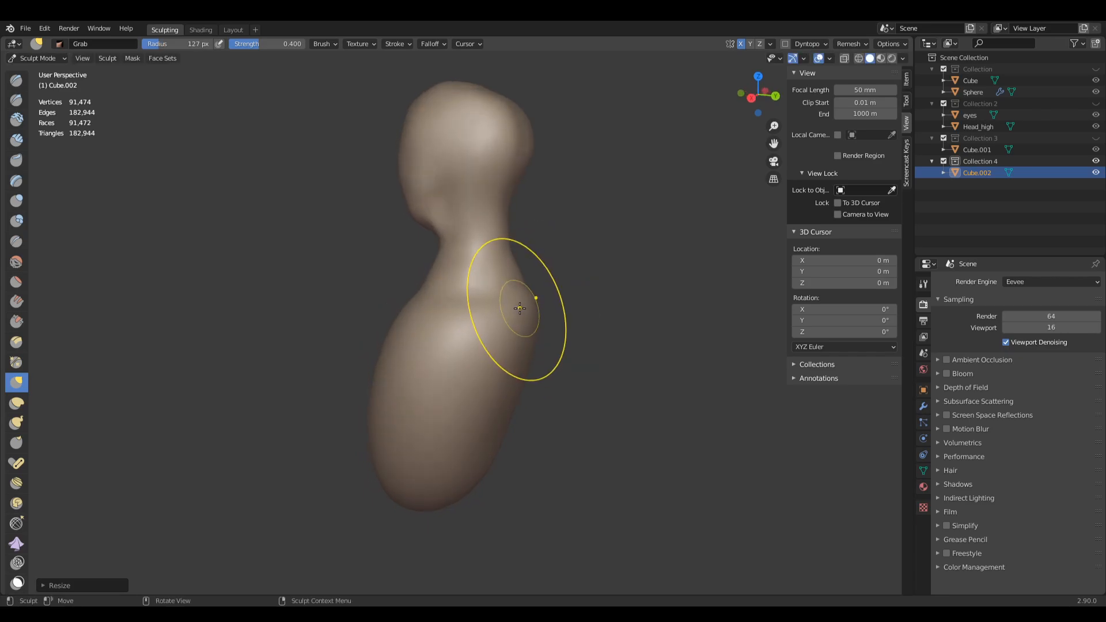
# Step: Refine the jaw, neck and shoulder slope in the front view with the Grab brush
pyautogui.press('KP_1')
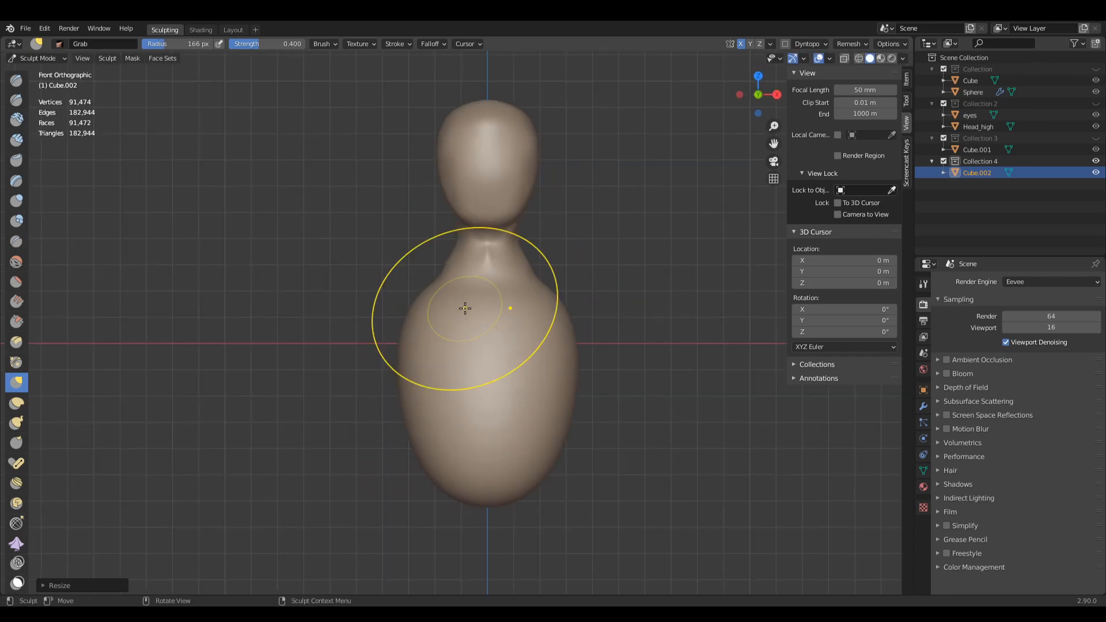
pyautogui.keyDown('ctrl'); pyautogui.moveTo(528, 260); pyautogui.dragTo(588, 217, button='middle'); pyautogui.keyUp('ctrl')
pyautogui.press('f')
pyautogui.click(663, 207)
pyautogui.moveTo(568, 201); pyautogui.dragTo(558, 216)
pyautogui.moveTo(578, 228); pyautogui.dragTo(552, 233)
pyautogui.keyDown('shift'); pyautogui.moveTo(557, 233); pyautogui.dragTo(564, 323, button='middle'); pyautogui.keyUp('shift')
pyautogui.press('f')
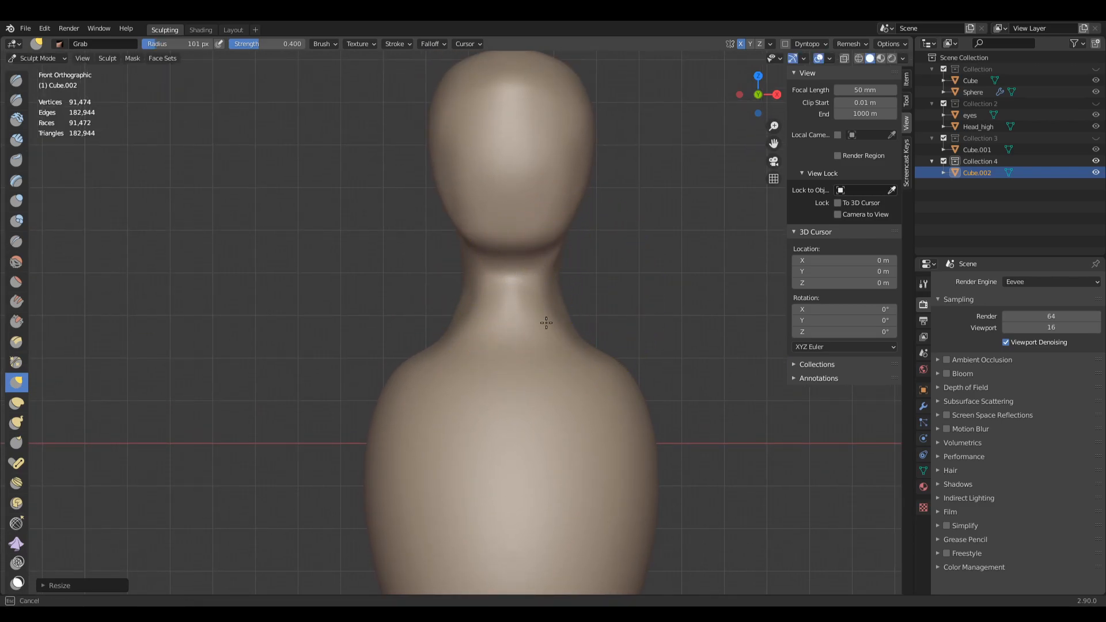
# Step: Pull the shoulders outward and taper the torso below them with the Grab brush at a 185 px radius
pyautogui.keyDown('shift'); pyautogui.moveTo(637, 376); pyautogui.dragTo(622, 216, button='middle'); pyautogui.keyUp('shift')
pyautogui.press('f')
pyautogui.click(746, 258)
pyautogui.keyDown('ctrl'); pyautogui.moveTo(703, 256); pyautogui.dragTo(685, 308, button='middle'); pyautogui.keyUp('ctrl')
pyautogui.moveTo(625, 283); pyautogui.dragTo(597, 325, button='middle')
pyautogui.moveTo(586, 325); pyautogui.dragTo(621, 298)
pyautogui.keyDown('shift'); pyautogui.moveTo(586, 327); pyautogui.dragTo(612, 271, button='middle'); pyautogui.keyUp('shift')
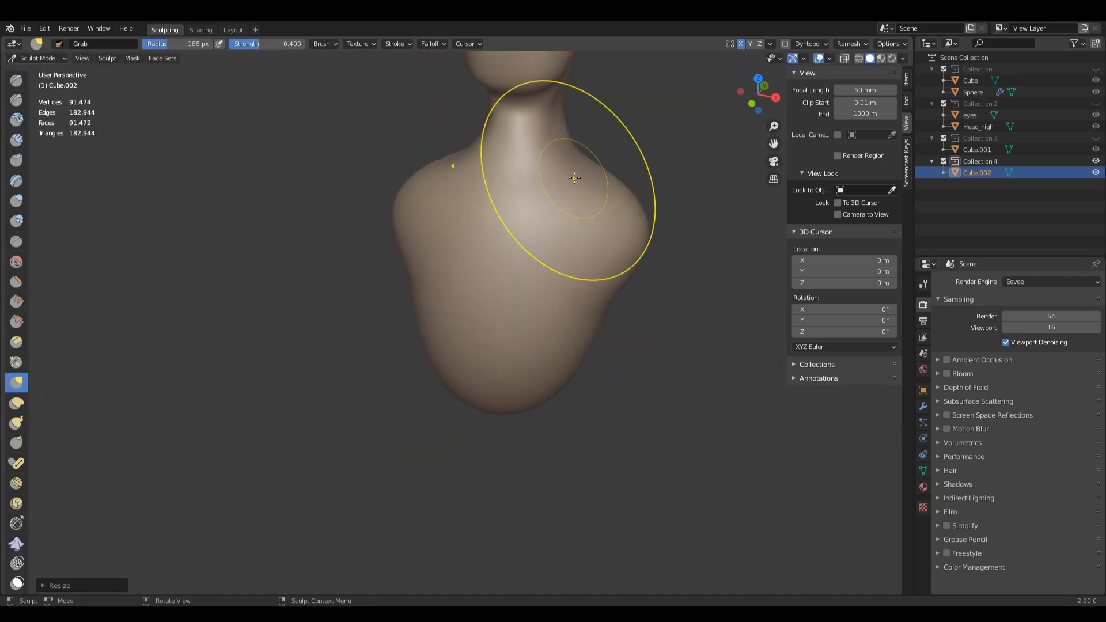
# Step: Lengthen the lower torso downward in the front view with the Grab brush at a 229 px radius
pyautogui.press('KP_1')
pyautogui.press('f')
pyautogui.click(512, 423)
pyautogui.moveTo(496, 424); pyautogui.dragTo(501, 470)
pyautogui.press('f')
pyautogui.click(521, 405)
pyautogui.moveTo(525, 402); pyautogui.dragTo(530, 421)
pyautogui.moveTo(531, 416); pyautogui.dragTo(501, 339)
# Step: Shape the chest and front of the torso in the side view with the Grab brush at a 253 px radius
pyautogui.press('KP_3')
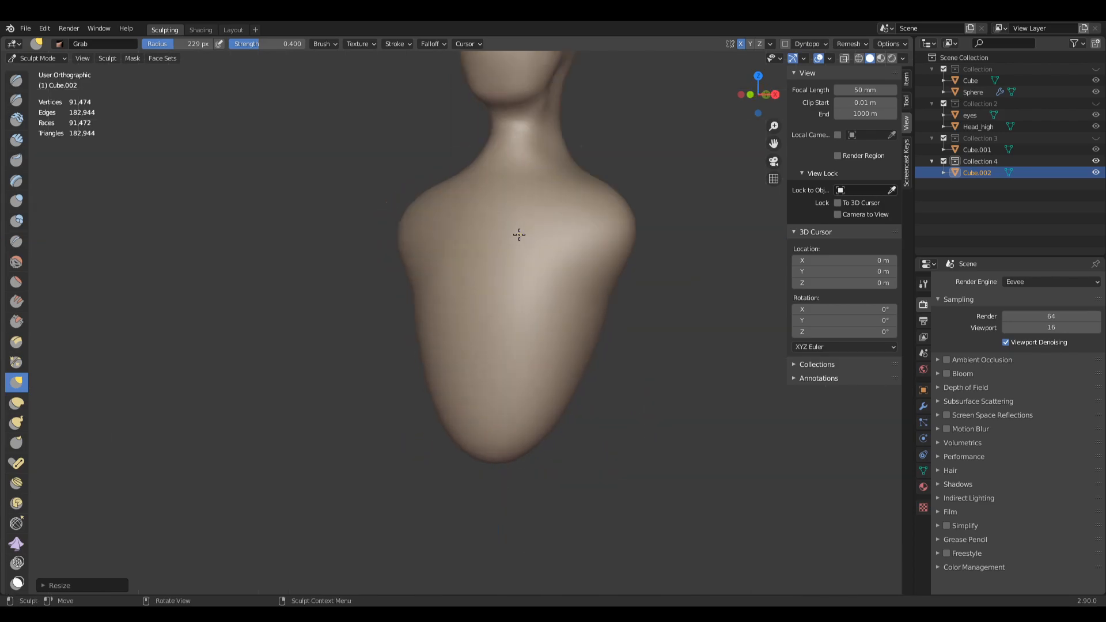
pyautogui.press('f')
pyautogui.click(477, 343)
pyautogui.press('f')
pyautogui.click(407, 310)
pyautogui.press('f')
pyautogui.moveTo(440, 299); pyautogui.dragTo(399, 298)
pyautogui.click(434, 304)
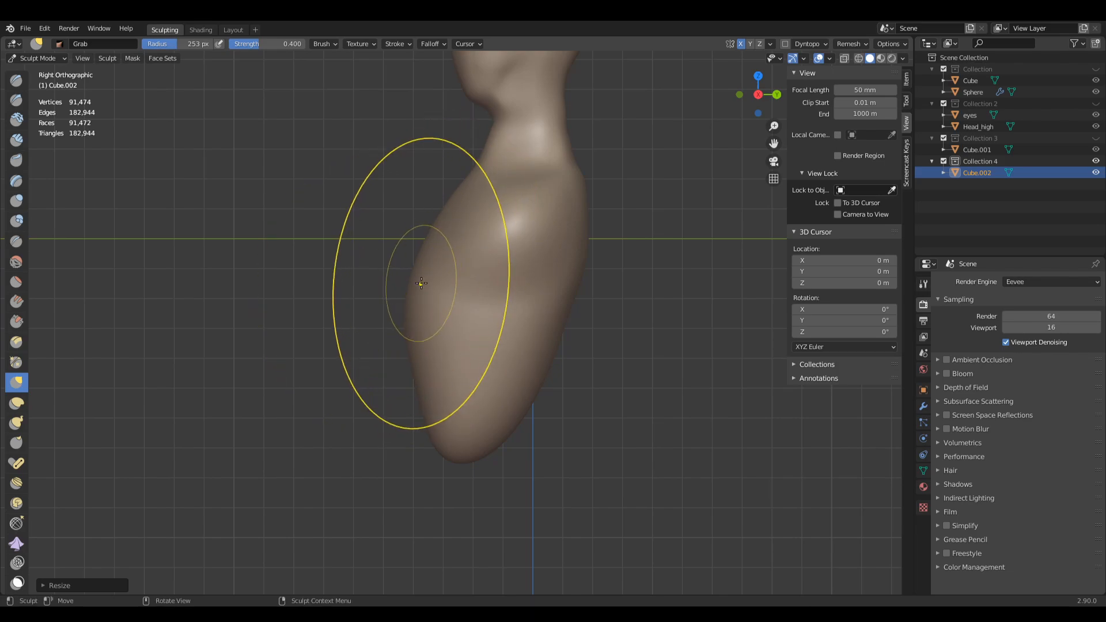
# Step: Extend the waist downward in the side view with the Grab brush, using a 202 px radius
pyautogui.keyDown('ctrl'); pyautogui.moveTo(512, 369); pyautogui.dragTo(506, 400, button='middle'); pyautogui.keyUp('ctrl')
pyautogui.press('f')
pyautogui.click(470, 399)
pyautogui.moveTo(433, 398)
pyautogui.mouseDown()
pyautogui.moveTo(415, 398)
pyautogui.moveTo(471, 441)
pyautogui.moveTo(477, 501)
pyautogui.mouseUp()
pyautogui.press('f')
pyautogui.click(447, 415)
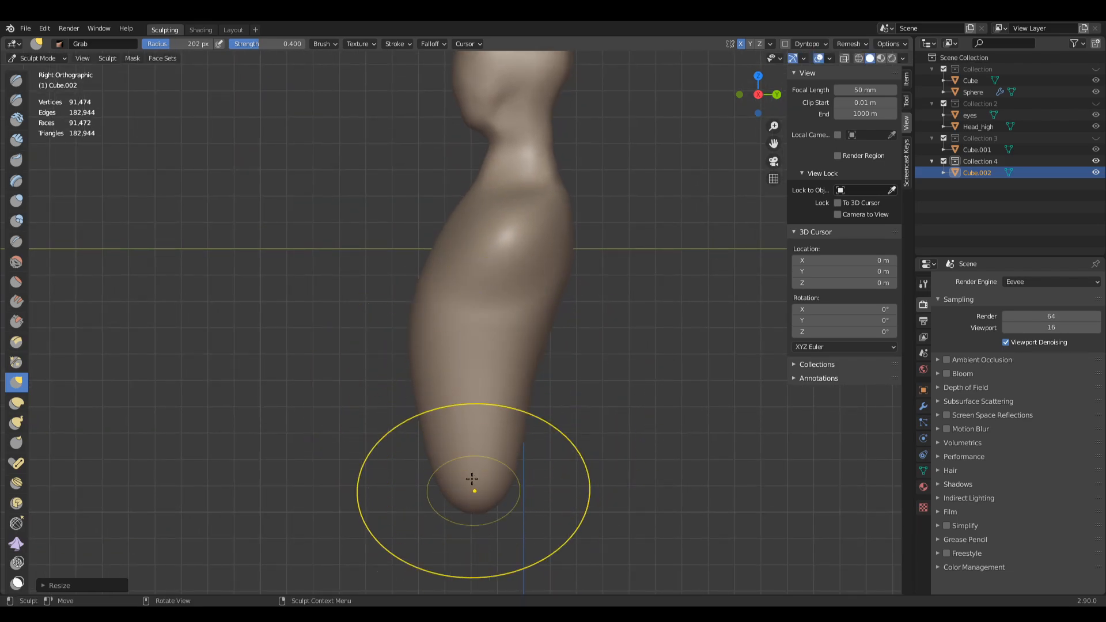
# Step: Pull the bottom of the torso down and fill it out in the front view with the Grab brush at 192 px
pyautogui.press('KP_1')
pyautogui.press('f')
pyautogui.click(516, 428)
pyautogui.moveTo(515, 429); pyautogui.dragTo(511, 453)
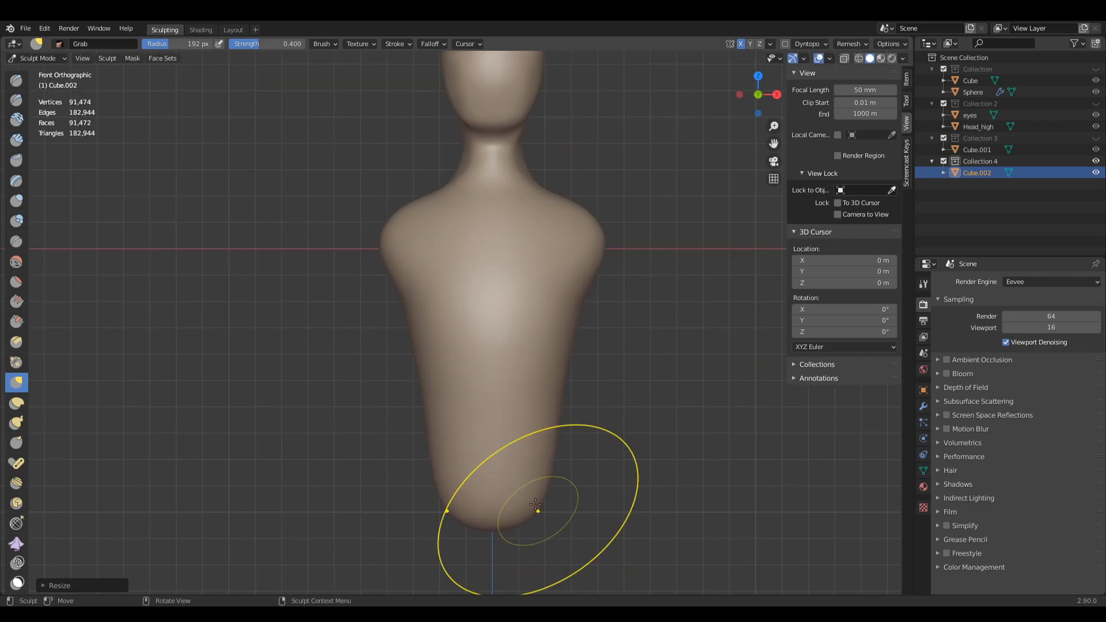
# Step: Pull the shoulders outward in the front view with the Grab brush at a 163 px radius
pyautogui.press('f')
pyautogui.click(585, 268)
pyautogui.moveTo(585, 267); pyautogui.dragTo(610, 262)
pyautogui.moveTo(609, 263); pyautogui.dragTo(594, 340, button='middle')
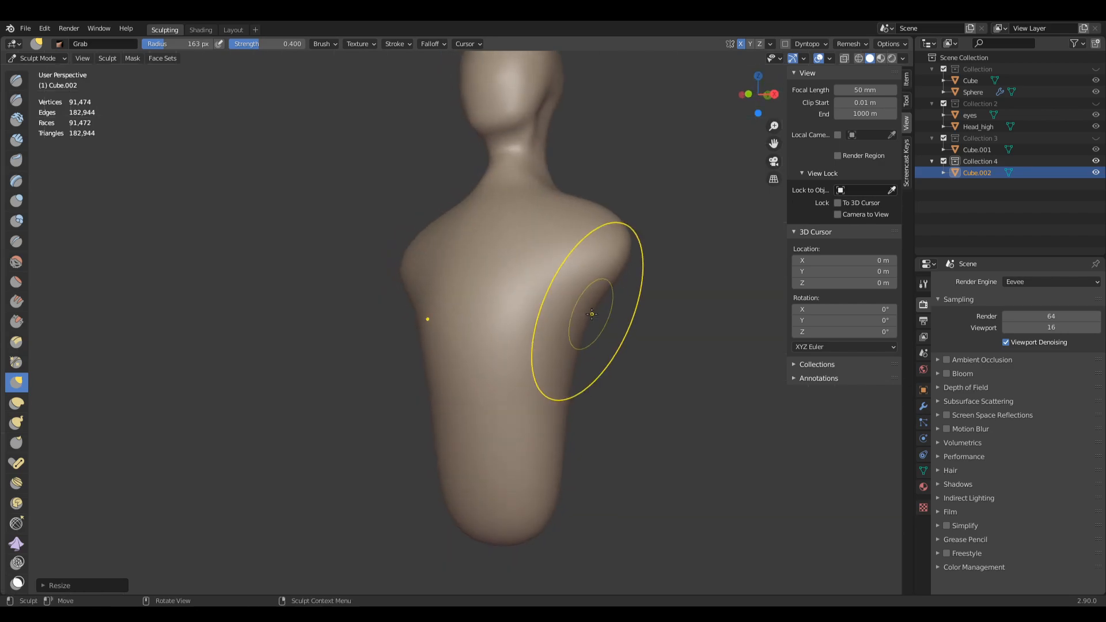
# Step: Build up the front of the chest with vertical Clay Strips strokes at an 86 px radius
pyautogui.press('q')
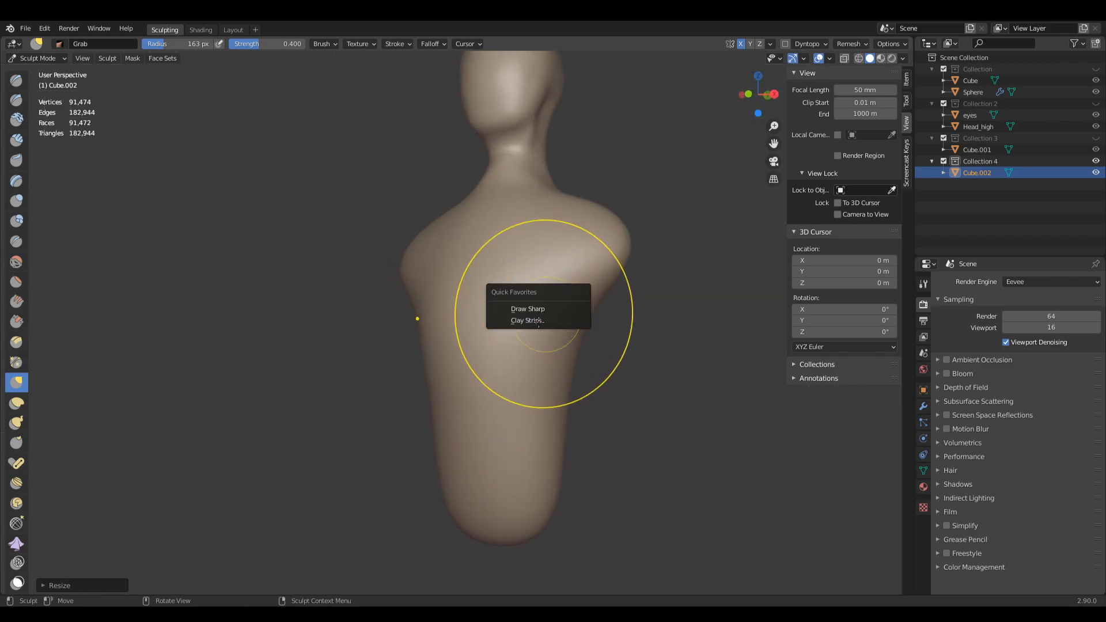
pyautogui.click(544, 319)
pyautogui.press('f')
pyautogui.click(484, 333)
pyautogui.moveTo(484, 332); pyautogui.dragTo(515, 349, button='middle')
pyautogui.press('f')
pyautogui.click(515, 312)
pyautogui.moveTo(514, 313); pyautogui.dragTo(519, 296)
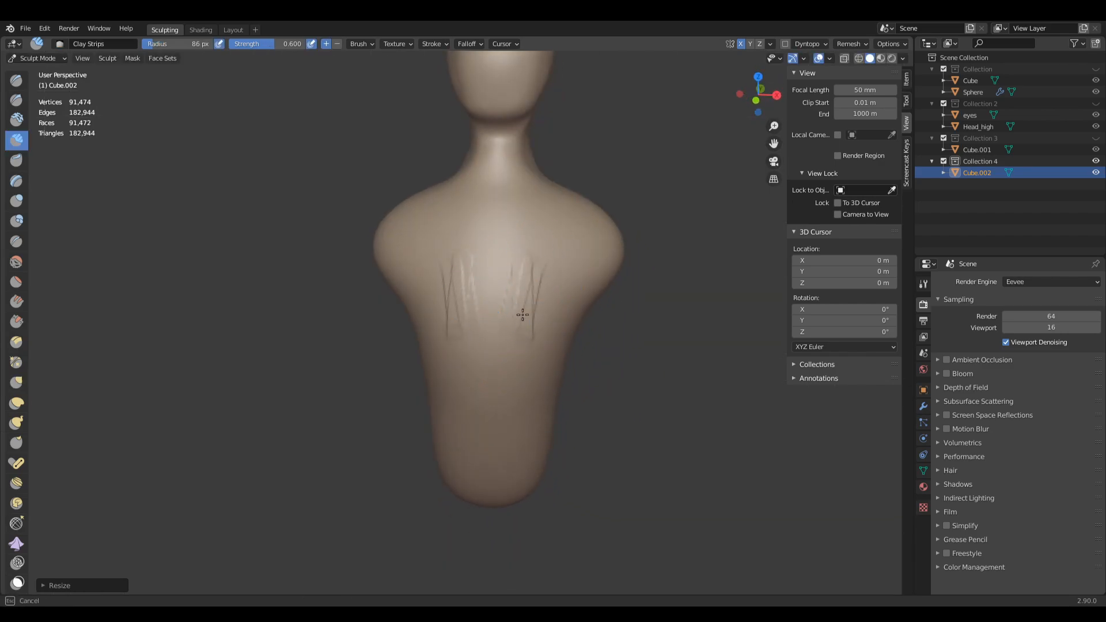
# Step: Add V-shaped collarbones running out to the shoulders with the Clay Strips brush, using 56 px and 72 px radii
pyautogui.moveTo(522, 287); pyautogui.dragTo(512, 331, button='middle')
pyautogui.press('f')
pyautogui.click(499, 227)
pyautogui.moveTo(502, 238); pyautogui.dragTo(544, 230)
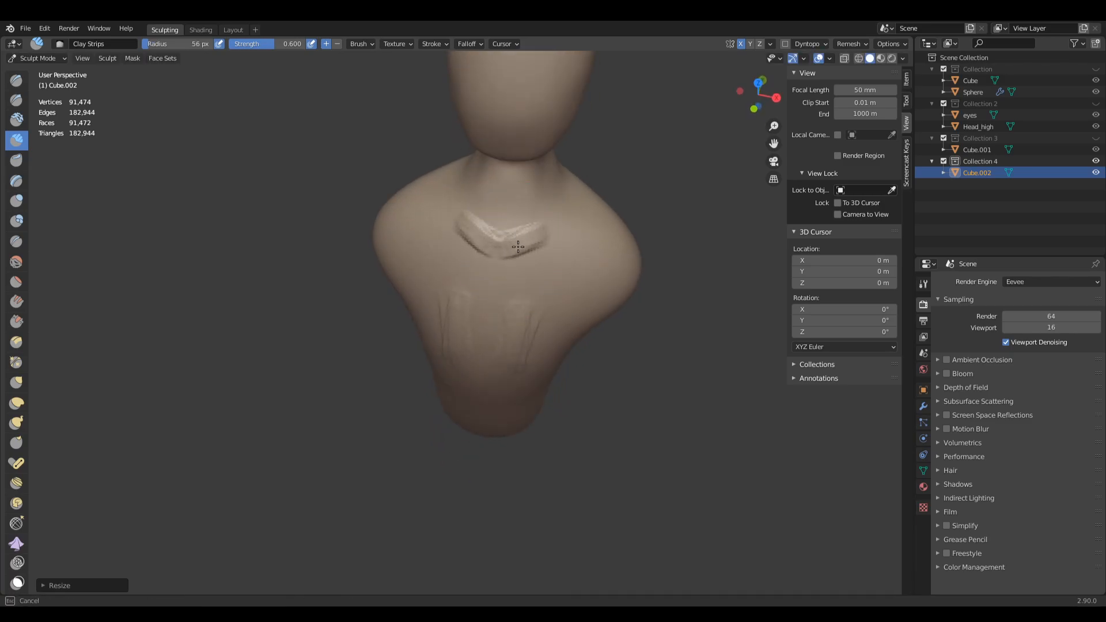
pyautogui.click(605, 226)
pyautogui.moveTo(604, 226); pyautogui.dragTo(602, 279, button='middle')
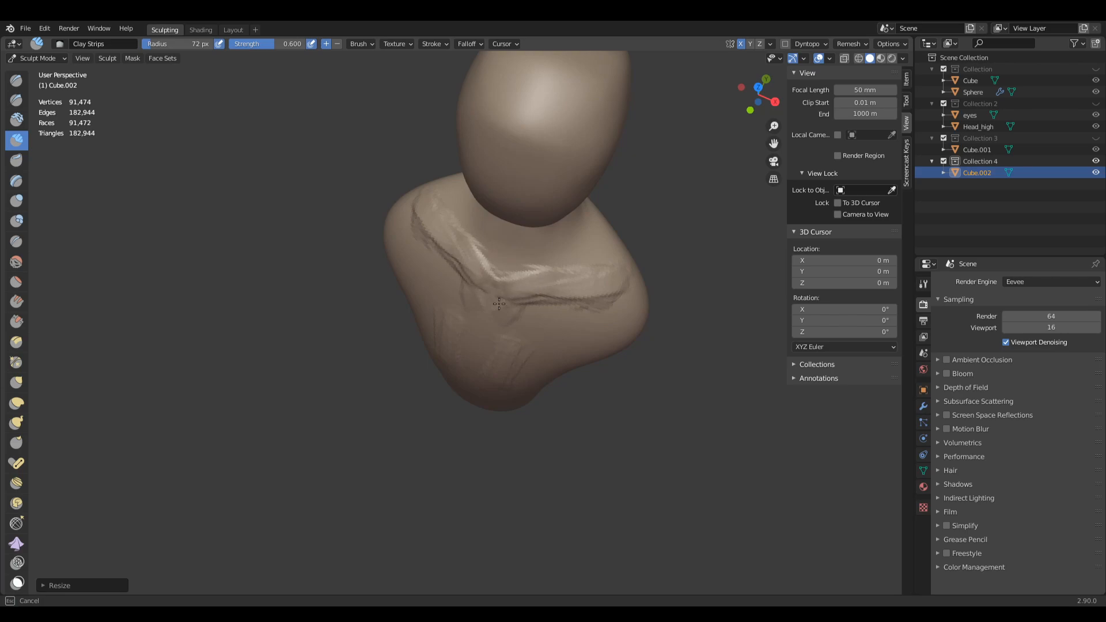
# Step: Carve the neck muscle grooves from below the jaw toward the collarbones with the Draw Sharp brush at 72 px
pyautogui.moveTo(511, 300); pyautogui.dragTo(553, 220, button='middle')
pyautogui.moveTo(619, 213); pyautogui.dragTo(494, 289, button='middle')
pyautogui.scroll(2, 499, 226)
pyautogui.press('q')
pyautogui.click(488, 216)
pyautogui.moveTo(489, 216)
pyautogui.mouseDown(button='middle')
pyautogui.moveTo(457, 321)
pyautogui.moveTo(463, 271)
pyautogui.mouseUp(button='middle')
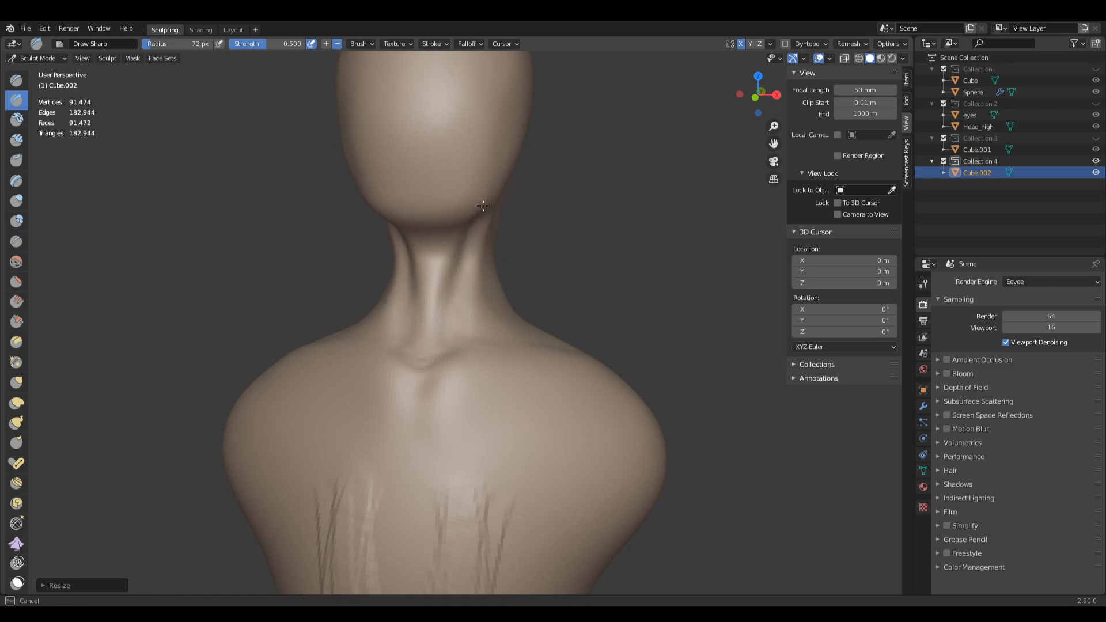
# Step: Build up the sides and back of the neck with the Clay Strips brush, using 83 px and 94 px radii
pyautogui.moveTo(514, 246); pyautogui.dragTo(465, 250, button='middle')
pyautogui.press('q')
pyautogui.click(464, 250)
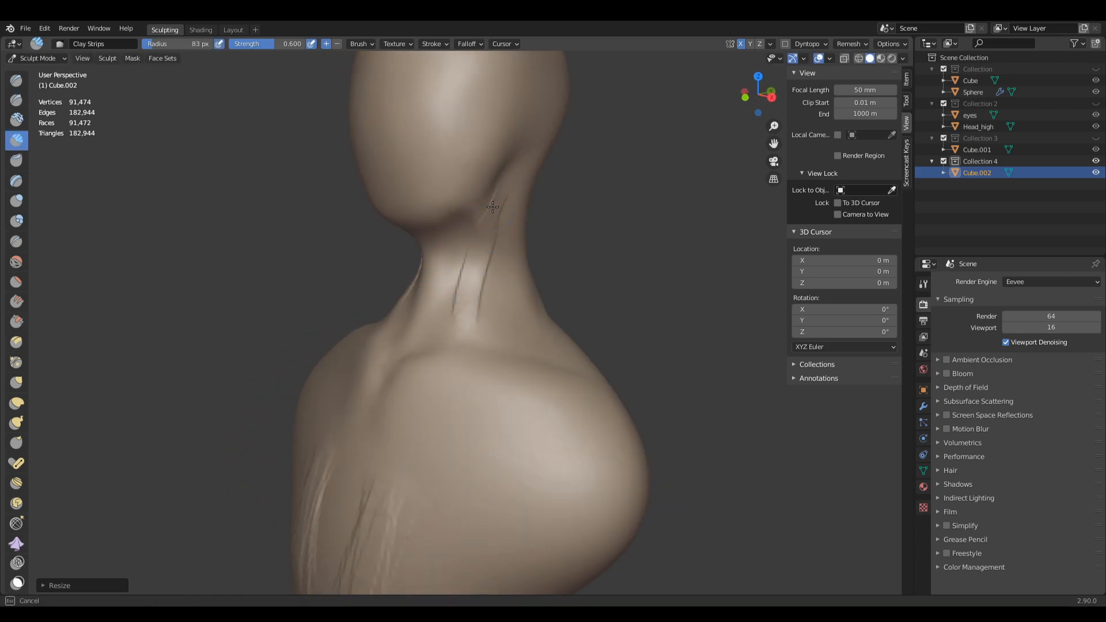
pyautogui.moveTo(528, 254)
pyautogui.mouseDown(button='middle')
pyautogui.moveTo(506, 288)
pyautogui.moveTo(495, 257)
pyautogui.mouseUp(button='middle')
pyautogui.press('f')
pyautogui.click(495, 257)
pyautogui.moveTo(522, 310); pyautogui.dragTo(482, 279, button='middle')
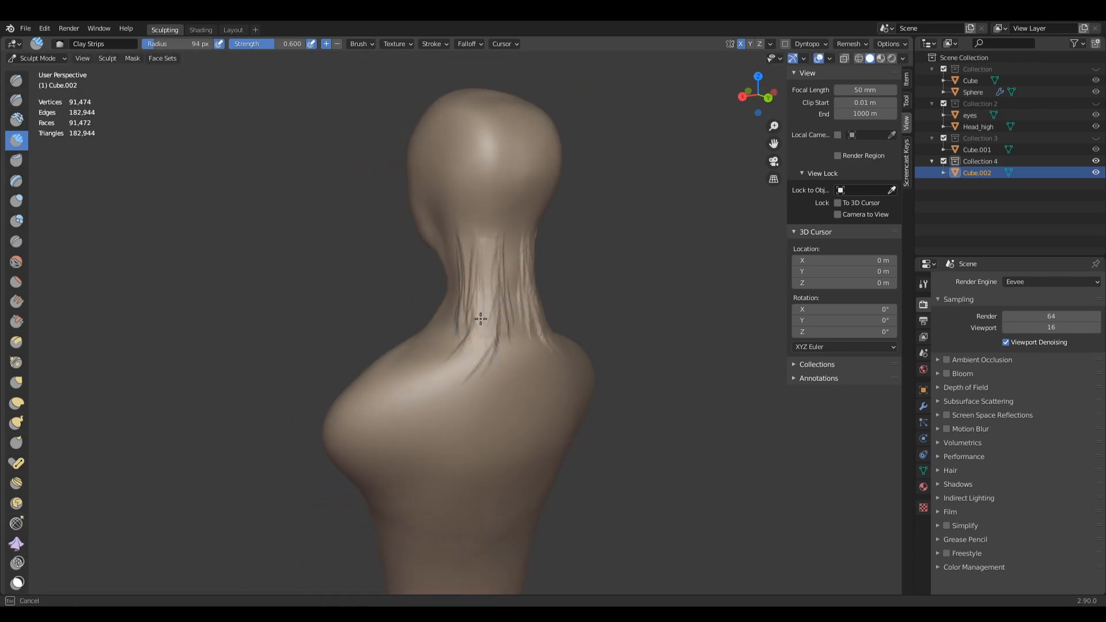
pyautogui.moveTo(457, 349); pyautogui.dragTo(492, 297, button='middle')
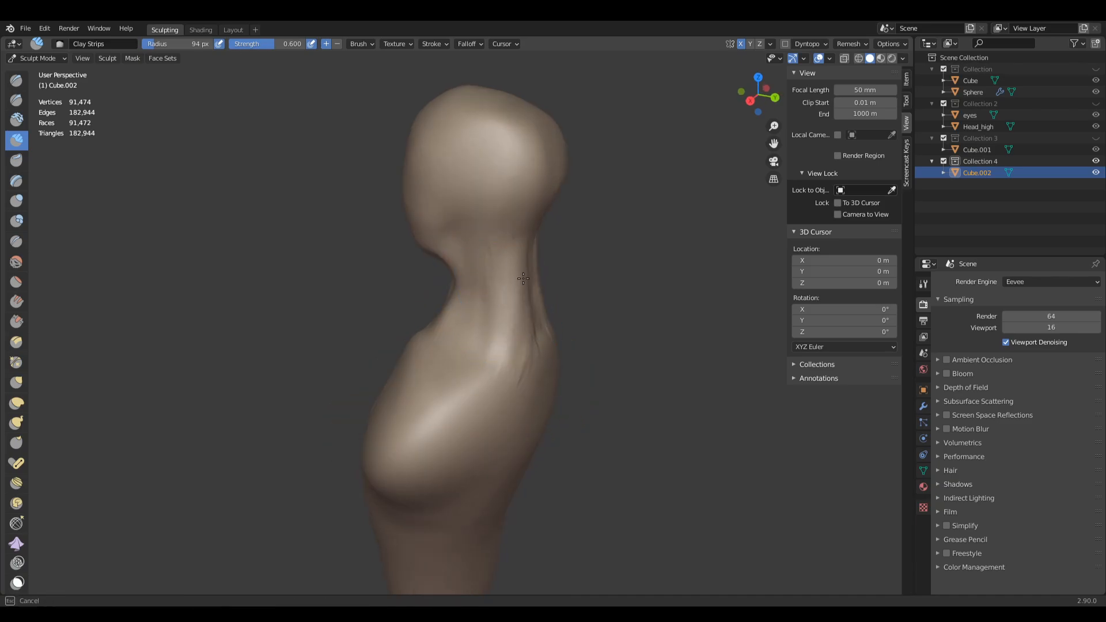
# Step: Add volume over the shoulders and upper back with the Clay Strips brush at a 110 px radius
pyautogui.press('KP_1')
pyautogui.moveTo(498, 347)
pyautogui.mouseDown(button='middle')
pyautogui.moveTo(538, 321)
pyautogui.moveTo(431, 317)
pyautogui.moveTo(426, 304)
pyautogui.moveTo(465, 376)
pyautogui.moveTo(483, 295)
pyautogui.mouseUp(button='middle')
pyautogui.scroll(2, 506, 313)
pyautogui.press('g')
pyautogui.press('q')
pyautogui.click(425, 302)
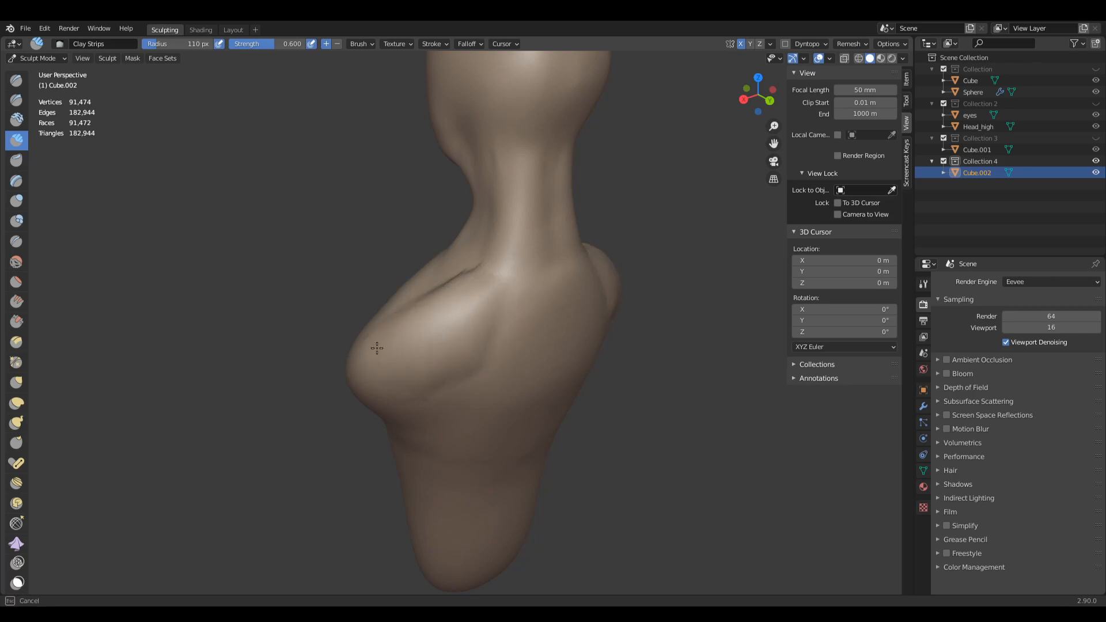
pyautogui.moveTo(368, 359); pyautogui.dragTo(484, 310, button='middle')
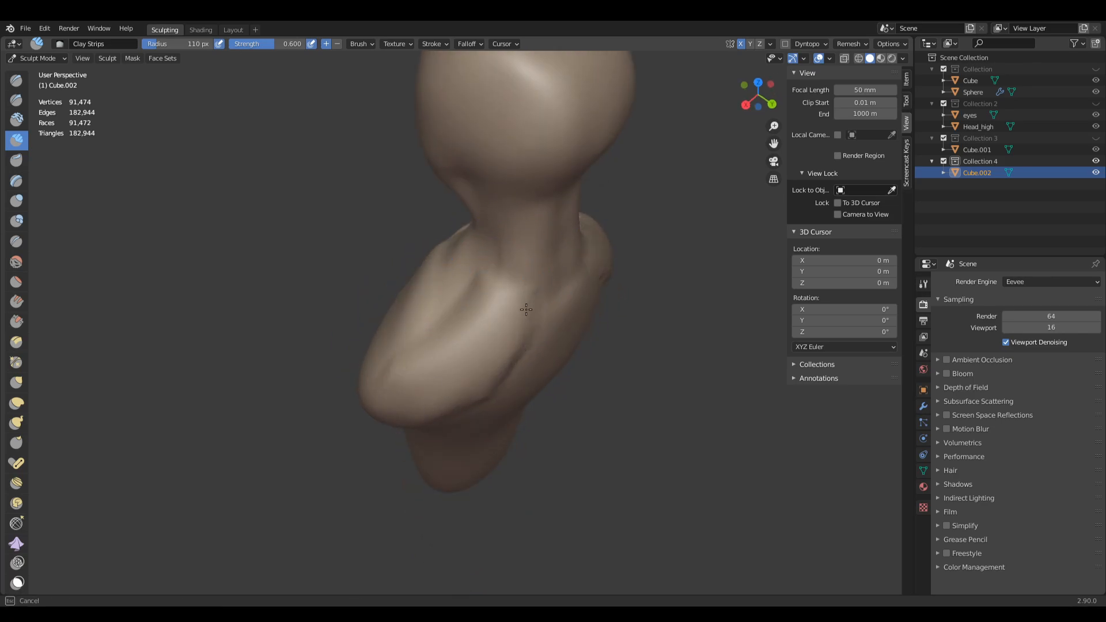
pyautogui.moveTo(457, 315)
pyautogui.mouseDown(button='middle')
pyautogui.moveTo(530, 260)
pyautogui.moveTo(584, 316)
pyautogui.moveTo(563, 306)
pyautogui.moveTo(565, 279)
pyautogui.mouseUp(button='middle')
# Step: Square off the shoulders with the Grab brush at about 148 px and smooth the clay strokes on the chest
pyautogui.press('KP_1')
pyautogui.press('g')
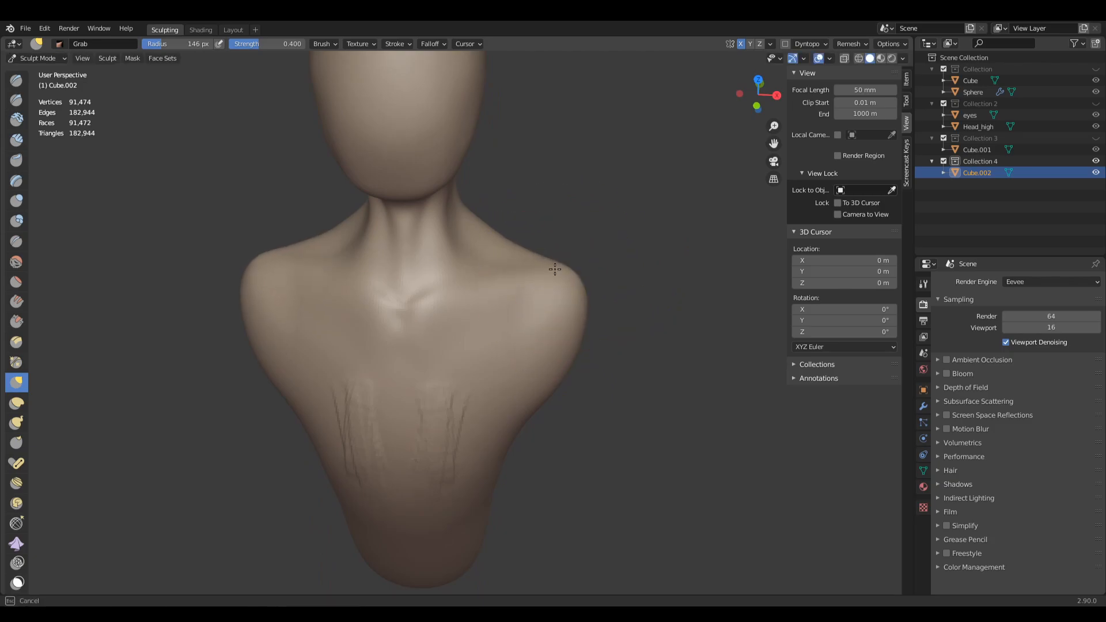
pyautogui.press('KP_1')
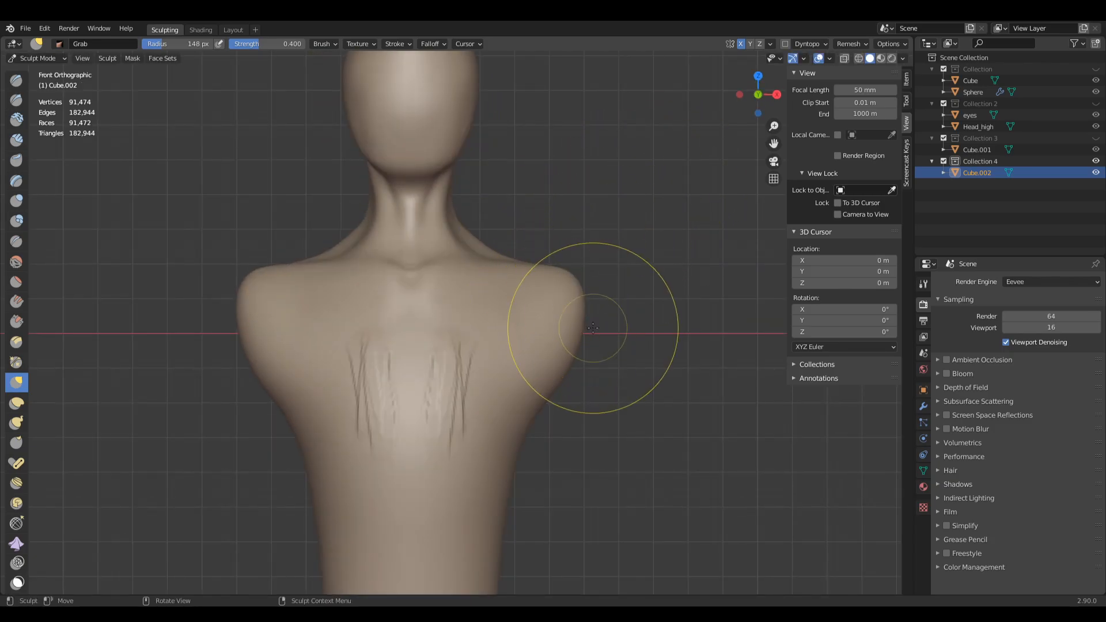
pyautogui.keyDown('shift'); pyautogui.moveTo(455, 347); pyautogui.dragTo(481, 224, button='middle'); pyautogui.keyUp('shift')
pyautogui.keyDown('shift'); pyautogui.moveTo(477, 225); pyautogui.dragTo(519, 221); pyautogui.keyUp('shift')
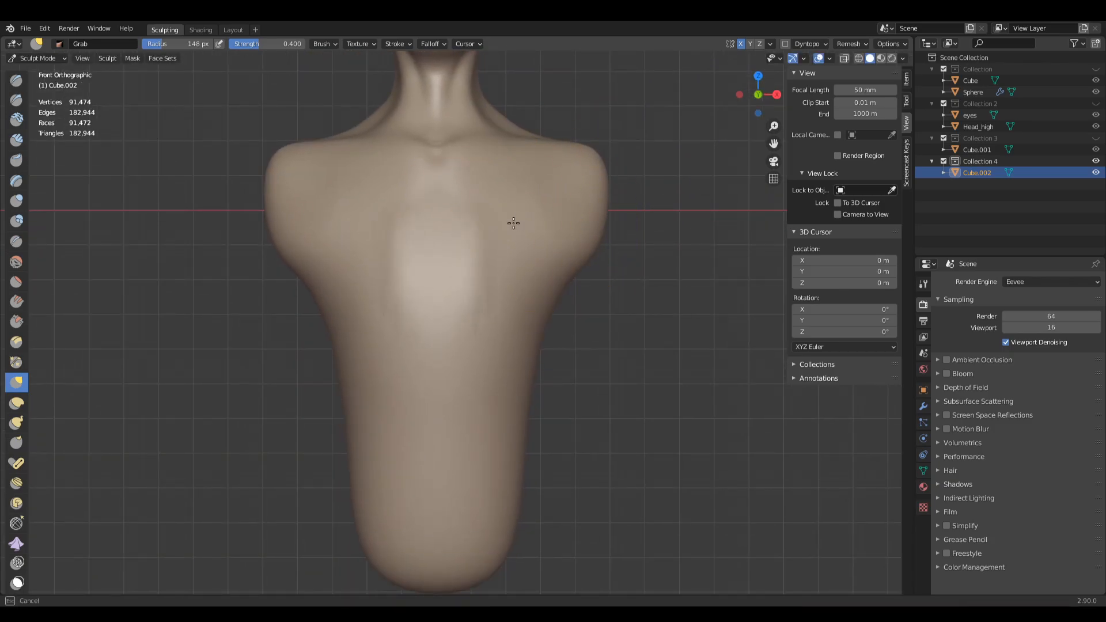
# Step: Fill out the sides of the torso below the armpits with the Grab brush at a 201 px radius
pyautogui.press('f')
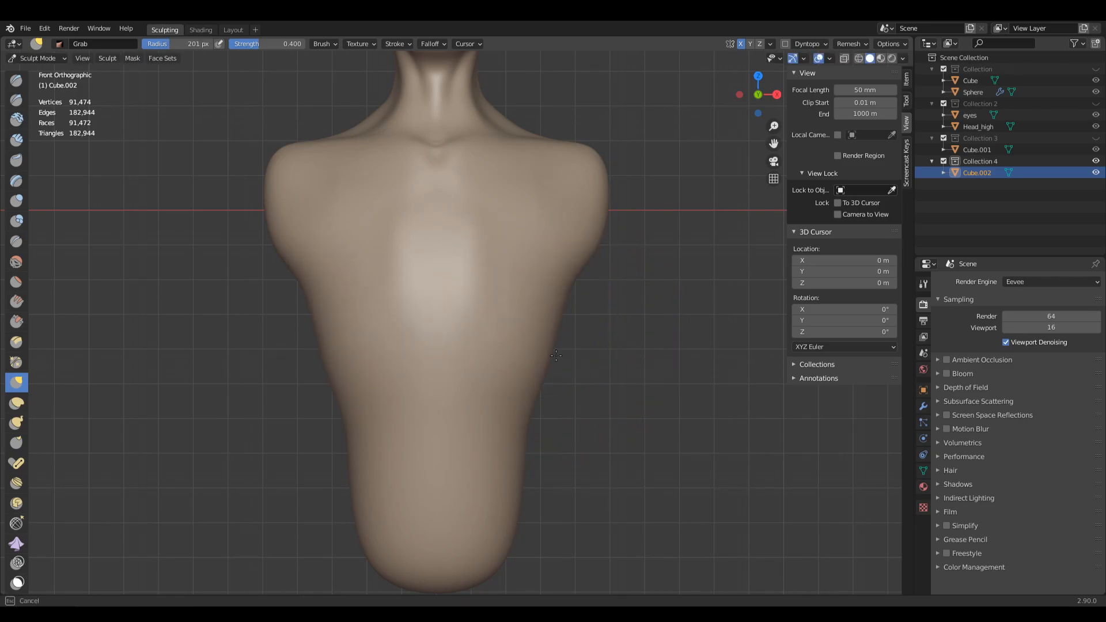
pyautogui.scroll(-2, 560, 348)
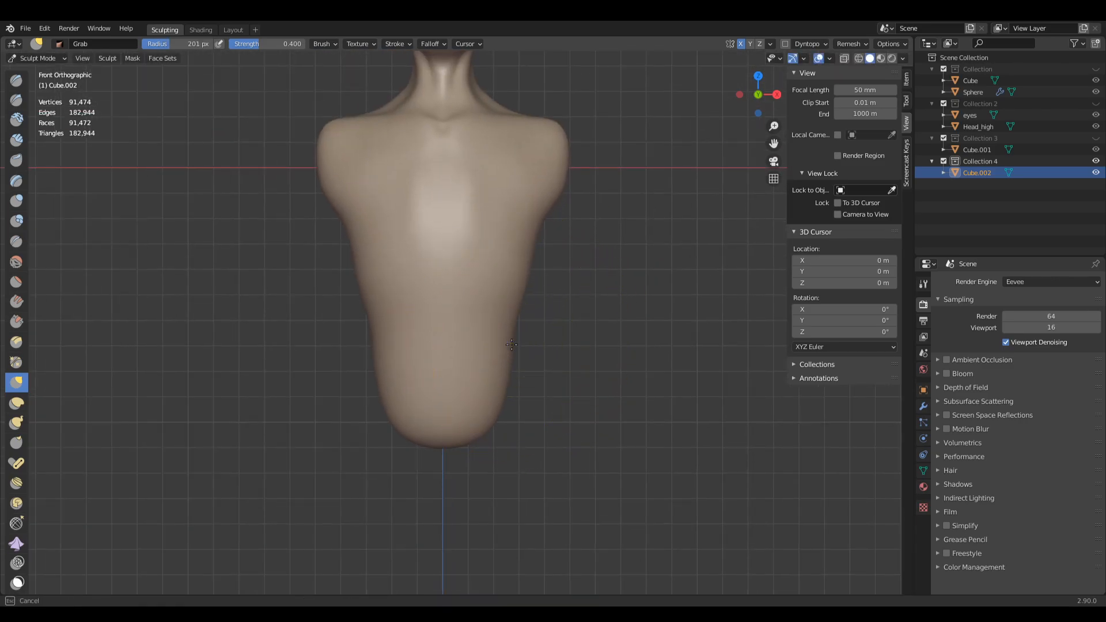
pyautogui.click(423, 245)
pyautogui.moveTo(422, 244)
pyautogui.mouseDown(button='middle')
pyautogui.moveTo(435, 206)
pyautogui.moveTo(425, 207)
pyautogui.moveTo(424, 217)
pyautogui.moveTo(517, 171)
pyautogui.mouseUp(button='middle')
pyautogui.moveTo(517, 172); pyautogui.dragTo(516, 178)
# Step: Build up both shoulder blades on the back with the Clay Strips brush, using 95 px and 102 px radii
pyautogui.moveTo(503, 201)
pyautogui.mouseDown(button='middle')
pyautogui.moveTo(442, 232)
pyautogui.moveTo(468, 248)
pyautogui.moveTo(436, 245)
pyautogui.mouseUp(button='middle')
pyautogui.press('q')
pyautogui.click(433, 234)
pyautogui.press('q')
pyautogui.click(430, 246)
pyautogui.press('f')
pyautogui.click(383, 279)
pyautogui.moveTo(385, 277); pyautogui.dragTo(417, 242, button='middle')
pyautogui.press('f')
pyautogui.click(403, 242)
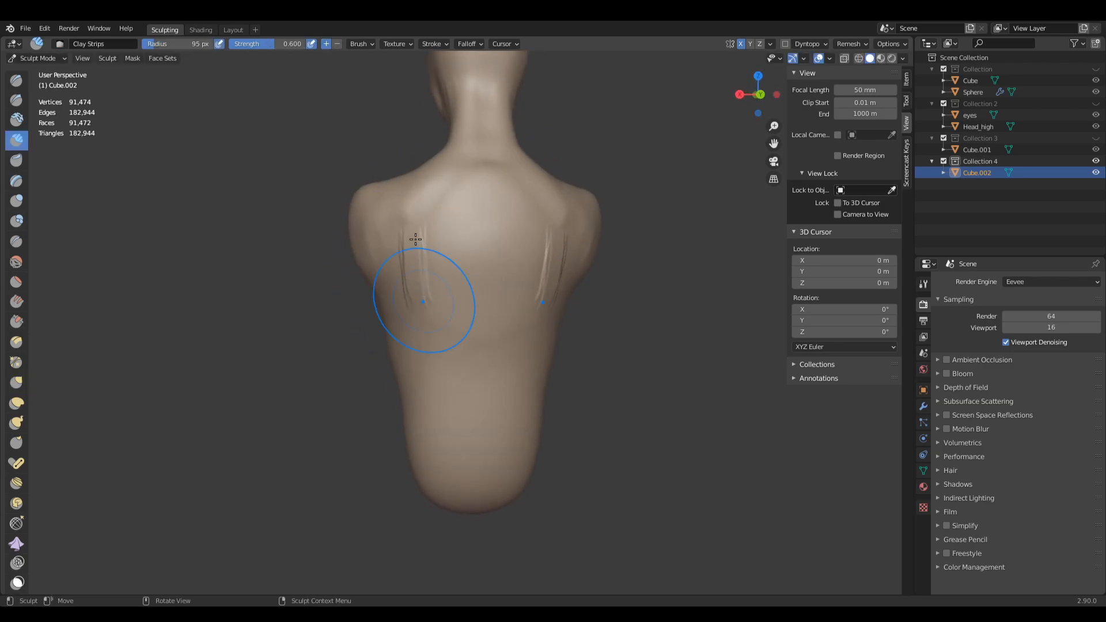
pyautogui.click(424, 288)
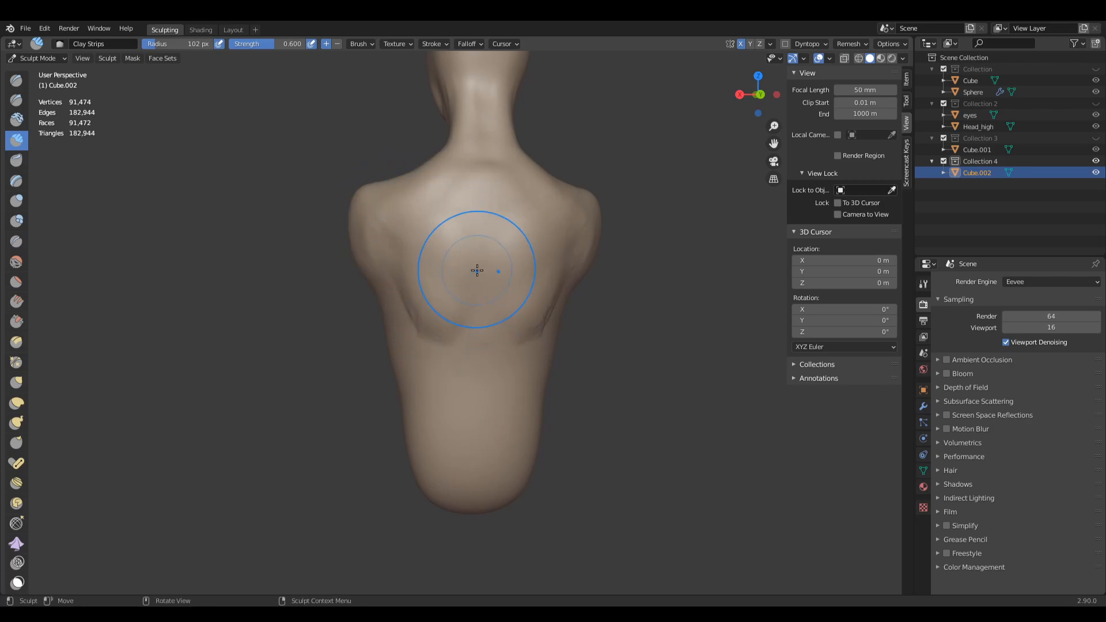
# Step: Define the lower edges of the shoulder blades and the back of the neck with the Draw Sharp brush at 107 px
pyautogui.click(452, 260)
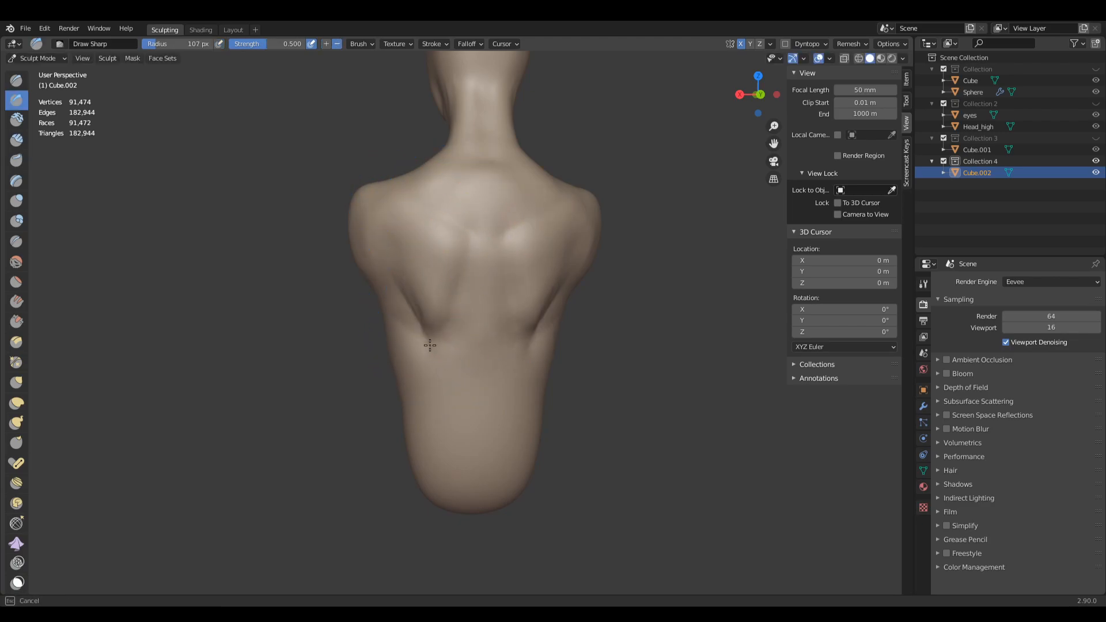
pyautogui.moveTo(425, 339); pyautogui.dragTo(442, 290, button='middle')
pyautogui.moveTo(438, 177)
pyautogui.mouseDown(button='middle')
pyautogui.moveTo(374, 152)
pyautogui.moveTo(448, 264)
pyautogui.moveTo(405, 254)
pyautogui.moveTo(372, 160)
pyautogui.mouseUp(button='middle')
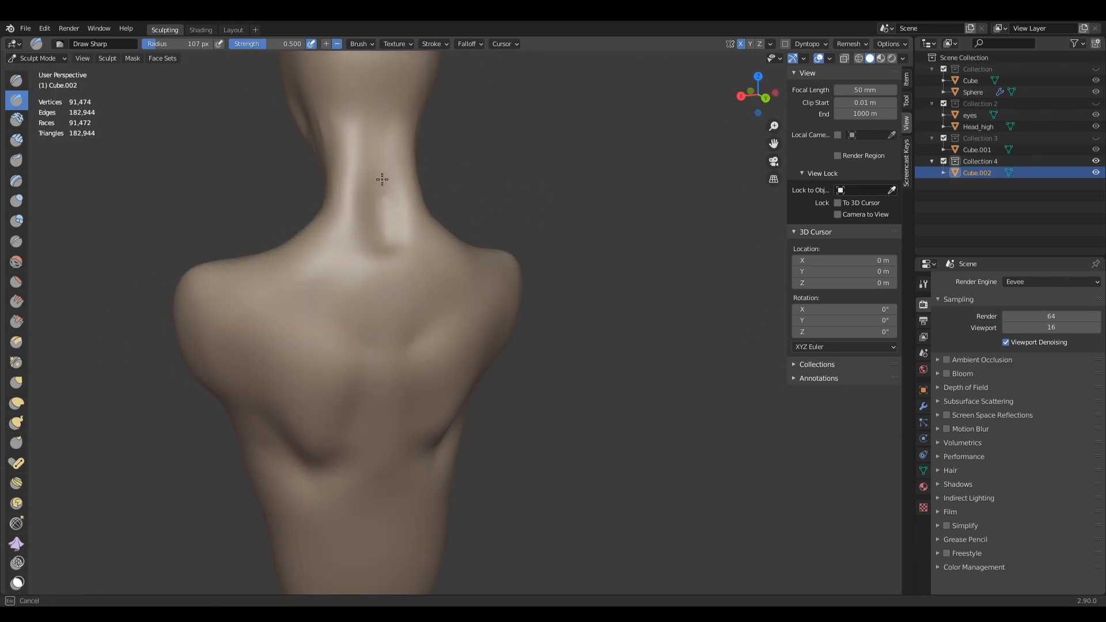
# Step: Reshape the upper back profile in the side view with the Grab brush at a 180 px radius
pyautogui.keyDown('alt'); pyautogui.moveTo(383, 228); pyautogui.dragTo(506, 225, button='middle'); pyautogui.keyUp('alt')
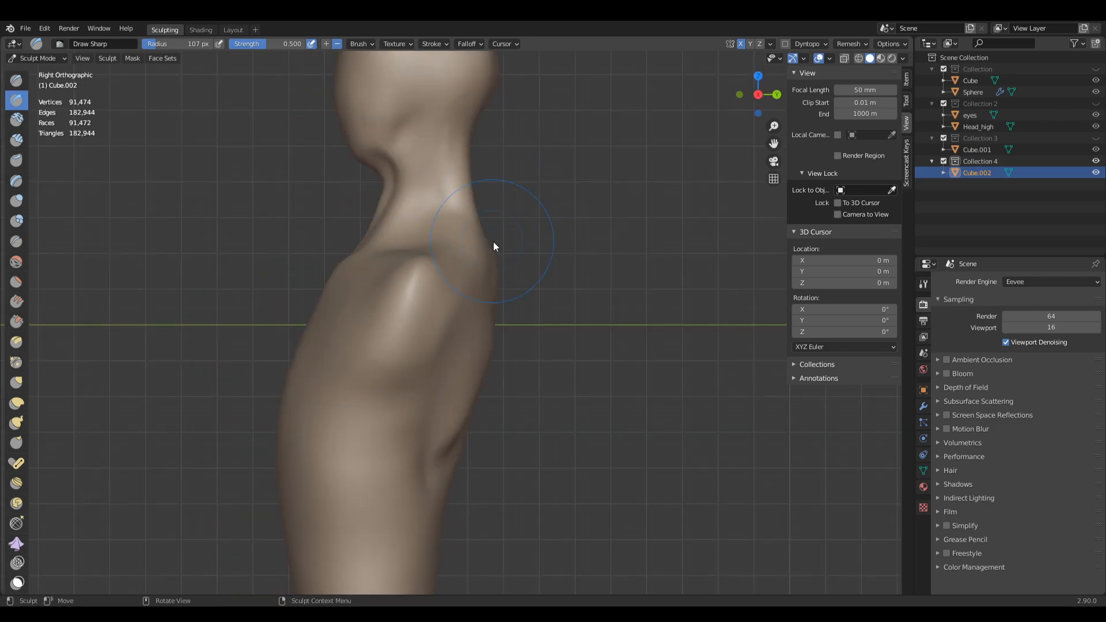
pyautogui.press('g')
pyautogui.moveTo(477, 240); pyautogui.dragTo(476, 241)
pyautogui.keyDown('shift'); pyautogui.moveTo(498, 324); pyautogui.dragTo(525, 179, button='middle'); pyautogui.keyUp('shift')
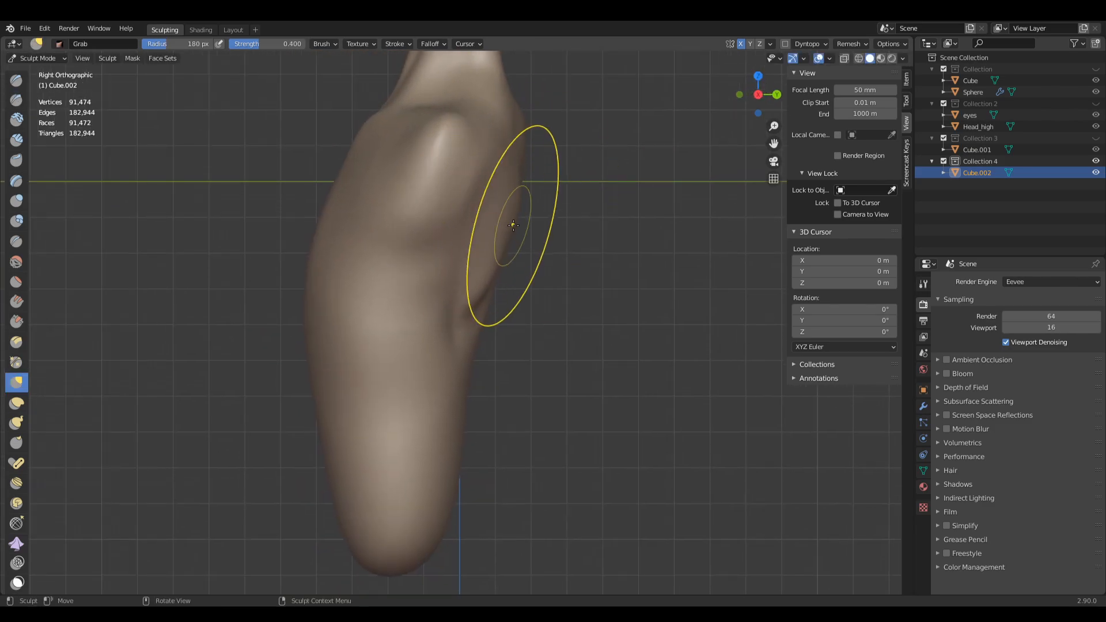
pyautogui.keyDown('shift'); pyautogui.moveTo(499, 355); pyautogui.dragTo(524, 173, button='middle'); pyautogui.keyUp('shift')
# Step: Pull the lower back end of the torso outward in the side view with the Grab brush at 190 px
pyautogui.press('f')
pyautogui.click(599, 324)
pyautogui.moveTo(481, 335)
pyautogui.mouseDown()
pyautogui.moveTo(518, 347)
pyautogui.moveTo(501, 346)
pyautogui.mouseUp()
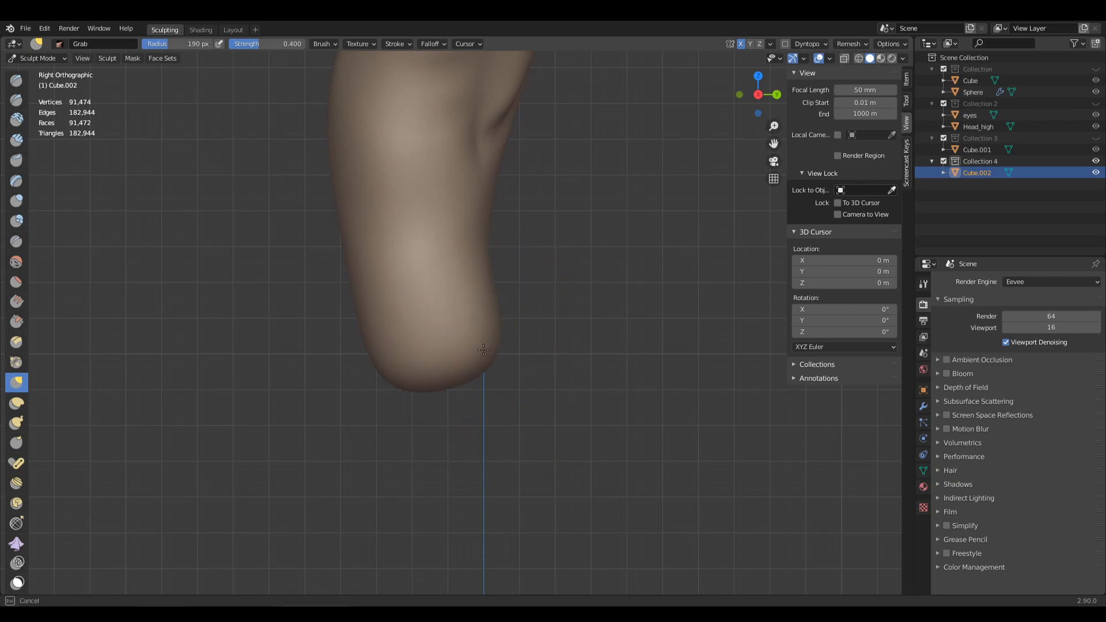
# Step: Widen the lower end of the torso at the hips with the Grab brush at a 225 px radius
pyautogui.moveTo(494, 346)
pyautogui.mouseDown(button='middle')
pyautogui.moveTo(465, 336)
pyautogui.moveTo(318, 435)
pyautogui.moveTo(266, 398)
pyautogui.mouseUp(button='middle')
pyautogui.press('f')
pyautogui.click(292, 413)
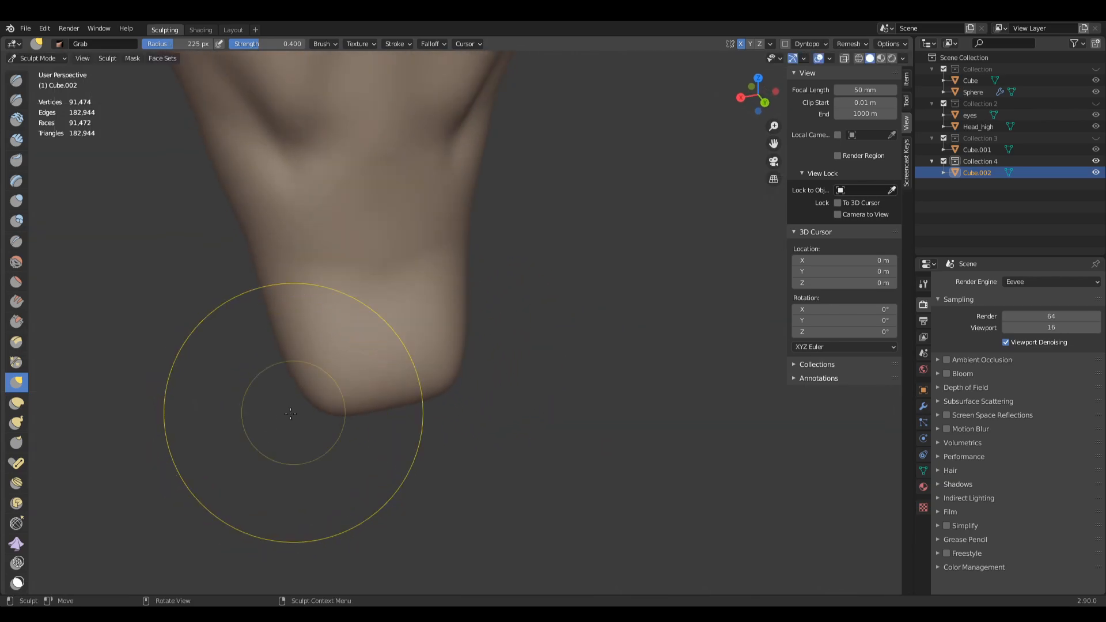
pyautogui.moveTo(357, 403); pyautogui.dragTo(291, 389, button='middle')
pyautogui.moveTo(301, 382); pyautogui.dragTo(278, 369)
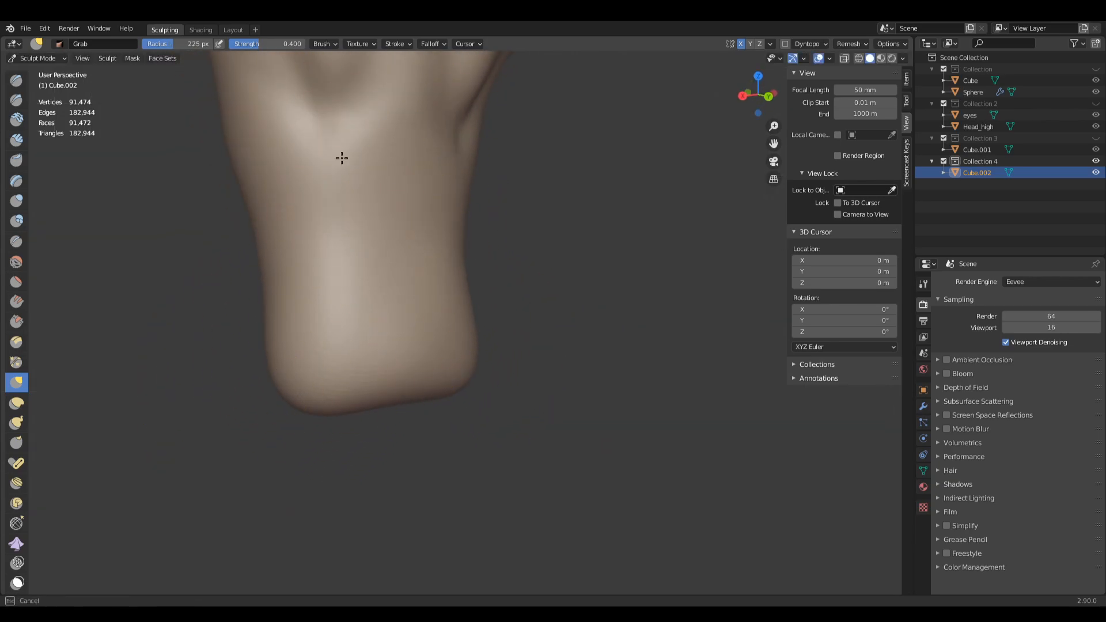
# Step: Carve a spine groove down the centre of the back from the neck to the hips with the Draw Sharp brush
pyautogui.scroll(-5, 405, 268)
pyautogui.press('KP_1')
pyautogui.press('ctrl+KP_1')
pyautogui.press('q')
pyautogui.click(391, 190)
pyautogui.keyDown('shift'); pyautogui.moveTo(409, 160); pyautogui.dragTo(428, 242, button='middle'); pyautogui.keyUp('shift')
pyautogui.press('q')
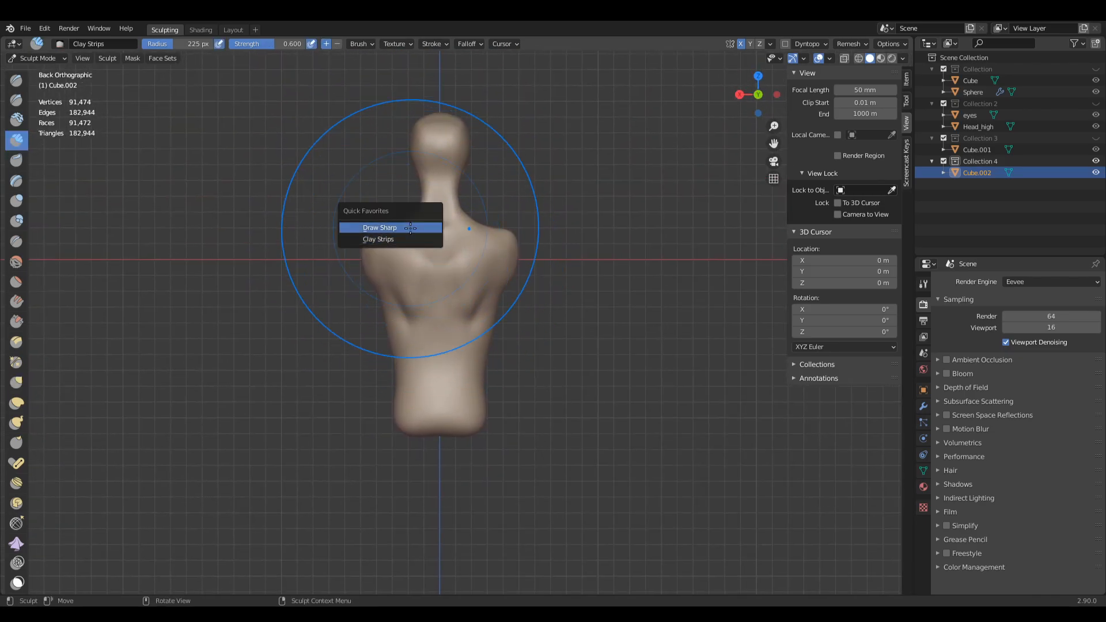
pyautogui.click(411, 229)
pyautogui.keyDown('ctrl'); pyautogui.moveTo(457, 321); pyautogui.dragTo(455, 203, button='middle'); pyautogui.keyUp('ctrl')
pyautogui.moveTo(431, 138); pyautogui.dragTo(427, 477)
# Step: Refine the lower spine groove with the Draw Sharp brush at 72 px and smooth it
pyautogui.moveTo(427, 477); pyautogui.dragTo(469, 333, button='middle')
pyautogui.press('f')
pyautogui.click(424, 472)
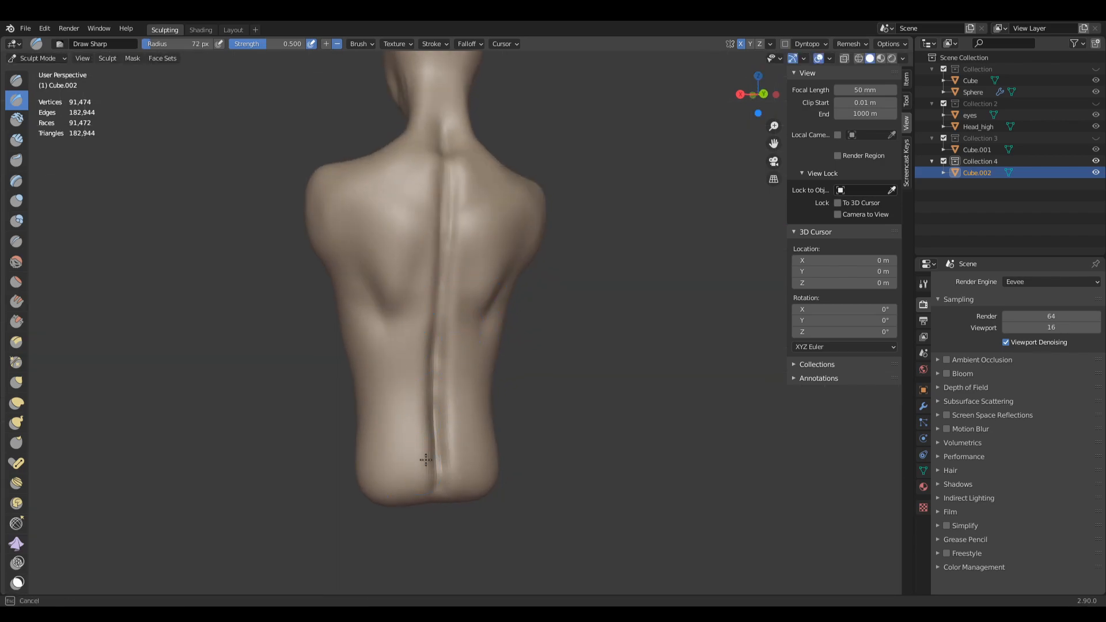
pyautogui.keyDown('shift'); pyautogui.moveTo(424, 471); pyautogui.dragTo(427, 402); pyautogui.keyUp('shift')
# Step: Add volume at the base of the back of the neck with the Clay Strips brush at a 60 px radius
pyautogui.moveTo(419, 220)
pyautogui.mouseDown(button='middle')
pyautogui.moveTo(469, 123)
pyautogui.moveTo(469, 247)
pyautogui.moveTo(446, 223)
pyautogui.mouseUp(button='middle')
pyautogui.press('c')
pyautogui.press('f')
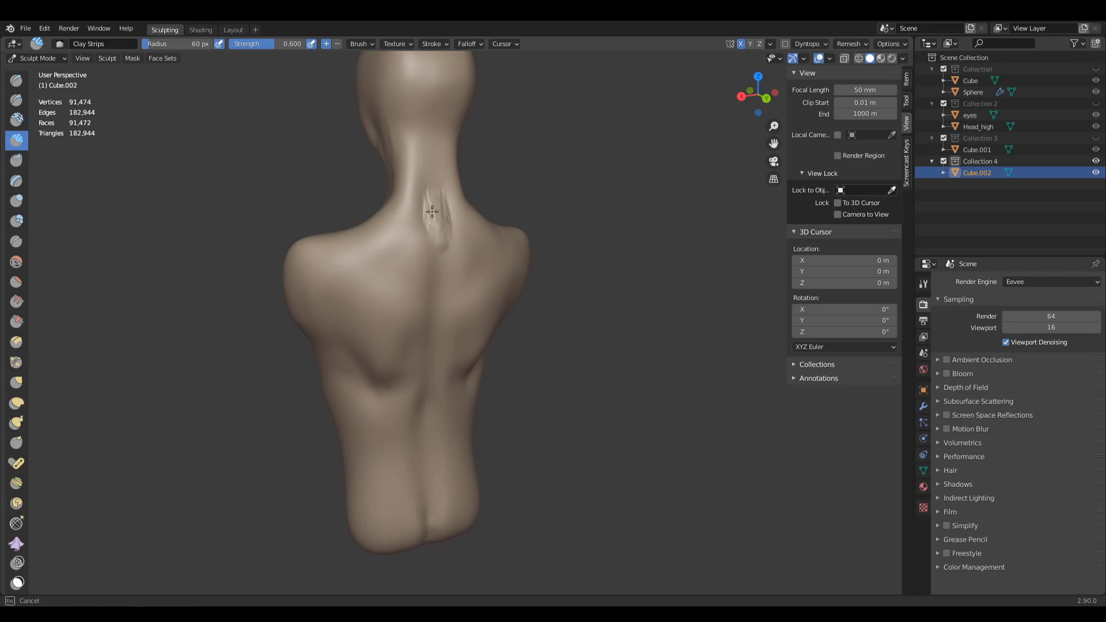
# Step: Adjust the neck and upper back profile in the side view with the Grab brush at 180 px
pyautogui.moveTo(425, 218); pyautogui.dragTo(502, 191, button='middle')
pyautogui.scroll(2, 502, 191)
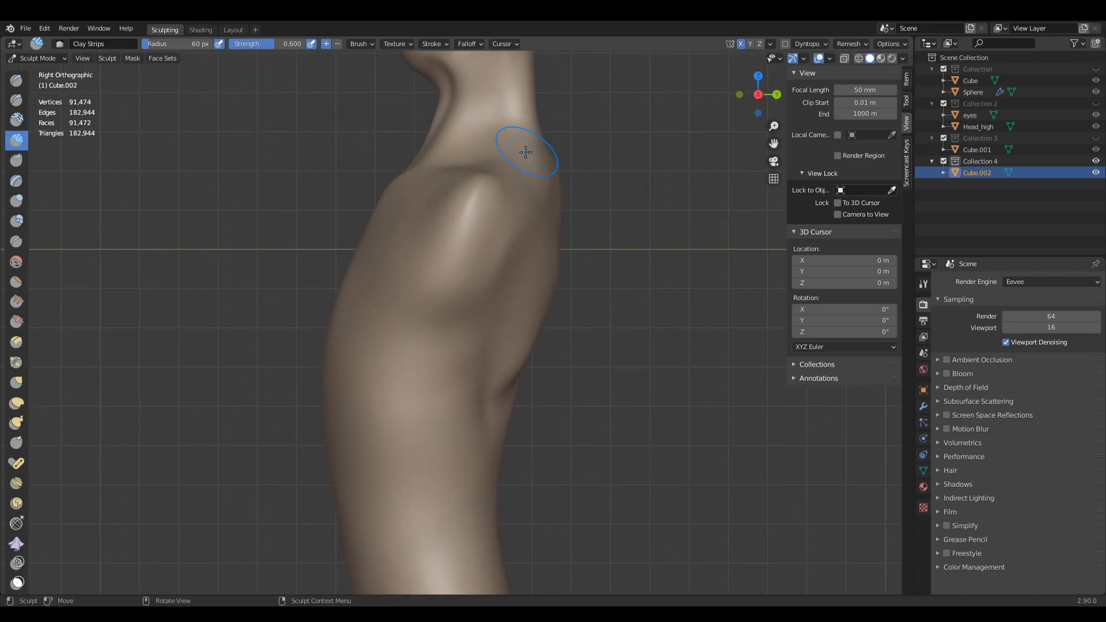
pyautogui.press('g')
pyautogui.press('f')
pyautogui.click(651, 127)
pyautogui.scroll(-2, 475, 255)
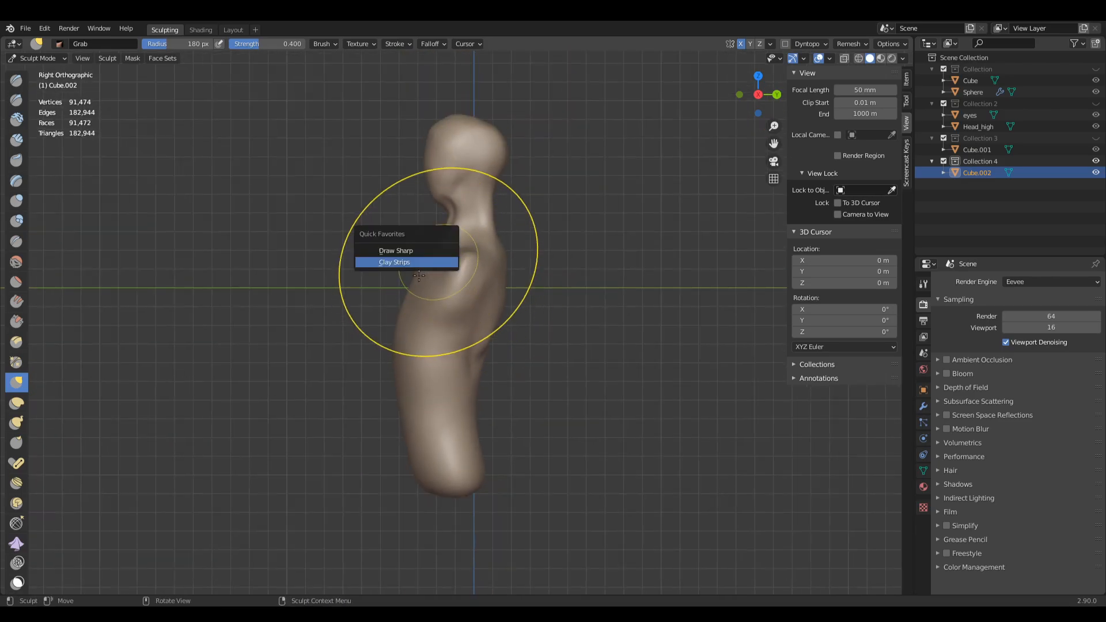
# Step: Adjust the proportions of the upper and lower torso with the Grab brush, starting at a 143 px radius
pyautogui.press('c')
pyautogui.scroll(3, 466, 284)
pyautogui.moveTo(474, 255)
pyautogui.mouseDown(button='middle')
pyautogui.moveTo(467, 285)
pyautogui.moveTo(420, 261)
pyautogui.moveTo(502, 269)
pyautogui.mouseUp(button='middle')
pyautogui.press('g')
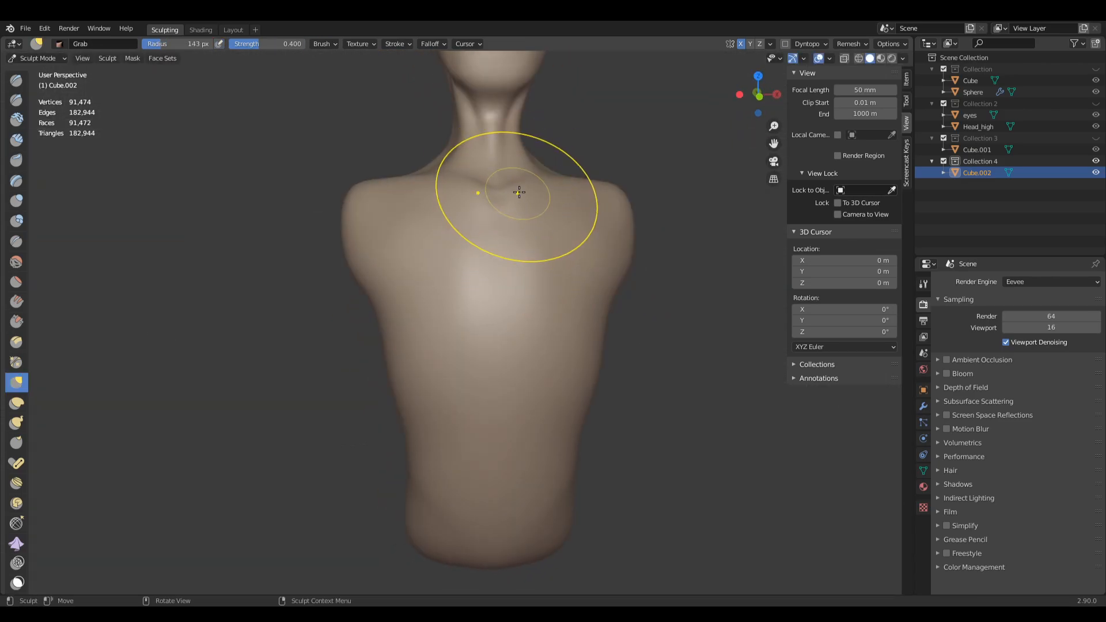
pyautogui.moveTo(573, 193)
pyautogui.mouseDown(button='middle')
pyautogui.moveTo(539, 209)
pyautogui.moveTo(558, 271)
pyautogui.moveTo(539, 314)
pyautogui.moveTo(470, 148)
pyautogui.moveTo(470, 160)
pyautogui.mouseUp(button='middle')
pyautogui.keyDown('ctrl'); pyautogui.moveTo(479, 329); pyautogui.dragTo(481, 355, button='middle'); pyautogui.keyUp('ctrl')
pyautogui.press('f')
pyautogui.click(565, 364)
pyautogui.moveTo(483, 335); pyautogui.dragTo(481, 341)
pyautogui.moveTo(482, 369); pyautogui.dragTo(484, 254, button='middle')
# Step: Build up the chest muscles below the collarbones with the Clay Strips brush at an 87 px radius
pyautogui.press('q')
pyautogui.click(418, 301)
pyautogui.press('f')
pyautogui.click(403, 295)
pyautogui.moveTo(403, 296); pyautogui.dragTo(402, 293, button='middle')
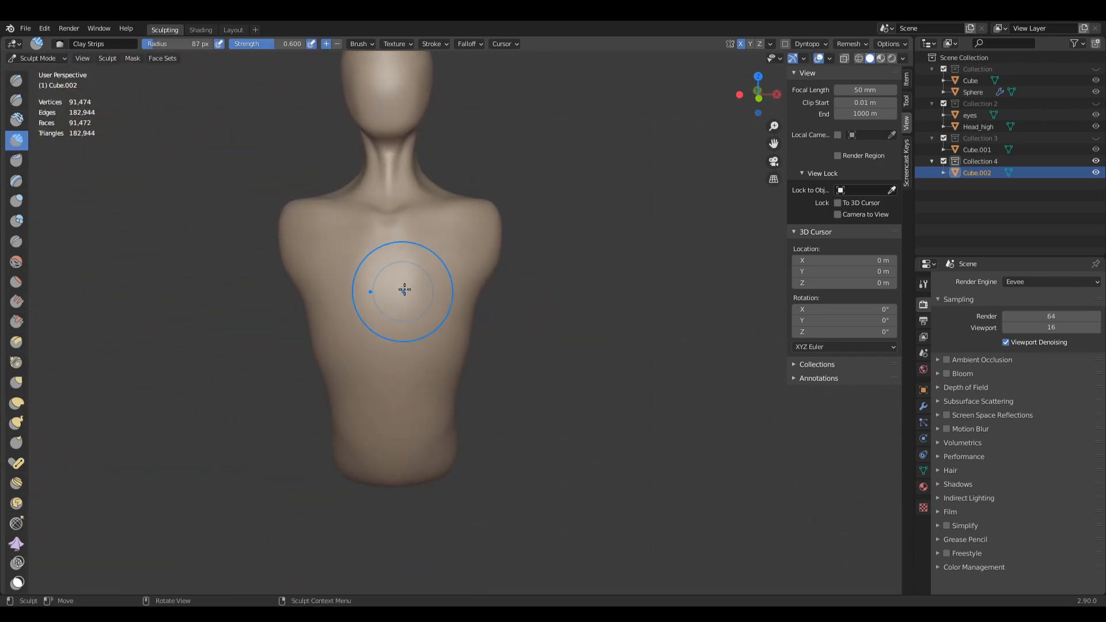
pyautogui.moveTo(400, 235); pyautogui.dragTo(412, 240)
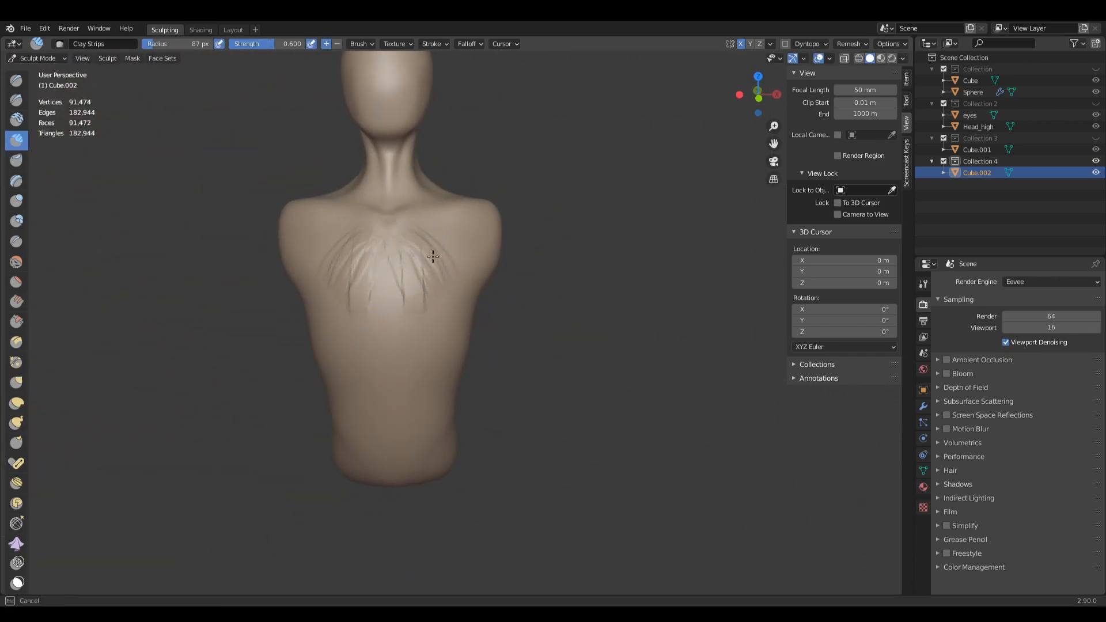
pyautogui.moveTo(448, 281)
pyautogui.mouseDown()
pyautogui.moveTo(441, 297)
pyautogui.moveTo(405, 261)
pyautogui.moveTo(425, 289)
pyautogui.mouseUp()
pyautogui.moveTo(425, 290)
pyautogui.mouseDown(button='middle')
pyautogui.moveTo(403, 267)
pyautogui.moveTo(457, 236)
pyautogui.mouseUp(button='middle')
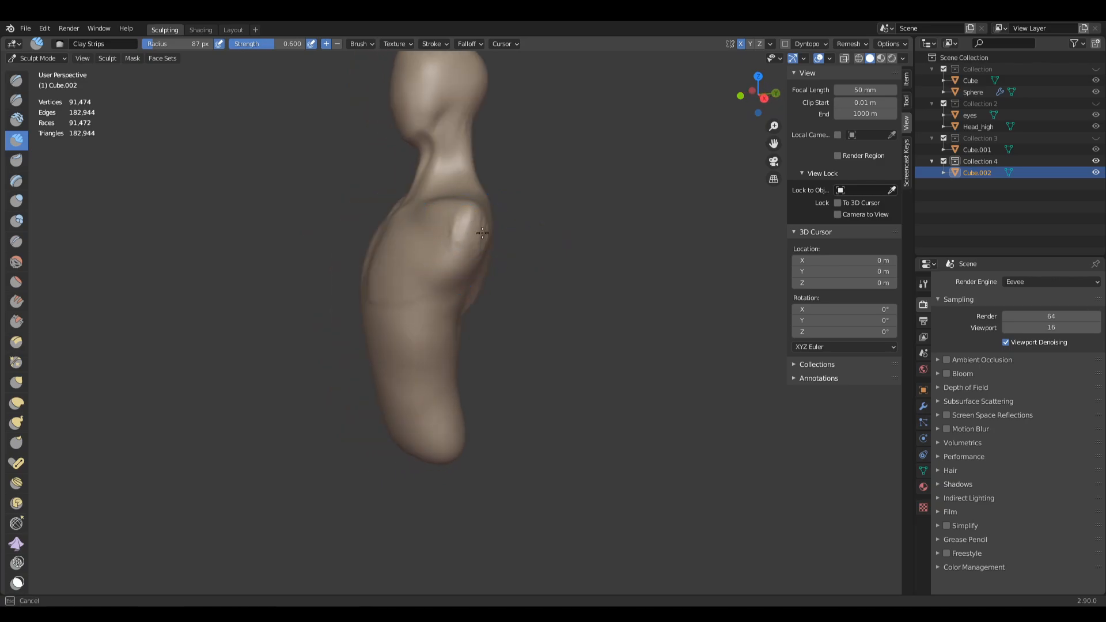
# Step: Build up volume on the outer ends of the shoulders with the Clay Strips brush at a 67 px radius
pyautogui.press('f')
pyautogui.moveTo(448, 227); pyautogui.dragTo(450, 251)
pyautogui.click(458, 233)
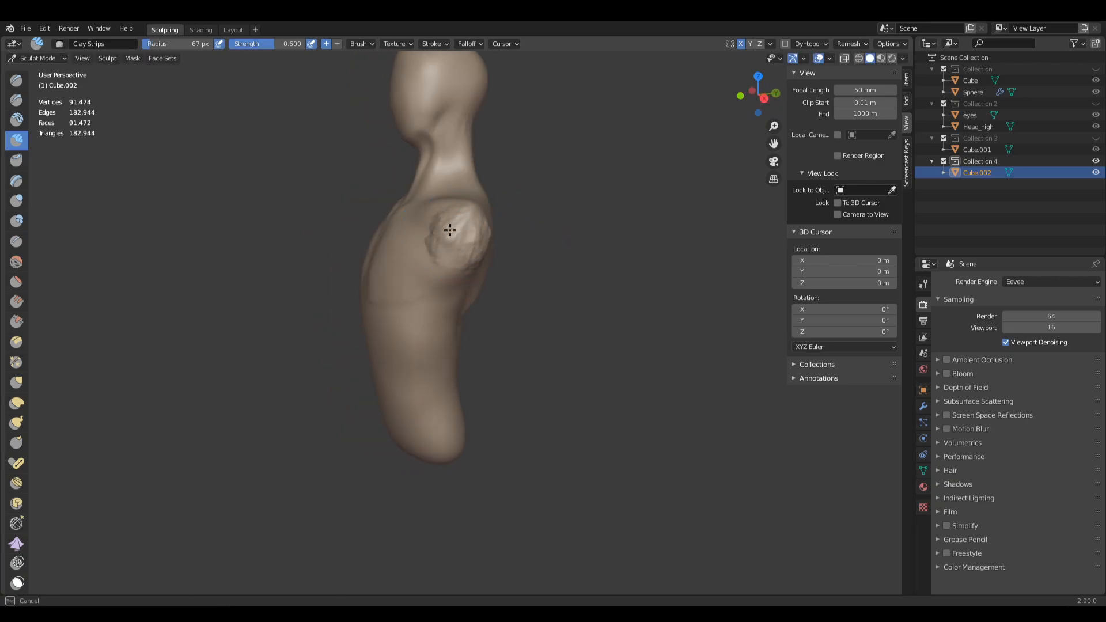
pyautogui.press('KP_1')
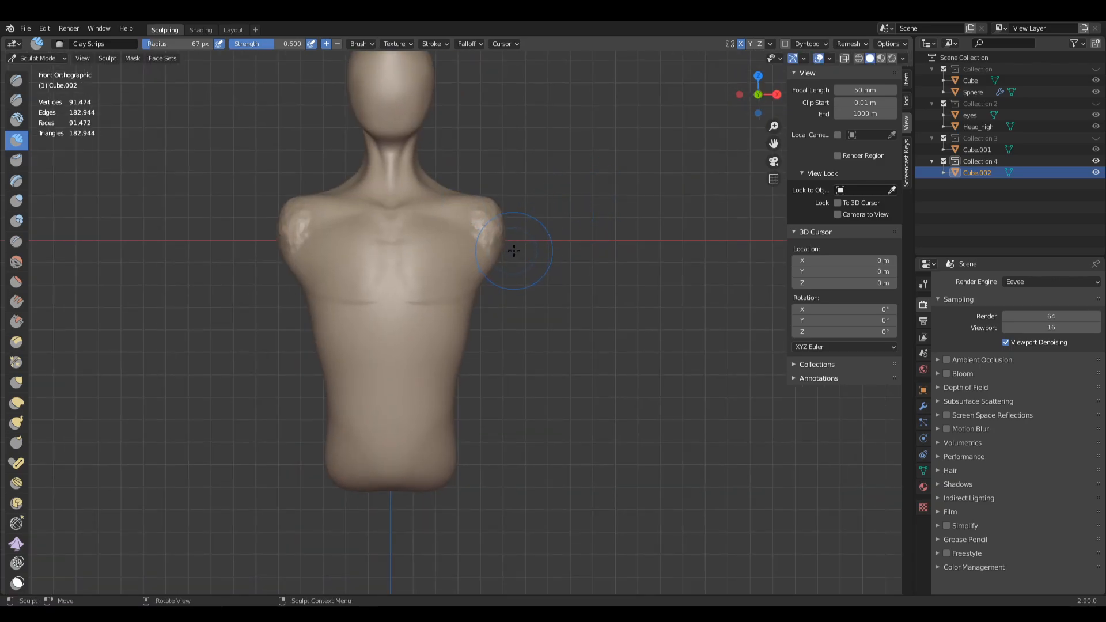
pyautogui.hotkey('shift', 'a')
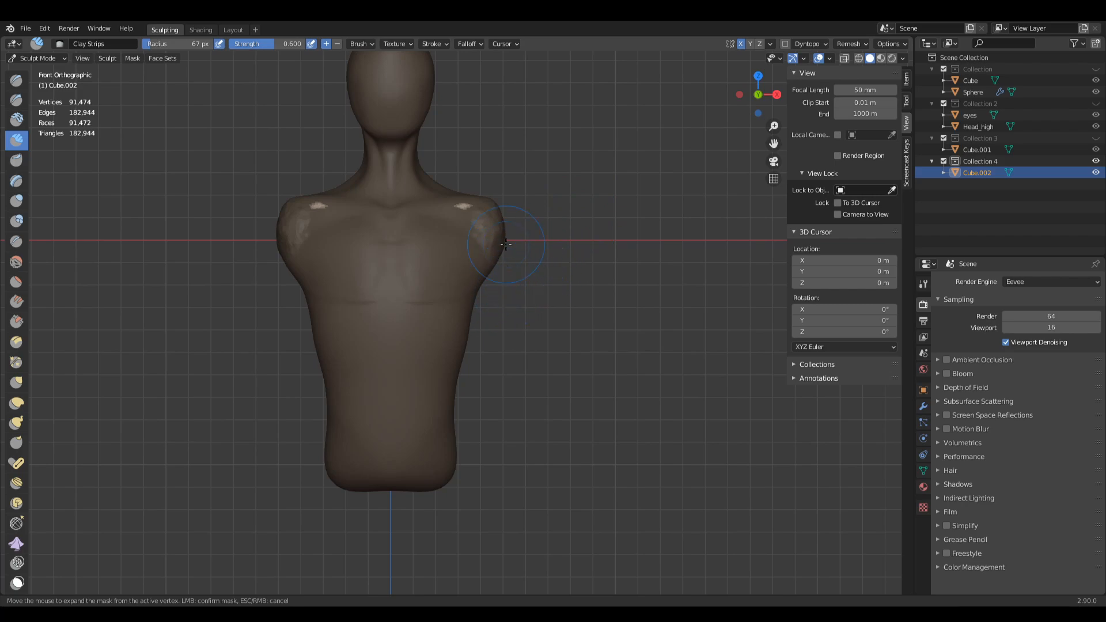
pyautogui.click(511, 277)
pyautogui.press('a')
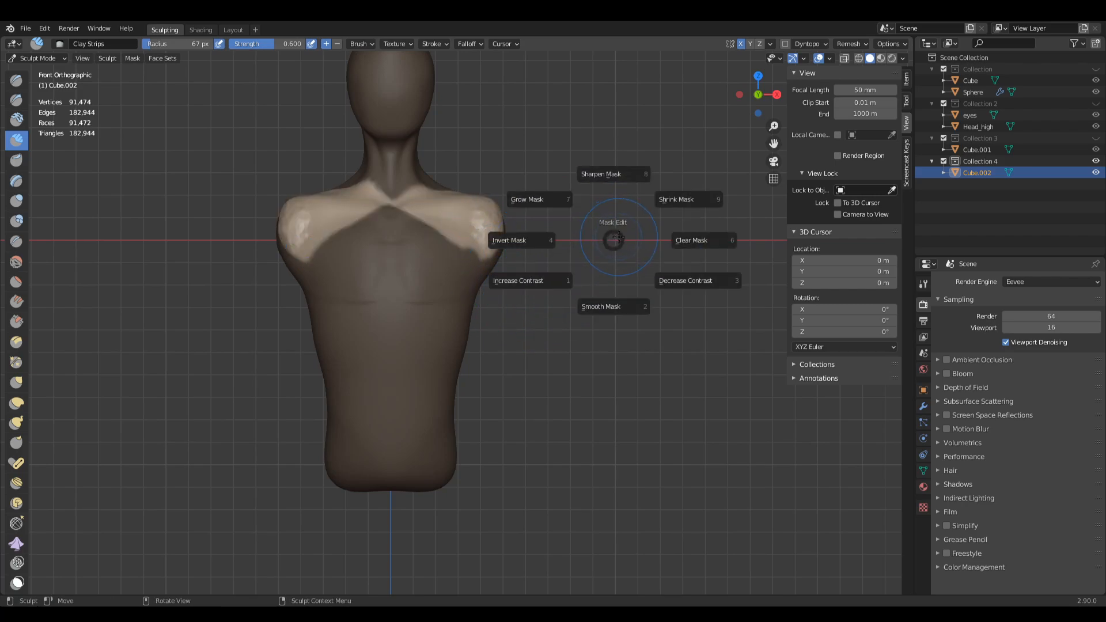
pyautogui.click(712, 241)
# Step: Lasso-mask the shoulder ends in the front view and invert the mask so only they stay editable
pyautogui.hotkey('shift', 'a')
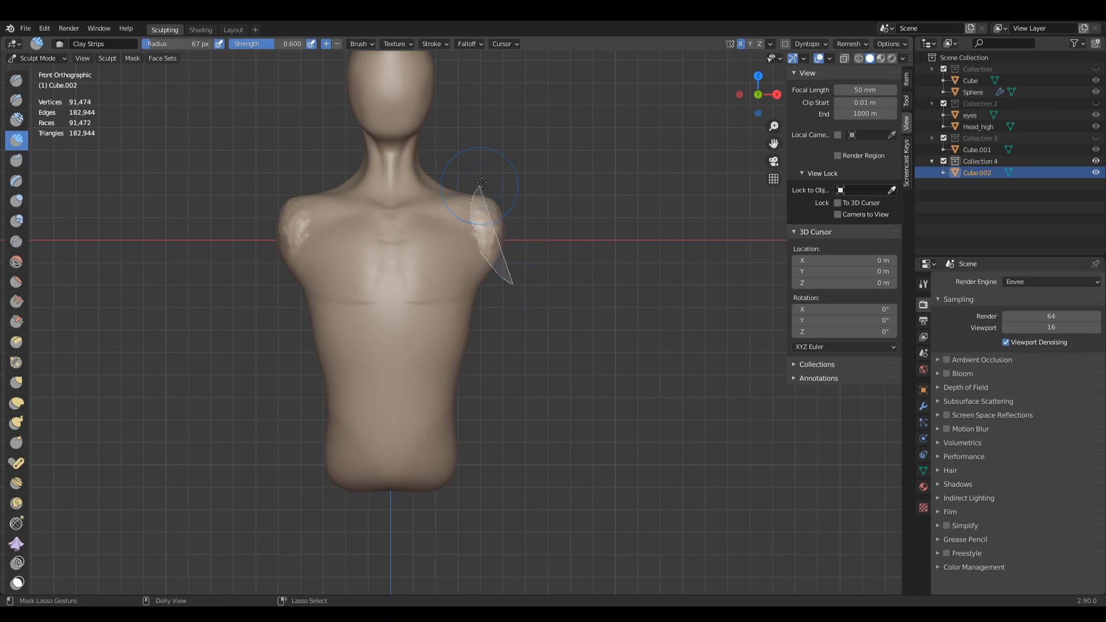
pyautogui.click(603, 252)
pyautogui.hotkey('ctrl', 'i')
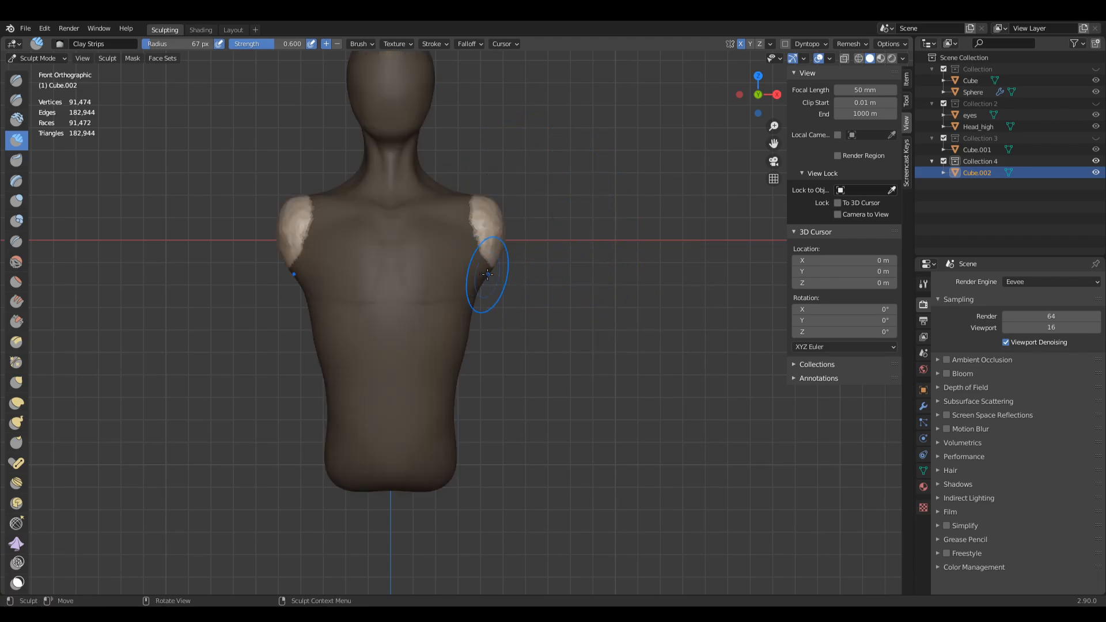
pyautogui.press('g')
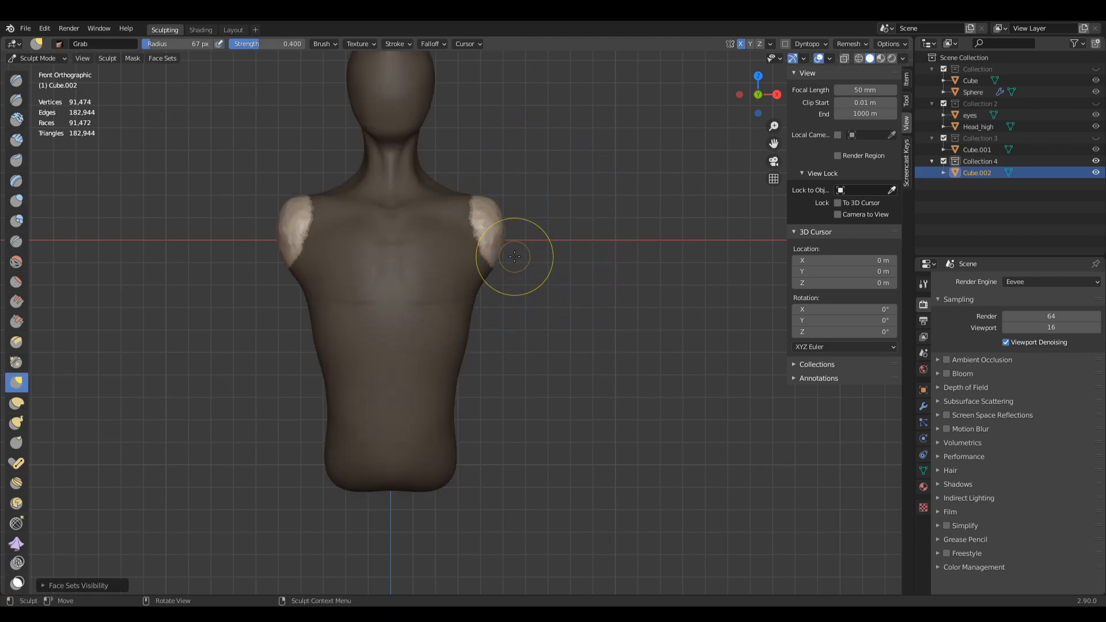
pyautogui.moveTo(487, 245); pyautogui.dragTo(574, 444)
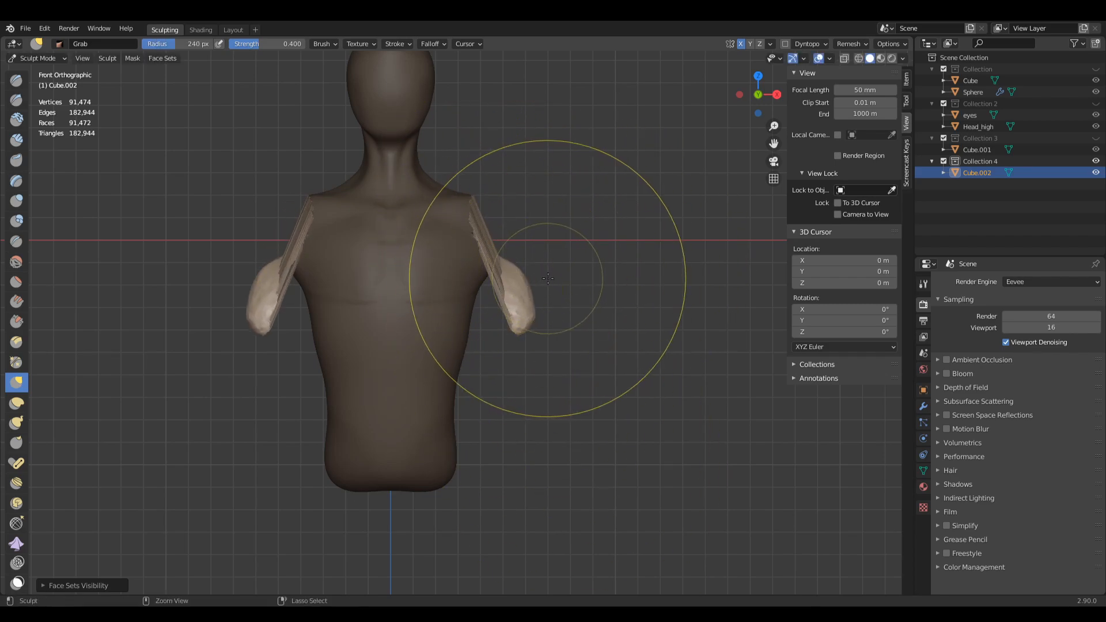
pyautogui.hotkey('ctrl', 'z')
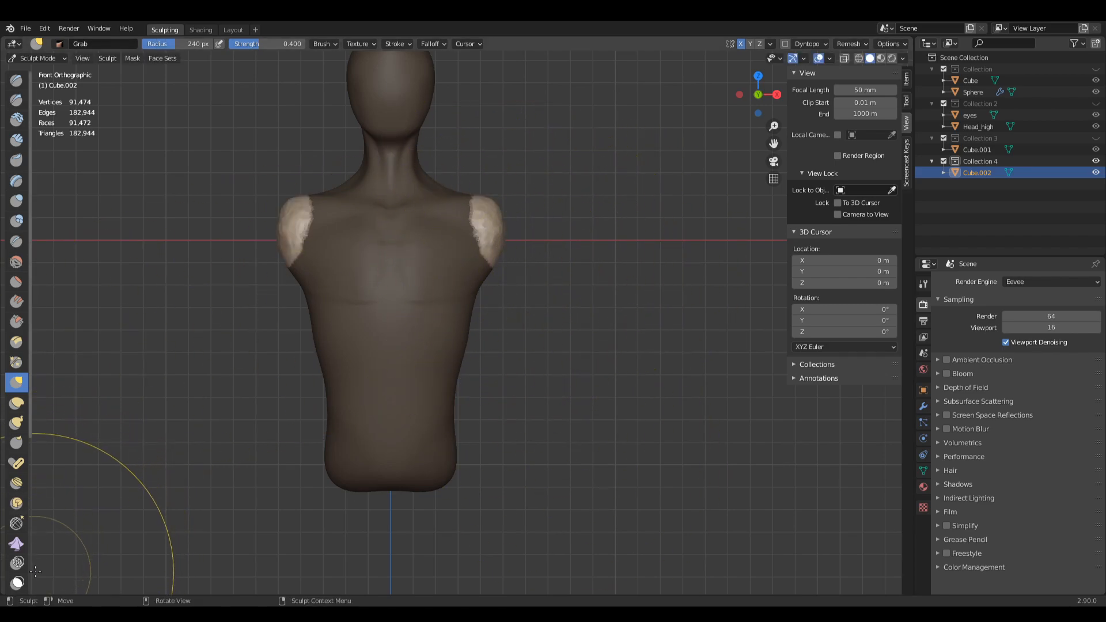
# Step: Pull the unmasked shoulder ends down and outward with the Move tool to form long arm stubs beside the torso
pyautogui.moveTo(31, 423); pyautogui.dragTo(55, 420)
pyautogui.click(38, 436)
pyautogui.click(16, 415)
pyautogui.moveTo(469, 194); pyautogui.dragTo(565, 392)
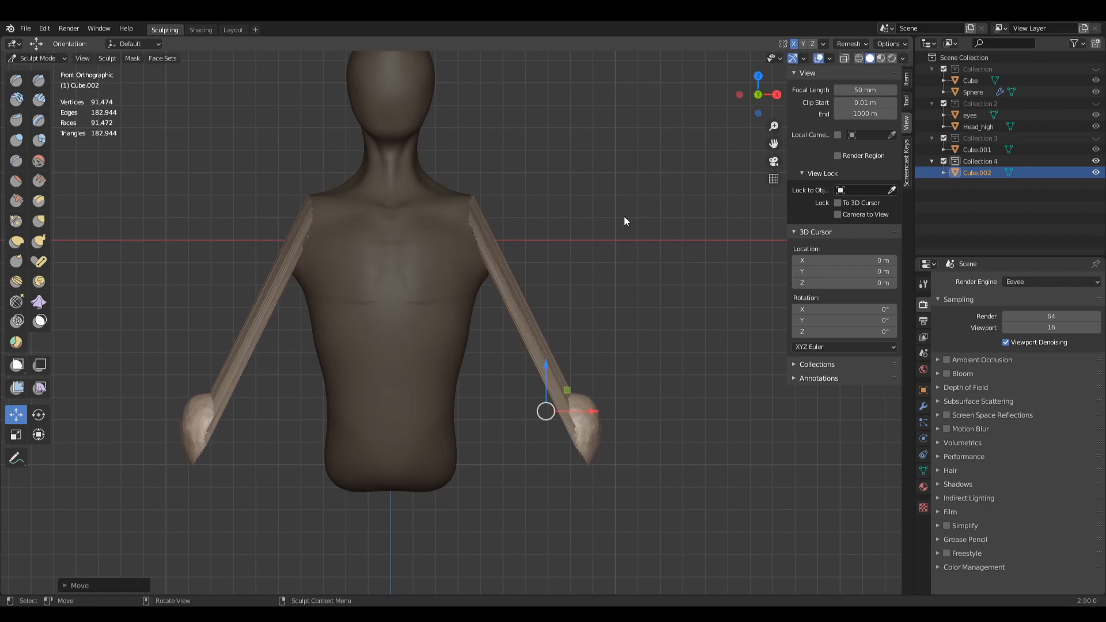
# Step: Clear the mask and voxel-remesh the body to rebuild the stretched arm geometry
pyautogui.hotkey('alt', 'a')
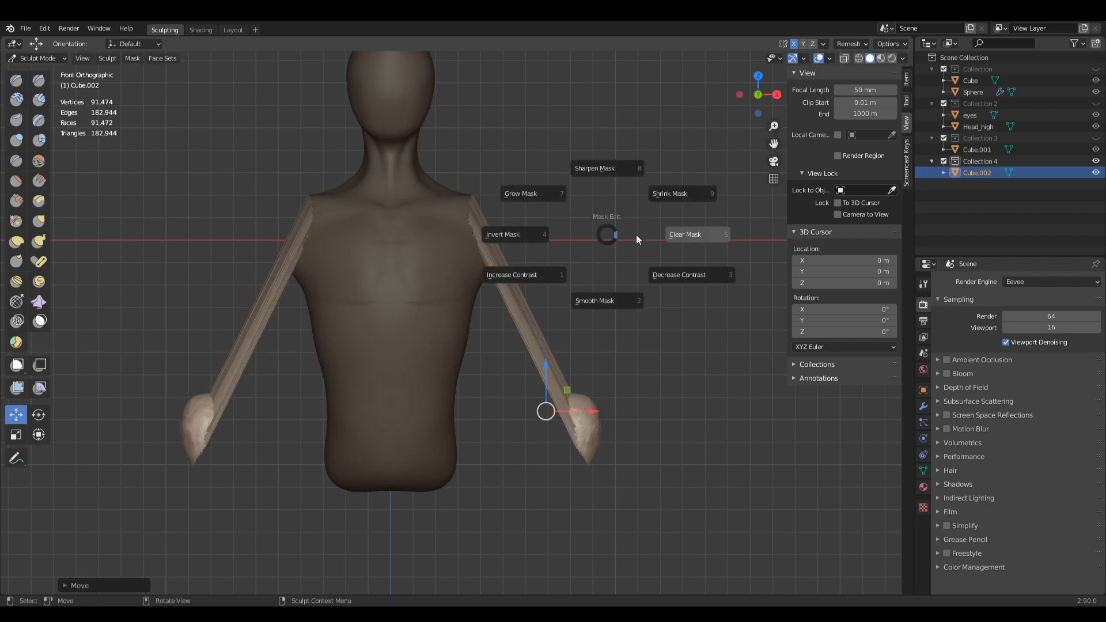
pyautogui.click(627, 270)
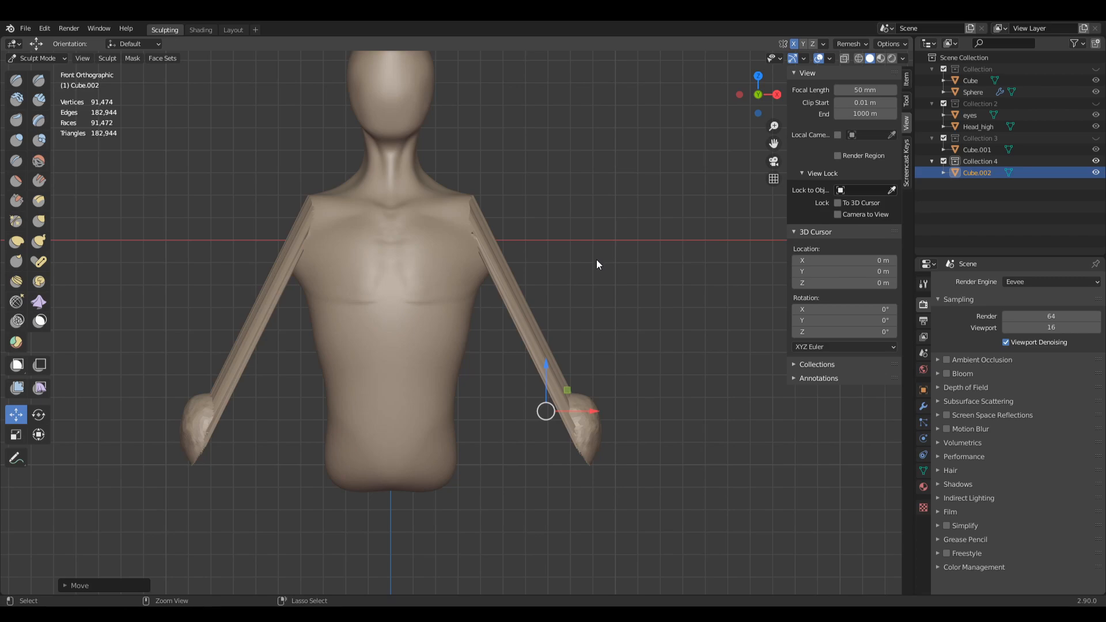
pyautogui.hotkey('ctrl', 'r')
pyautogui.moveTo(612, 262); pyautogui.dragTo(586, 275, button='middle')
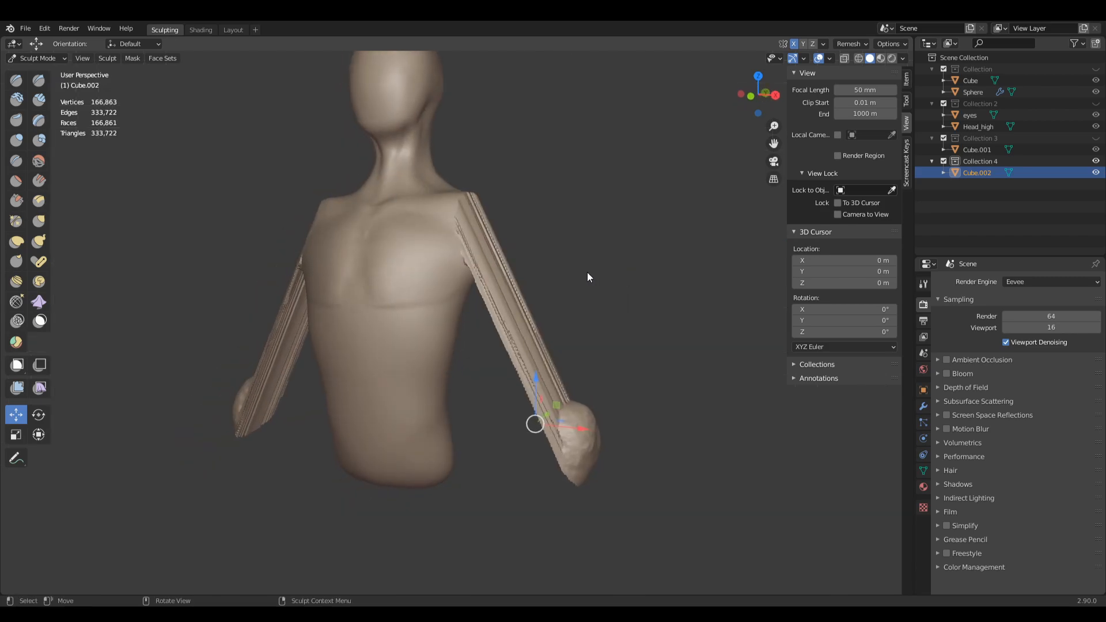
# Step: Thicken the stretched arms with the Inflate/Deflate brush at a 181 px radius, then remesh and smooth them
pyautogui.press('i')
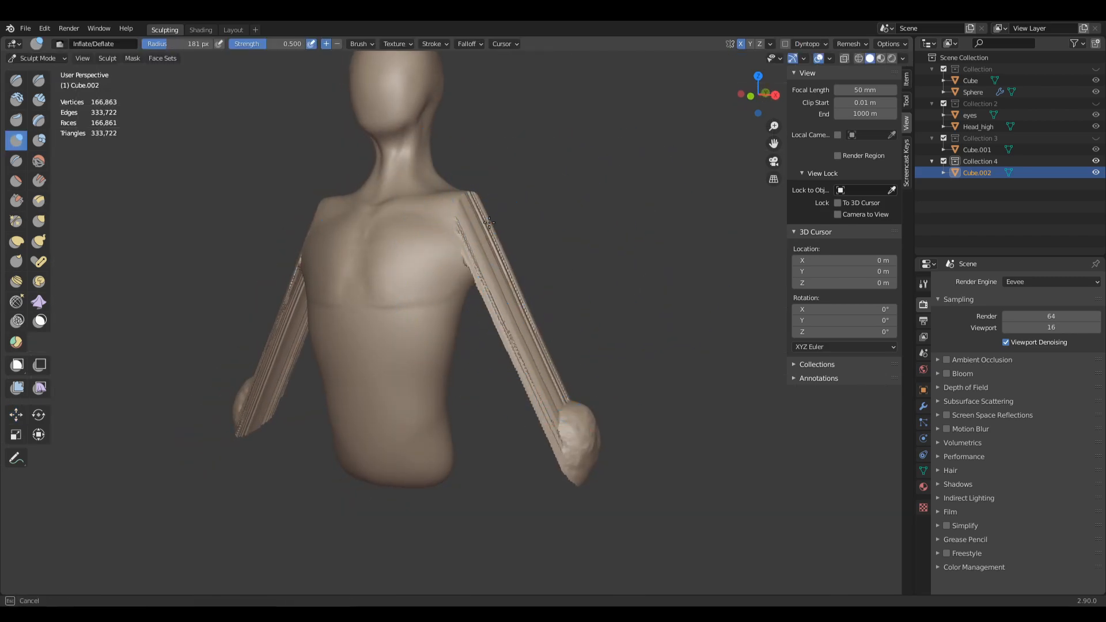
pyautogui.moveTo(489, 219); pyautogui.dragTo(579, 443)
pyautogui.moveTo(611, 357); pyautogui.dragTo(638, 310, button='middle')
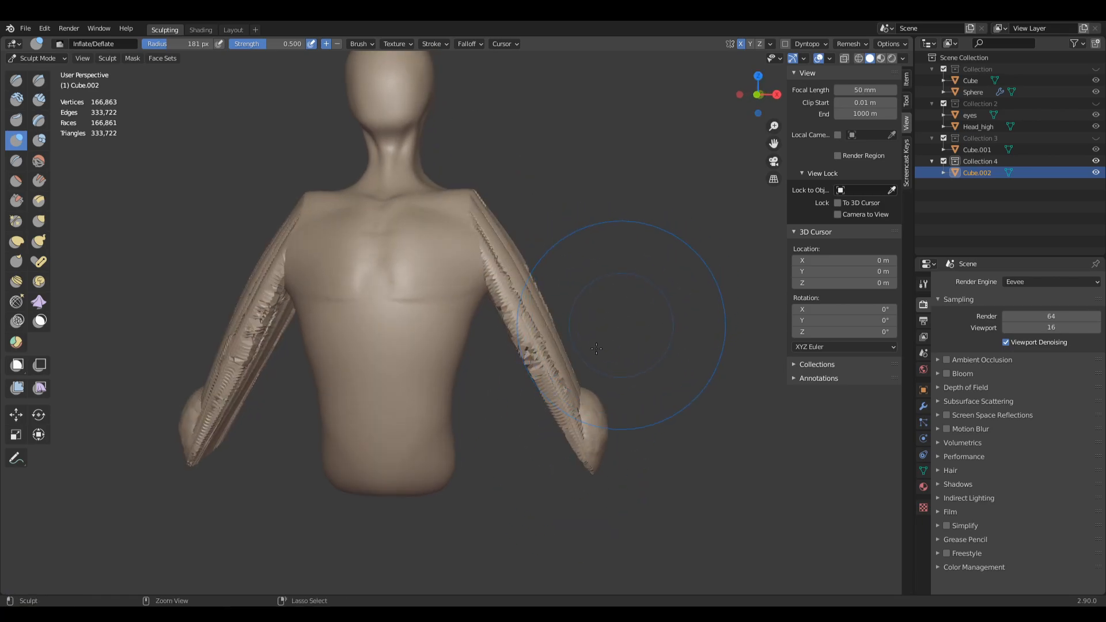
pyautogui.keyDown('shift'); pyautogui.moveTo(585, 358); pyautogui.dragTo(548, 378); pyautogui.keyUp('shift')
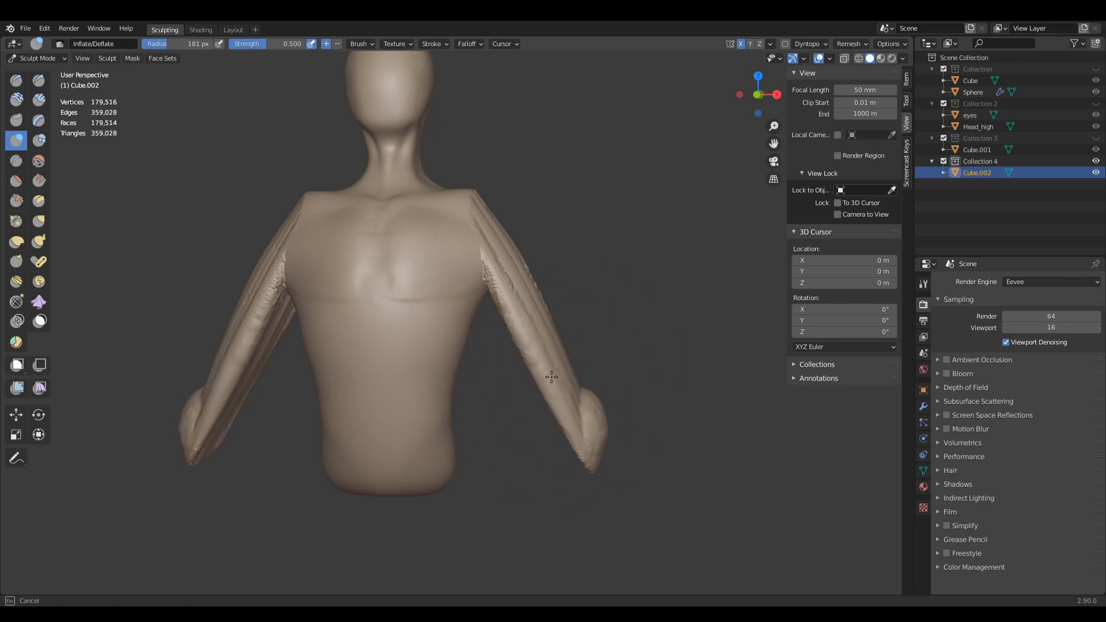
pyautogui.moveTo(579, 444)
pyautogui.keyDown('shift'); pyautogui.mouseDown()
pyautogui.moveTo(520, 263)
pyautogui.moveTo(589, 436)
pyautogui.moveTo(585, 427)
pyautogui.mouseUp(); pyautogui.keyUp('shift')
# Step: Reshape the armpits and the sides of the chest in the front view with the Grab brush at about 216 px
pyautogui.press('KP_1')
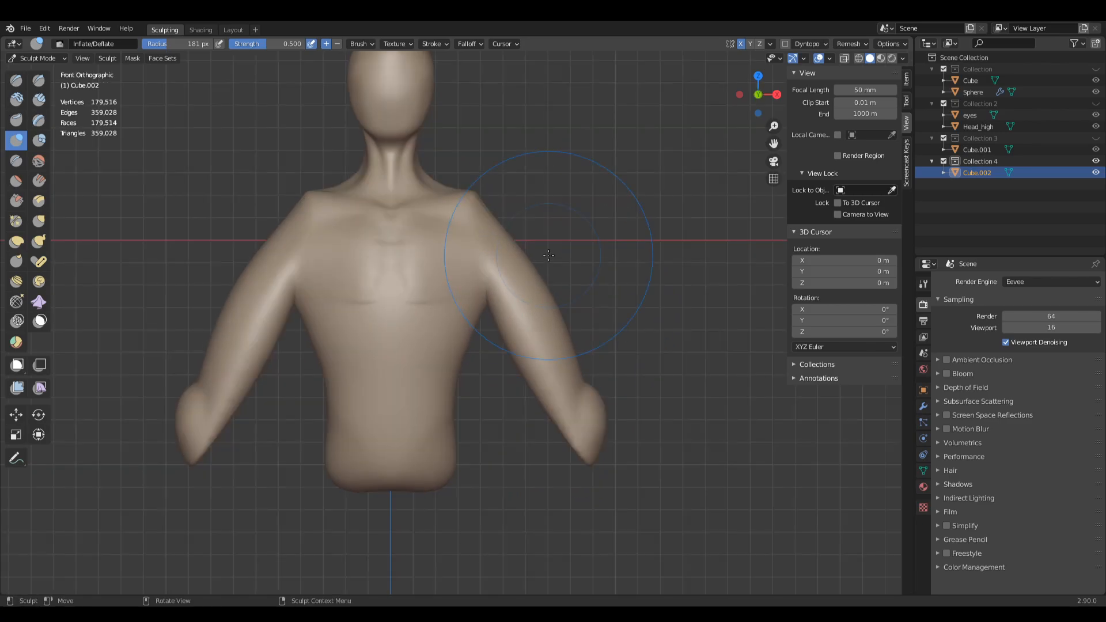
pyautogui.press('g')
pyautogui.moveTo(487, 282); pyautogui.dragTo(462, 272)
pyautogui.press('f')
pyautogui.click(486, 280)
pyautogui.press('f')
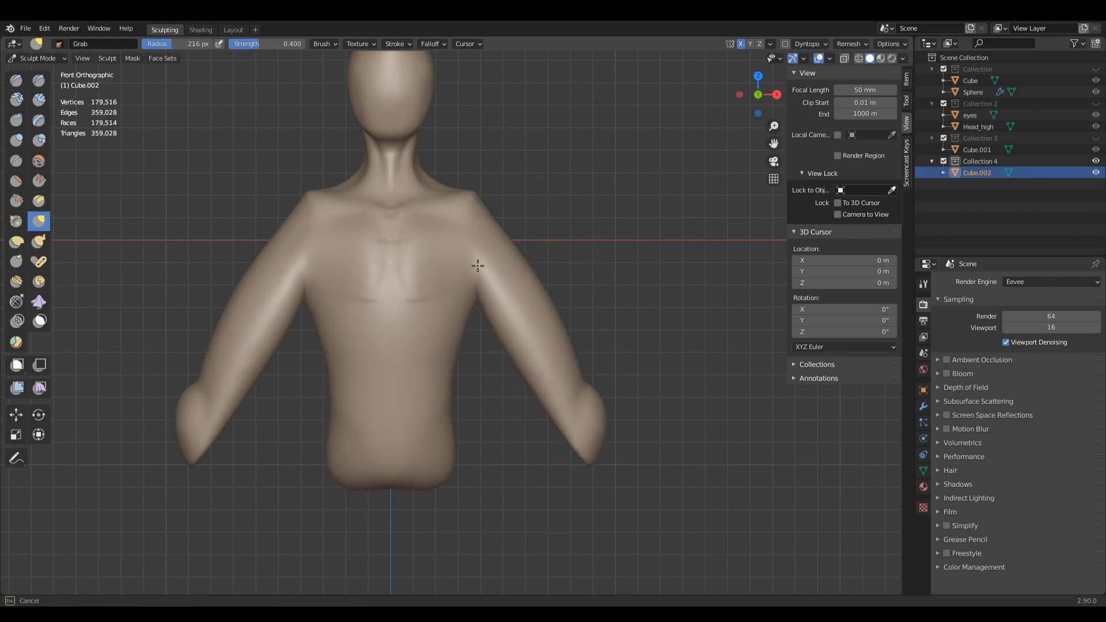
pyautogui.click(479, 268)
# Step: Refine the contours of the upper arms in the front view with the Grab brush at a 109 px radius
pyautogui.press('f')
pyautogui.click(477, 350)
pyautogui.moveTo(523, 361); pyautogui.dragTo(531, 350)
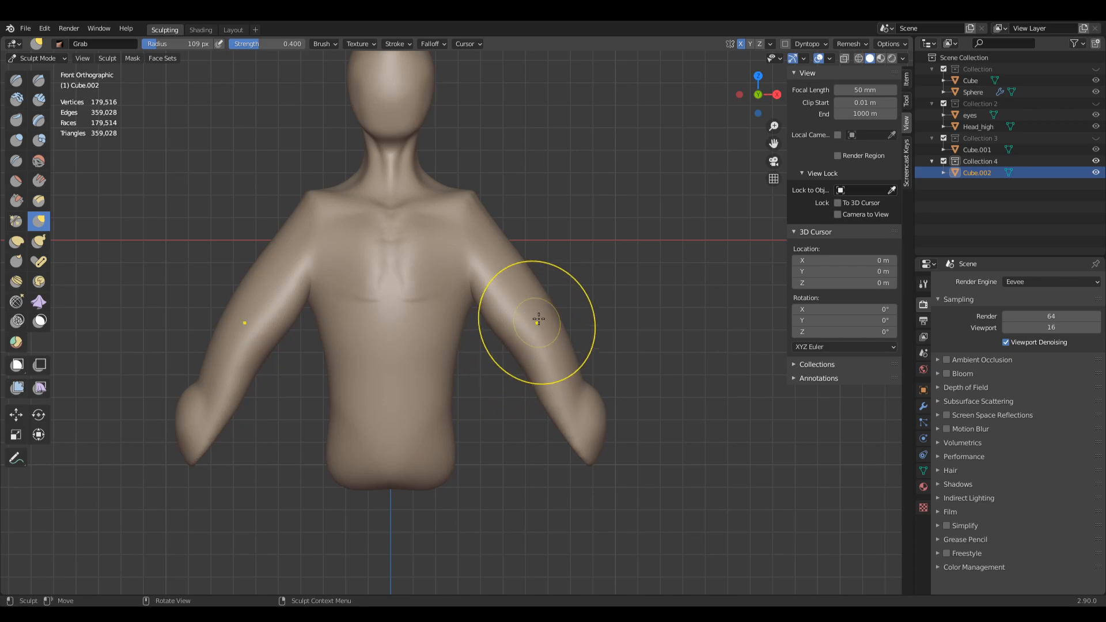
pyautogui.moveTo(543, 297); pyautogui.dragTo(533, 305)
# Step: Slim the arms in the side view with the Grab brush at a 149 px radius
pyautogui.moveTo(564, 331); pyautogui.dragTo(415, 370, button='middle')
pyautogui.press('f')
pyautogui.click(414, 370)
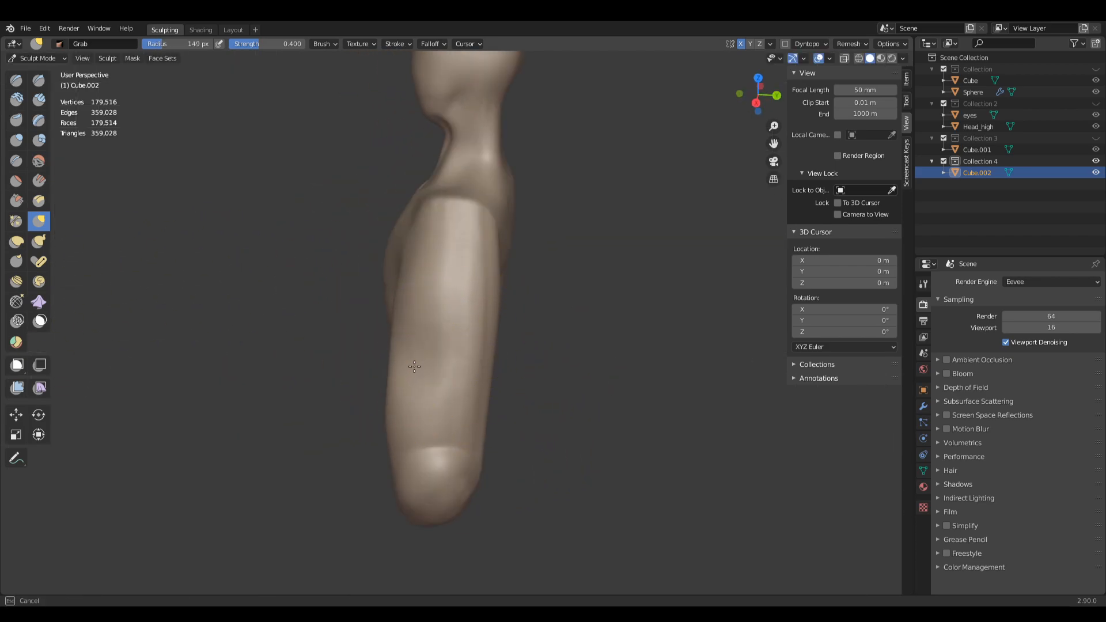
pyautogui.moveTo(410, 421); pyautogui.dragTo(434, 426)
pyautogui.moveTo(496, 349); pyautogui.dragTo(484, 358)
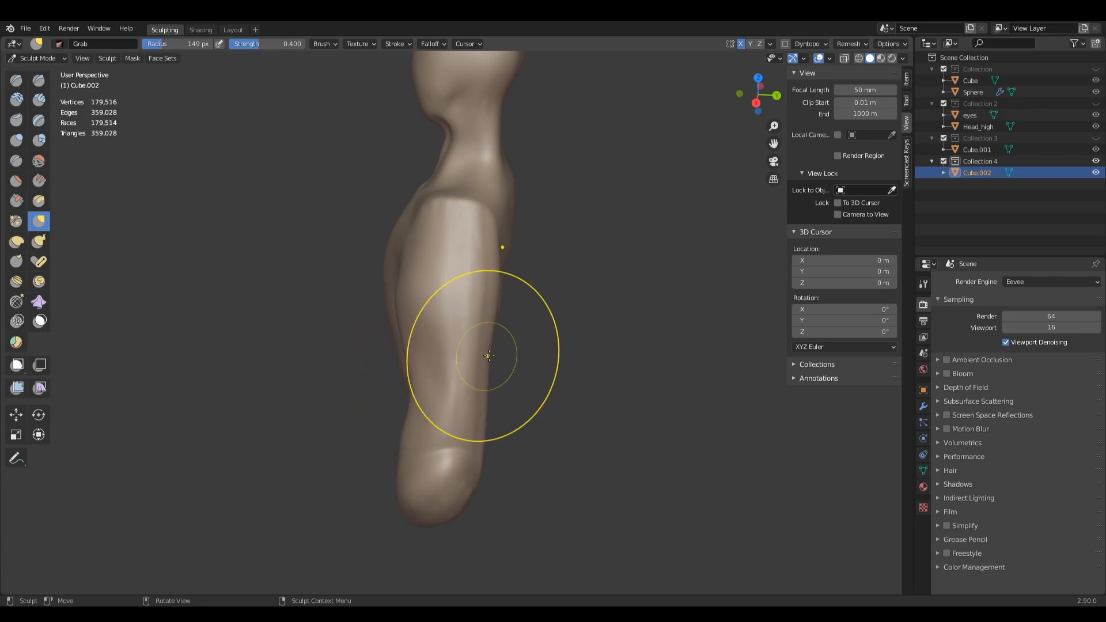
pyautogui.moveTo(401, 301); pyautogui.dragTo(408, 304)
# Step: Refine the shoulder and arm shapes from the side and front with the Grab brush, starting at about 116 px
pyautogui.moveTo(408, 303); pyautogui.dragTo(460, 223, button='middle')
pyautogui.press('f')
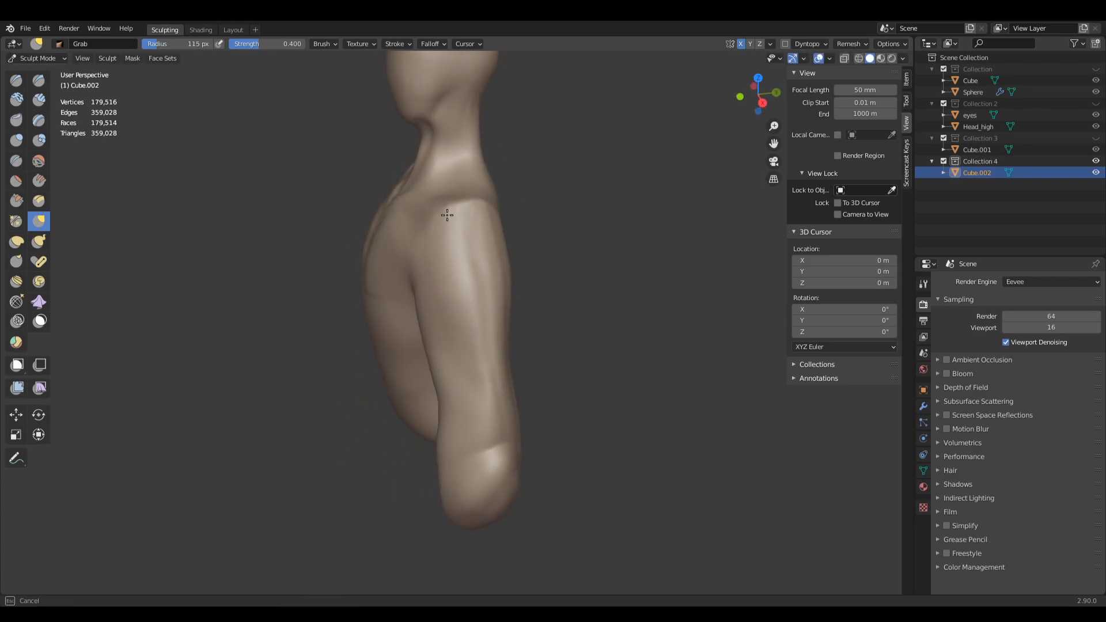
pyautogui.click(464, 412)
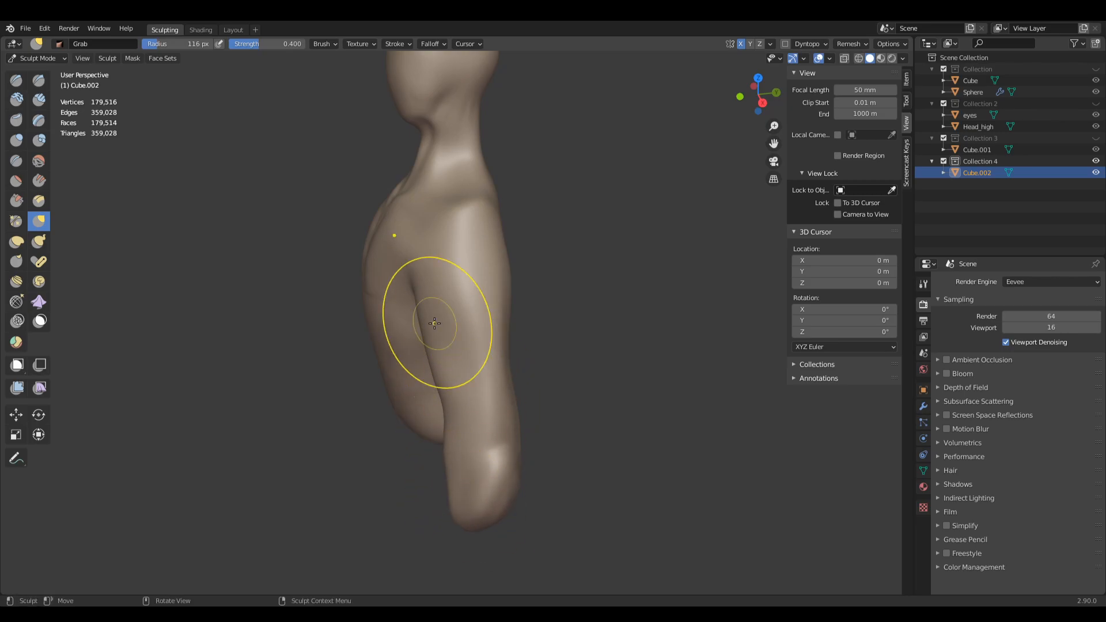
pyautogui.press('KP_1')
pyautogui.scroll(3, 577, 271)
pyautogui.moveTo(491, 304)
pyautogui.mouseDown()
pyautogui.moveTo(501, 289)
pyautogui.moveTo(457, 244)
pyautogui.mouseUp()
pyautogui.moveTo(390, 307); pyautogui.dragTo(394, 311)
pyautogui.press('f')
pyautogui.click(545, 353)
# Step: Lasso-mask the arms in the back view and adjust the torso around the armpits with the Grab brush
pyautogui.moveTo(513, 304); pyautogui.dragTo(299, 314, button='middle')
pyautogui.press('ctrl+KP_1')
pyautogui.moveTo(432, 284)
pyautogui.keyDown('ctrl'); pyautogui.keyDown('shift'); pyautogui.mouseDown()
pyautogui.moveTo(247, 161)
pyautogui.moveTo(420, 62)
pyautogui.moveTo(449, 334)
pyautogui.mouseUp(); pyautogui.keyUp('shift'); pyautogui.keyUp('ctrl')
pyautogui.press('f')
pyautogui.moveTo(449, 335)
pyautogui.mouseDown(button='middle')
pyautogui.moveTo(536, 307)
pyautogui.moveTo(481, 307)
pyautogui.mouseUp(button='middle')
pyautogui.click(577, 304)
pyautogui.moveTo(473, 308); pyautogui.dragTo(450, 307)
pyautogui.moveTo(451, 311); pyautogui.dragTo(483, 296, button='middle')
pyautogui.press('f')
pyautogui.click(588, 299)
pyautogui.moveTo(440, 292); pyautogui.dragTo(452, 270)
pyautogui.moveTo(453, 268); pyautogui.dragTo(446, 282)
pyautogui.moveTo(446, 281)
pyautogui.mouseDown(button='middle')
pyautogui.moveTo(417, 301)
pyautogui.moveTo(352, 291)
pyautogui.mouseUp(button='middle')
# Step: Invert the mask to protect the torso, adjust the arms with the Grab brush at 214 px, and clear the mask
pyautogui.hotkey('ctrl', 'i')
pyautogui.moveTo(277, 262); pyautogui.dragTo(418, 265, button='middle')
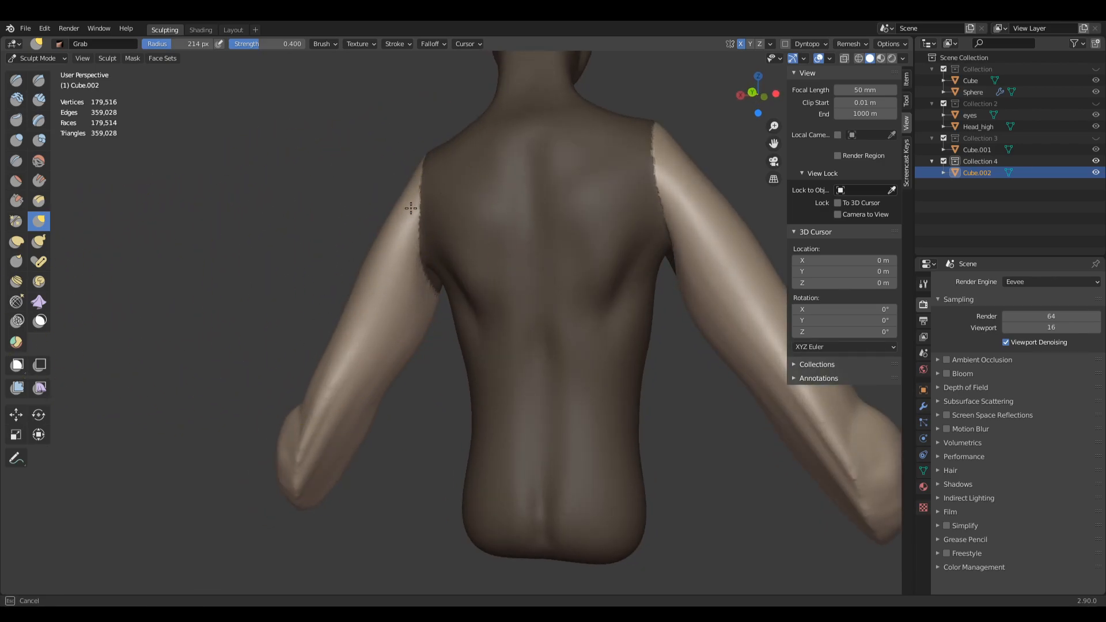
pyautogui.moveTo(365, 379); pyautogui.dragTo(321, 235, button='middle')
pyautogui.scroll(-2, 365, 292)
pyautogui.press('a')
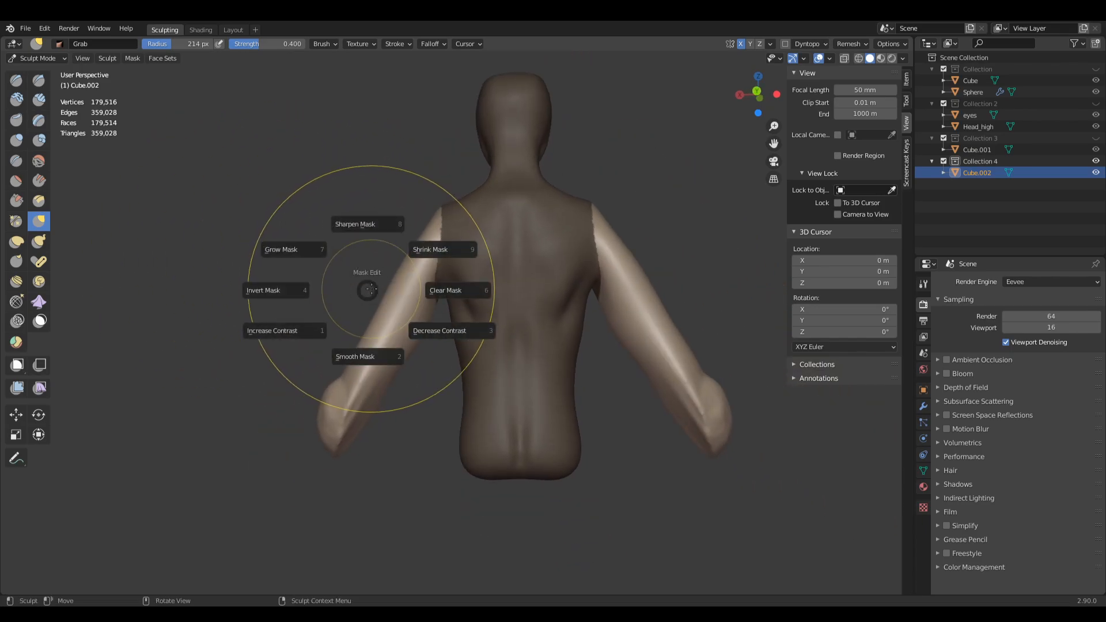
pyautogui.click(423, 287)
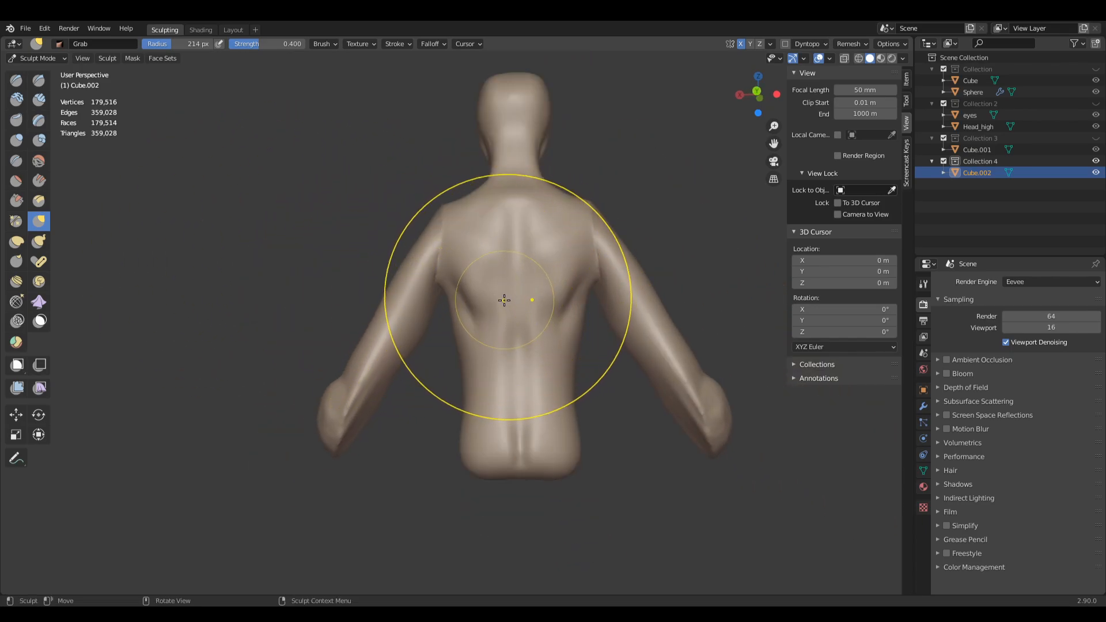
# Step: Build up the shoulder blades on the upper back with the Clay Strips brush at about 103 px
pyautogui.press('f')
pyautogui.click(551, 288)
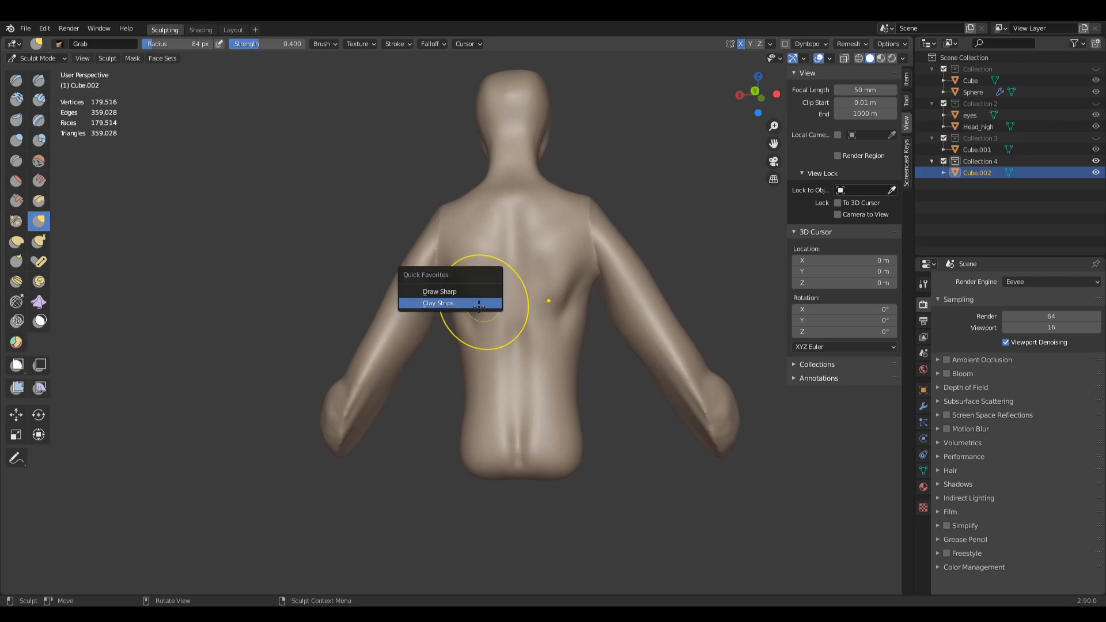
pyautogui.click(480, 304)
pyautogui.click(485, 281)
pyautogui.keyDown('ctrl'); pyautogui.moveTo(531, 282); pyautogui.dragTo(526, 232, button='middle'); pyautogui.keyUp('ctrl')
pyautogui.moveTo(490, 290); pyautogui.dragTo(509, 309, button='middle')
pyautogui.press('f')
pyautogui.click(456, 249)
pyautogui.moveTo(452, 248)
pyautogui.mouseDown()
pyautogui.moveTo(502, 193)
pyautogui.moveTo(469, 228)
pyautogui.mouseUp()
pyautogui.press('f')
pyautogui.click(487, 274)
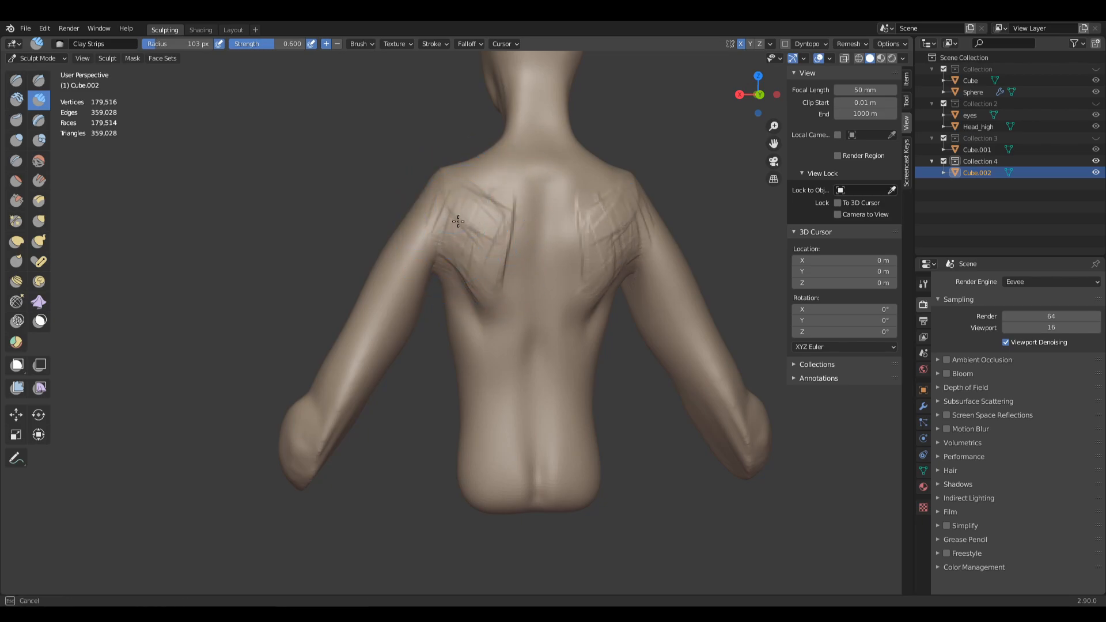
# Step: Add muscle volume around the front of the shoulders with the Clay Strips brush at a 97 px radius
pyautogui.moveTo(490, 252)
pyautogui.mouseDown(button='middle')
pyautogui.moveTo(455, 222)
pyautogui.moveTo(442, 190)
pyautogui.moveTo(450, 230)
pyautogui.moveTo(464, 214)
pyautogui.moveTo(474, 251)
pyautogui.moveTo(537, 256)
pyautogui.mouseUp(button='middle')
pyautogui.moveTo(462, 287); pyautogui.dragTo(485, 201, button='middle')
pyautogui.moveTo(472, 250)
pyautogui.mouseDown(button='middle')
pyautogui.moveTo(465, 204)
pyautogui.moveTo(461, 236)
pyautogui.moveTo(506, 276)
pyautogui.mouseUp(button='middle')
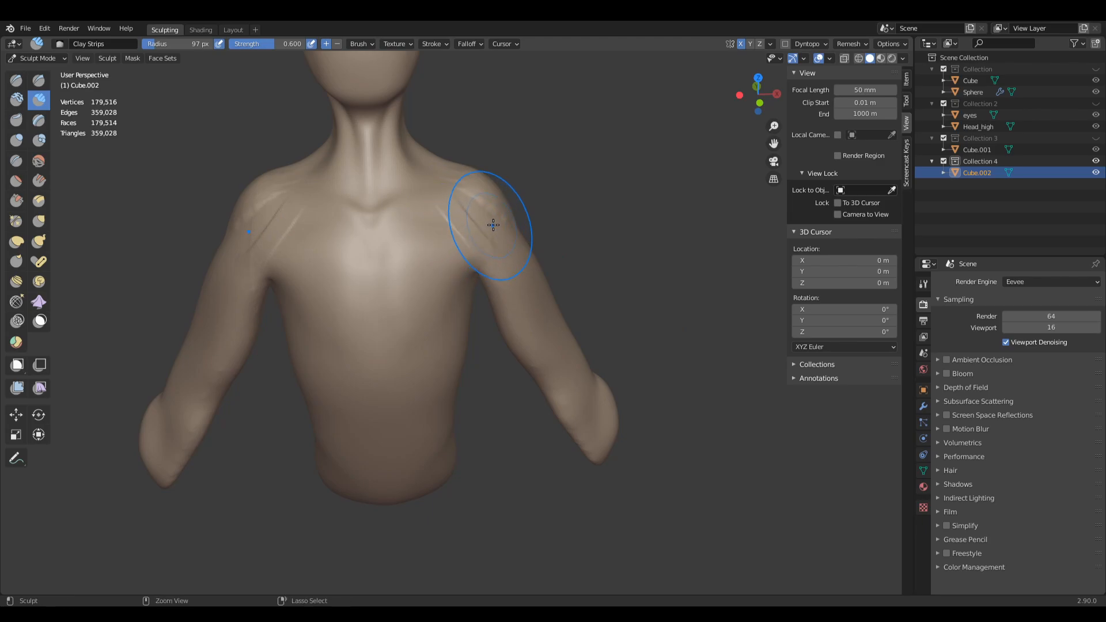
# Step: Define the shoulder muscle and shoulder blade edges with the Draw Sharp brush, using radii of 109 px and 85 px
pyautogui.click(463, 233)
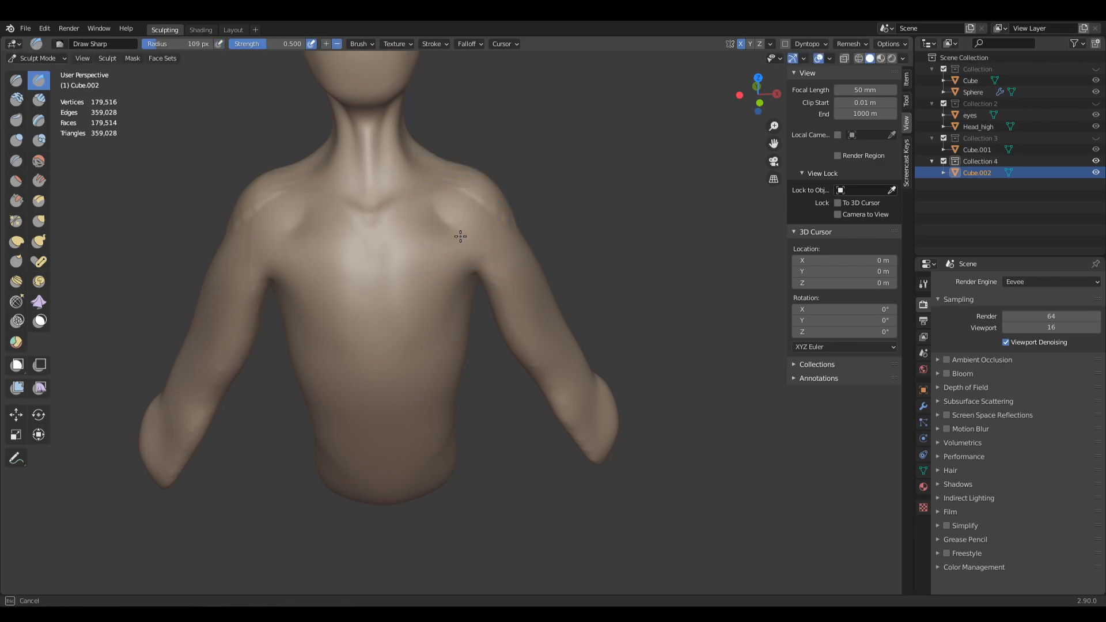
pyautogui.moveTo(457, 229)
pyautogui.mouseDown(button='middle')
pyautogui.moveTo(439, 215)
pyautogui.moveTo(454, 258)
pyautogui.moveTo(434, 286)
pyautogui.moveTo(413, 247)
pyautogui.moveTo(453, 221)
pyautogui.moveTo(484, 277)
pyautogui.mouseUp(button='middle')
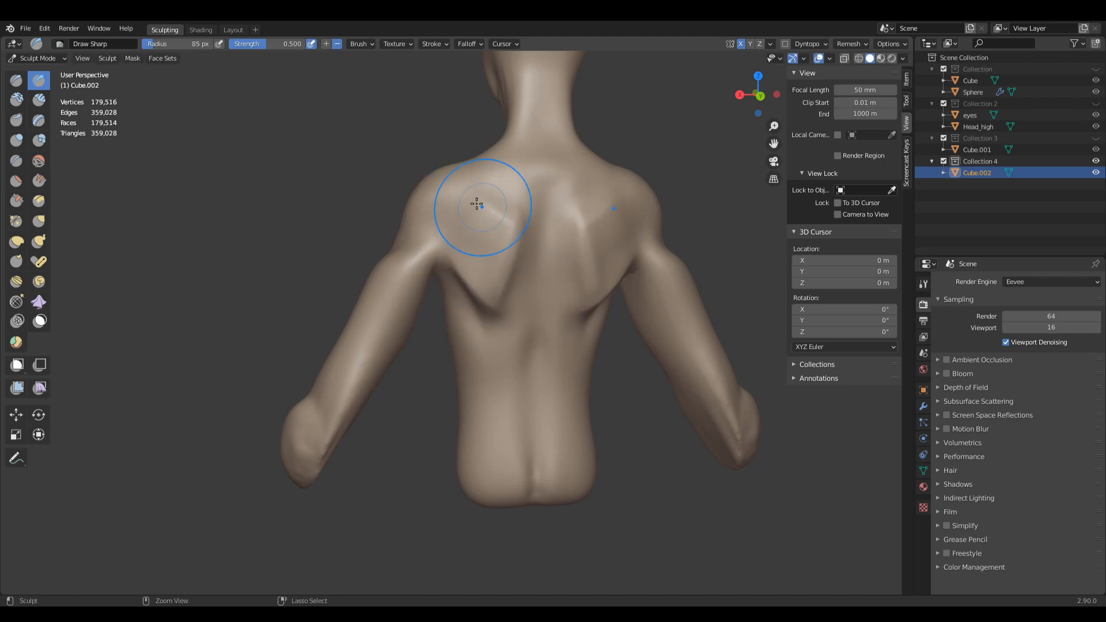
pyautogui.moveTo(508, 241)
pyautogui.mouseDown(button='middle')
pyautogui.moveTo(547, 206)
pyautogui.moveTo(517, 258)
pyautogui.mouseUp(button='middle')
# Step: Sculpt the back muscles running from the armpits to the lower spine with Clay Strips at 107 px and smooth them
pyautogui.press('q')
pyautogui.click(523, 221)
pyautogui.moveTo(458, 281)
pyautogui.mouseDown()
pyautogui.moveTo(457, 321)
pyautogui.moveTo(484, 340)
pyautogui.mouseUp()
pyautogui.moveTo(458, 292)
pyautogui.mouseDown(button='middle')
pyautogui.moveTo(510, 362)
pyautogui.moveTo(430, 249)
pyautogui.mouseUp(button='middle')
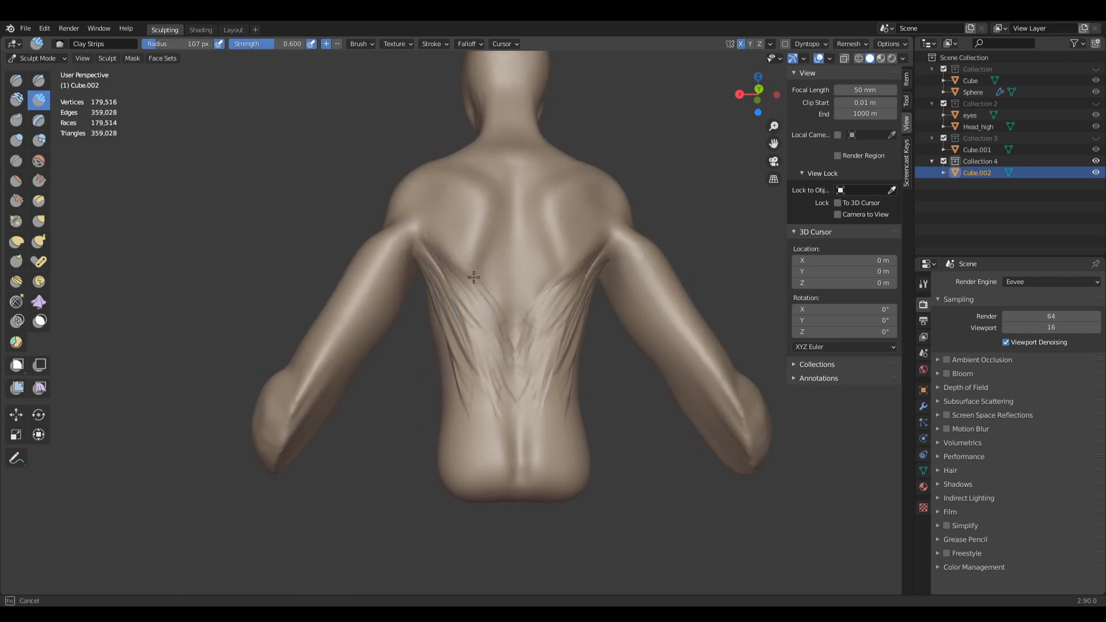
pyautogui.moveTo(495, 403)
pyautogui.keyDown('shift'); pyautogui.mouseDown()
pyautogui.moveTo(469, 410)
pyautogui.moveTo(482, 367)
pyautogui.mouseUp(); pyautogui.keyUp('shift')
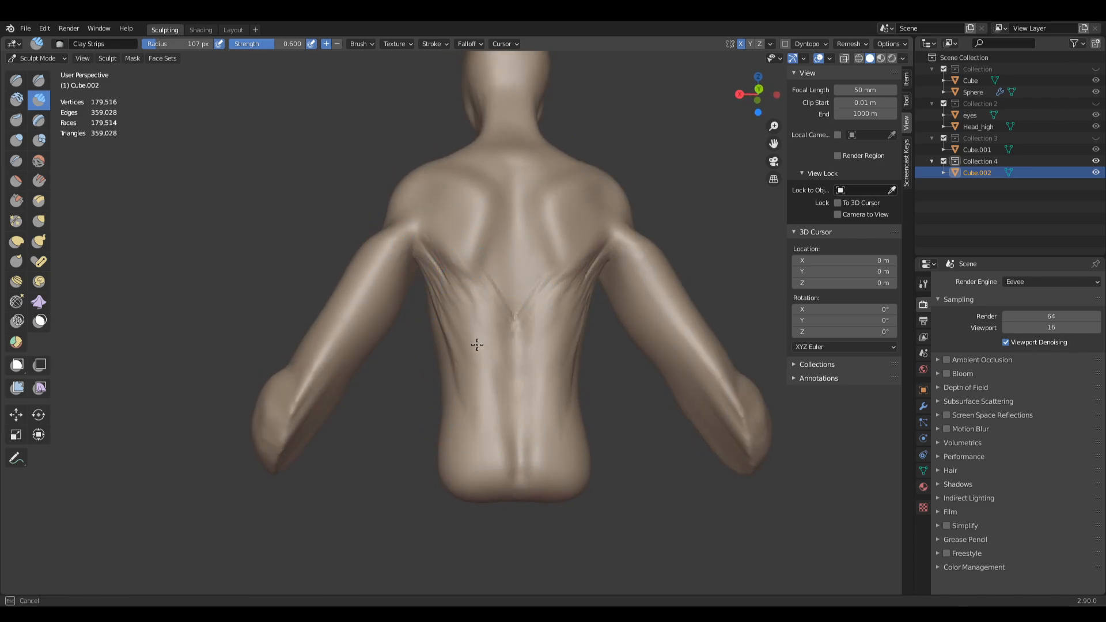
# Step: Build up the muscles between the neck and shoulder blades with the Clay Strips brush at 107 px
pyautogui.moveTo(478, 282); pyautogui.dragTo(473, 297, button='middle')
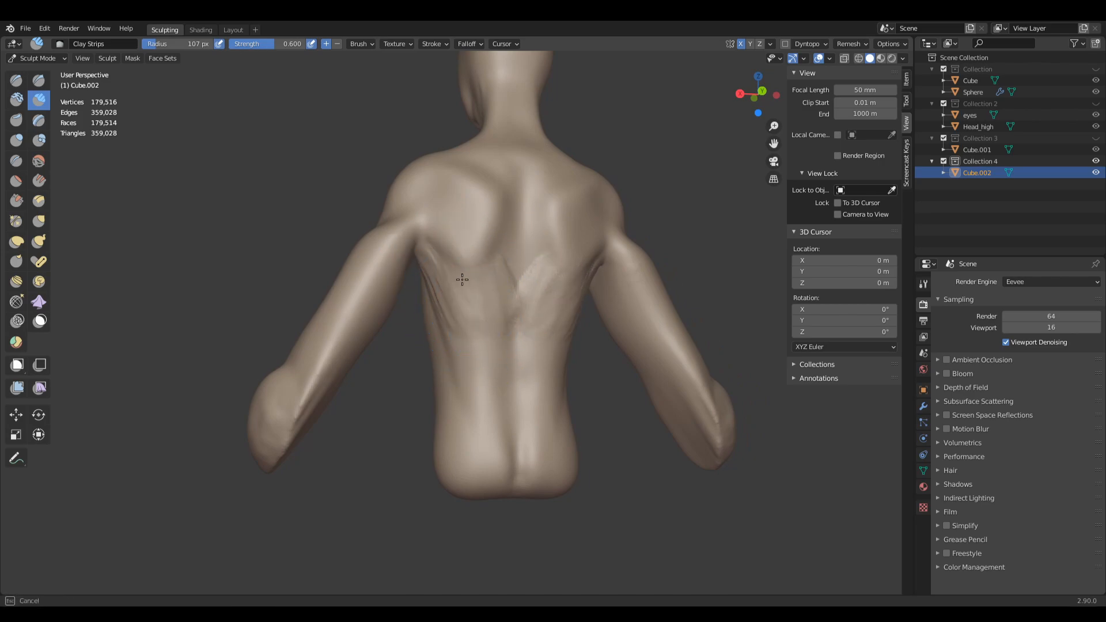
pyautogui.moveTo(473, 182); pyautogui.dragTo(480, 214, button='middle')
pyautogui.moveTo(459, 163); pyautogui.dragTo(489, 204)
pyautogui.scroll(-2, 498, 279)
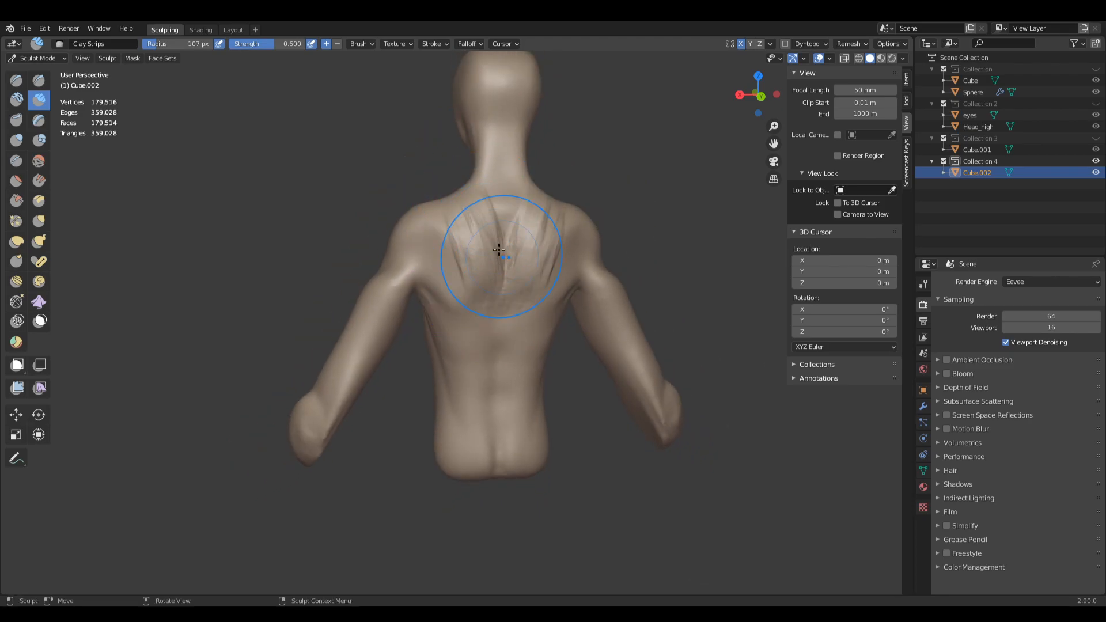
# Step: Mask both arms with a lasso and invert the mask so that only the arms stay editable
pyautogui.keyDown('alt'); pyautogui.moveTo(470, 254); pyautogui.dragTo(545, 215, button='middle'); pyautogui.keyUp('alt')
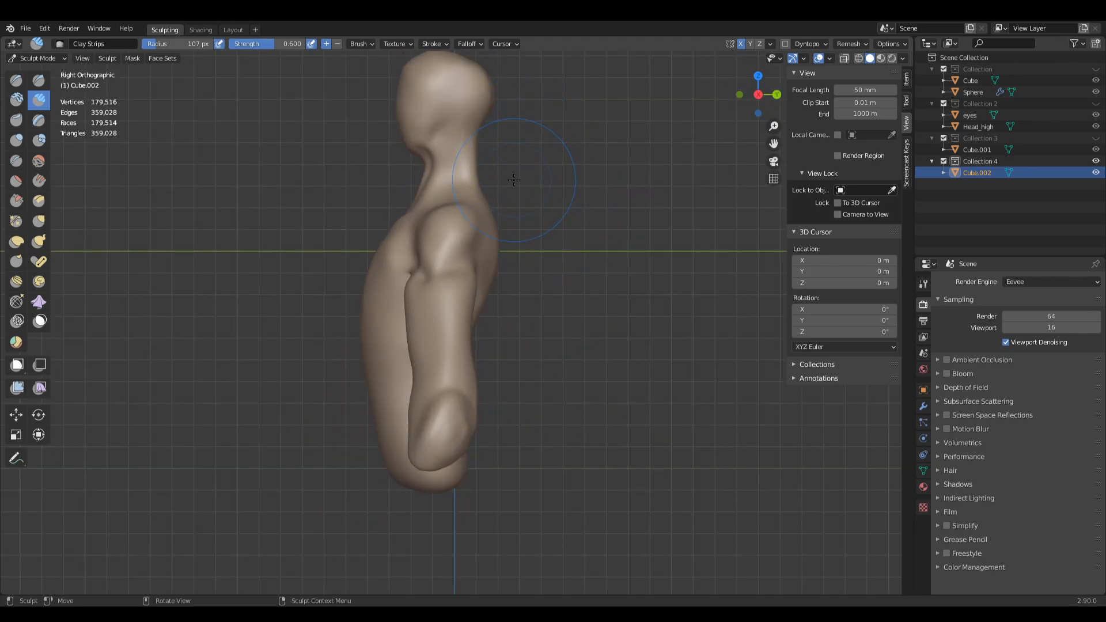
pyautogui.press('g')
pyautogui.keyDown('ctrl'); pyautogui.moveTo(411, 317); pyautogui.dragTo(423, 282, button='middle'); pyautogui.keyUp('ctrl')
pyautogui.moveTo(423, 282)
pyautogui.mouseDown(button='middle')
pyautogui.moveTo(454, 309)
pyautogui.moveTo(476, 368)
pyautogui.mouseUp(button='middle')
pyautogui.press('f')
pyautogui.click(468, 322)
pyautogui.moveTo(476, 369); pyautogui.dragTo(572, 336, button='middle')
pyautogui.moveTo(731, 436)
pyautogui.keyDown('ctrl'); pyautogui.keyDown('shift'); pyautogui.mouseDown()
pyautogui.moveTo(613, 505)
pyautogui.moveTo(513, 358)
pyautogui.moveTo(490, 251)
pyautogui.moveTo(617, 227)
pyautogui.mouseUp(); pyautogui.keyUp('shift'); pyautogui.keyUp('ctrl')
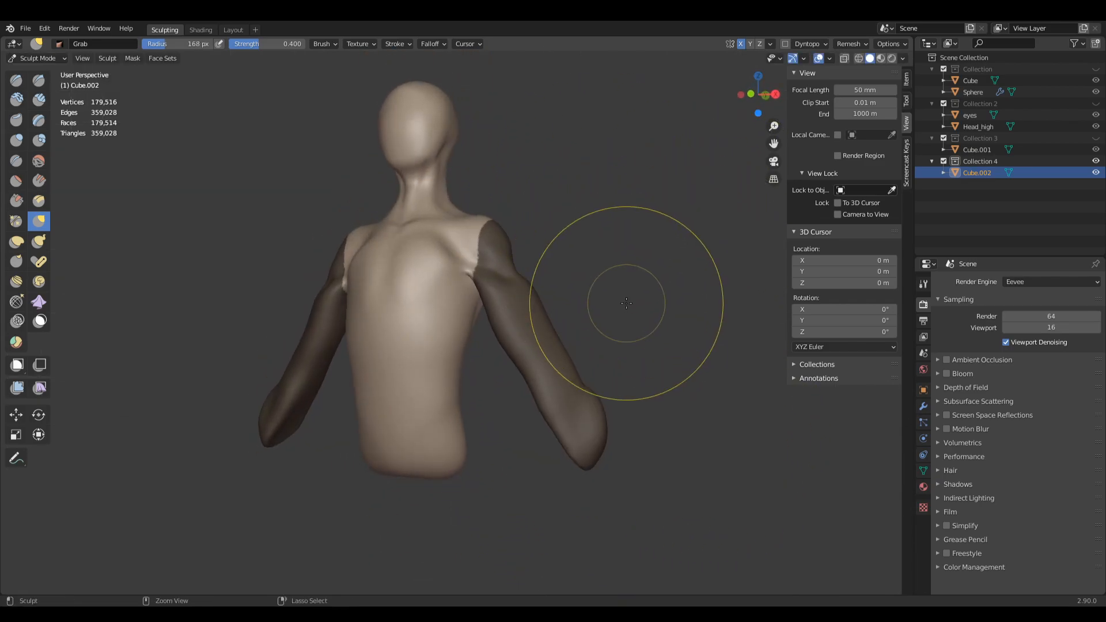
pyautogui.press('a')
pyautogui.click(542, 266)
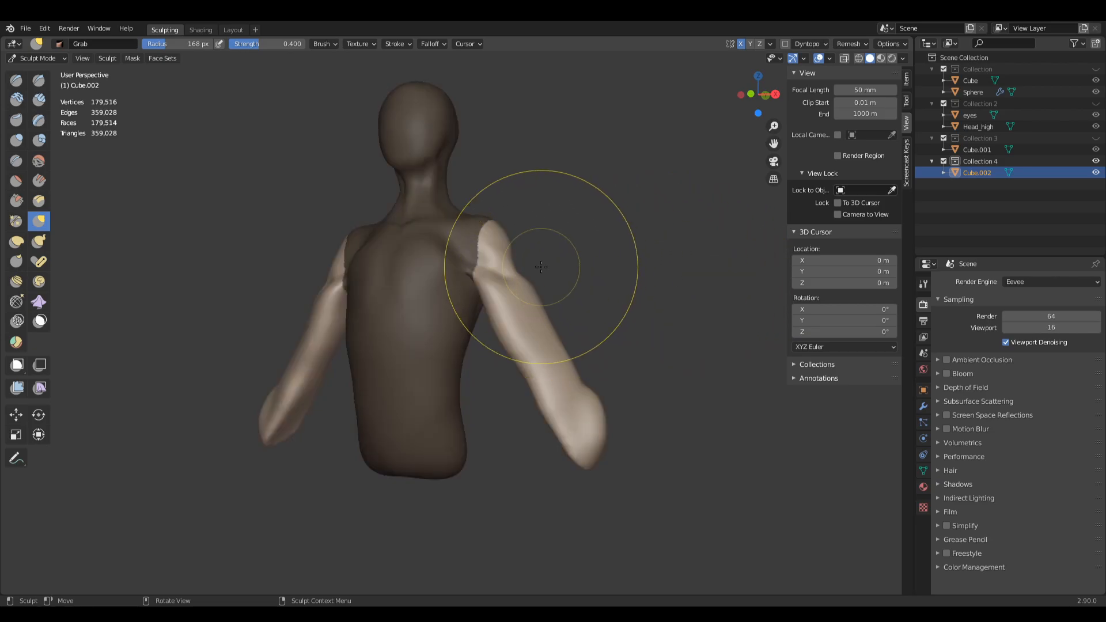
# Step: Reshape the side profile of the upper arms and elbows with the Grab brush
pyautogui.press('KP_3')
pyautogui.scroll(3, 427, 321)
pyautogui.moveTo(408, 322); pyautogui.dragTo(402, 276)
pyautogui.press('f')
pyautogui.click(392, 282)
pyautogui.click(406, 357)
pyautogui.moveTo(406, 357); pyautogui.dragTo(405, 359)
pyautogui.press('f')
pyautogui.click(403, 362)
# Step: Refine the arm contours from angled views with the Grab brush at adjusted radii
pyautogui.moveTo(412, 348); pyautogui.dragTo(473, 354, button='middle')
pyautogui.press('f')
pyautogui.click(407, 295)
pyautogui.press('f')
pyautogui.moveTo(407, 295)
pyautogui.mouseDown(button='middle')
pyautogui.moveTo(449, 274)
pyautogui.moveTo(507, 279)
pyautogui.mouseUp(button='middle')
pyautogui.click(461, 268)
# Step: Pull the lower ends of the forearms into shape with the Grab brush at a 127 px radius
pyautogui.moveTo(440, 312); pyautogui.dragTo(407, 284, button='middle')
pyautogui.press('f')
pyautogui.moveTo(428, 245)
pyautogui.mouseDown(button='middle')
pyautogui.moveTo(432, 153)
pyautogui.moveTo(451, 309)
pyautogui.moveTo(428, 334)
pyautogui.mouseUp(button='middle')
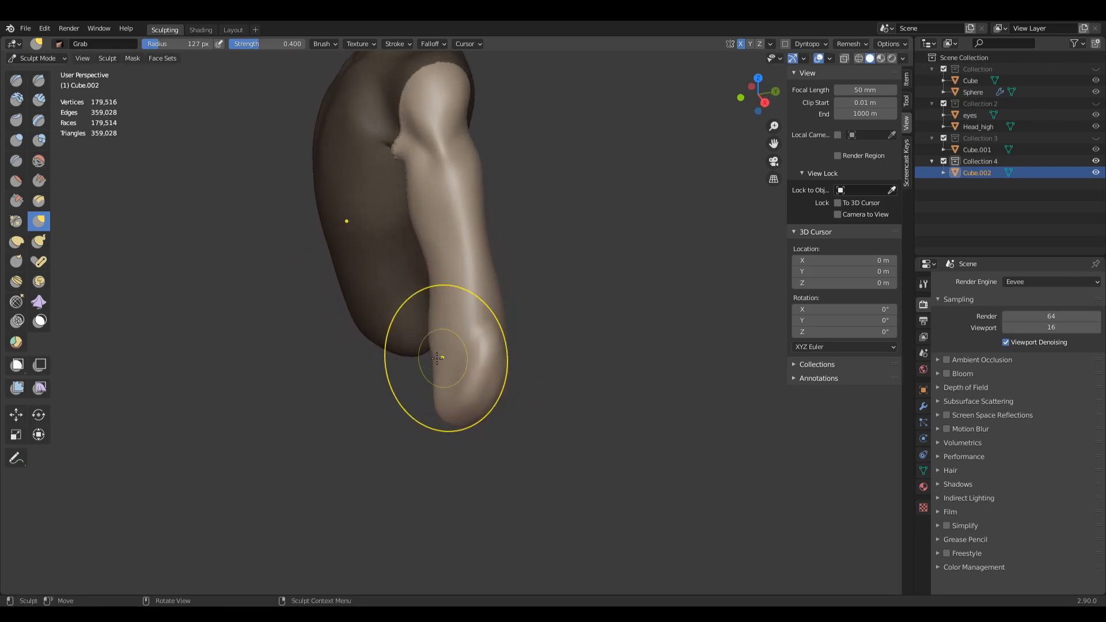
pyautogui.moveTo(445, 366); pyautogui.dragTo(444, 402)
pyautogui.moveTo(445, 403)
pyautogui.mouseDown(button='middle')
pyautogui.moveTo(479, 421)
pyautogui.moveTo(430, 381)
pyautogui.mouseUp(button='middle')
pyautogui.moveTo(429, 380); pyautogui.dragTo(429, 379)
pyautogui.moveTo(430, 379); pyautogui.dragTo(397, 294, button='middle')
pyautogui.moveTo(383, 341); pyautogui.dragTo(526, 286, button='middle')
# Step: Slim the forearms toward the wrists from the front with the Grab brush at a 134 px radius
pyautogui.press('KP_1')
pyautogui.scroll(3, 637, 346)
pyautogui.press('f')
pyautogui.click(618, 334)
pyautogui.press('f')
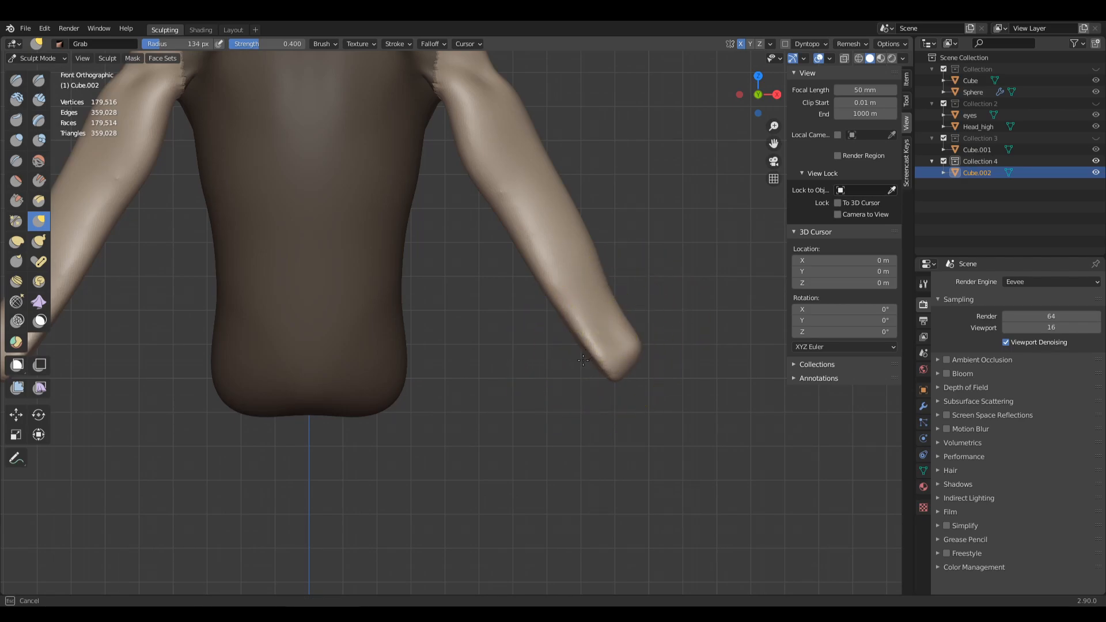
pyautogui.click(590, 355)
# Step: Build up muscle volume on the forearms with the Clay Strips brush at 122 px, undoing the unwanted strokes
pyautogui.moveTo(570, 271); pyautogui.dragTo(576, 321, button='middle')
pyautogui.press('q')
pyautogui.click(581, 302)
pyautogui.moveTo(549, 314); pyautogui.dragTo(611, 358)
pyautogui.hotkey('ctrl', 'z')
pyautogui.hotkey('ctrl', 'z')
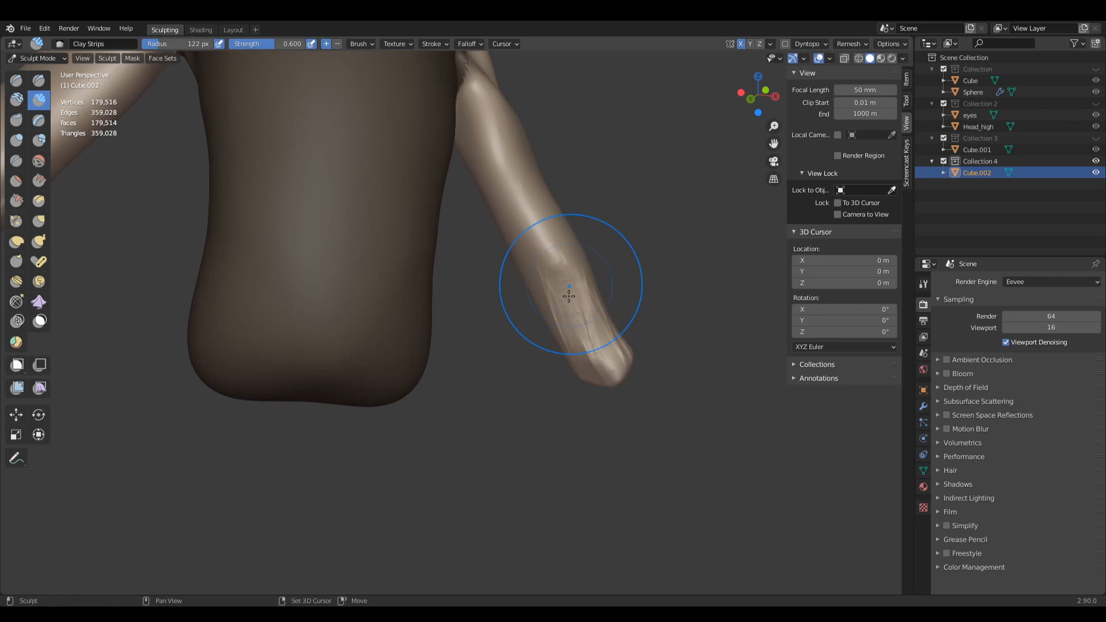
# Step: Clear the mask from the torso and head
pyautogui.moveTo(576, 323)
pyautogui.mouseDown(button='middle')
pyautogui.moveTo(539, 235)
pyautogui.moveTo(597, 321)
pyautogui.mouseUp(button='middle')
pyautogui.scroll(-3, 537, 264)
pyautogui.press('a')
pyautogui.click(618, 284)
pyautogui.press('KP_1')
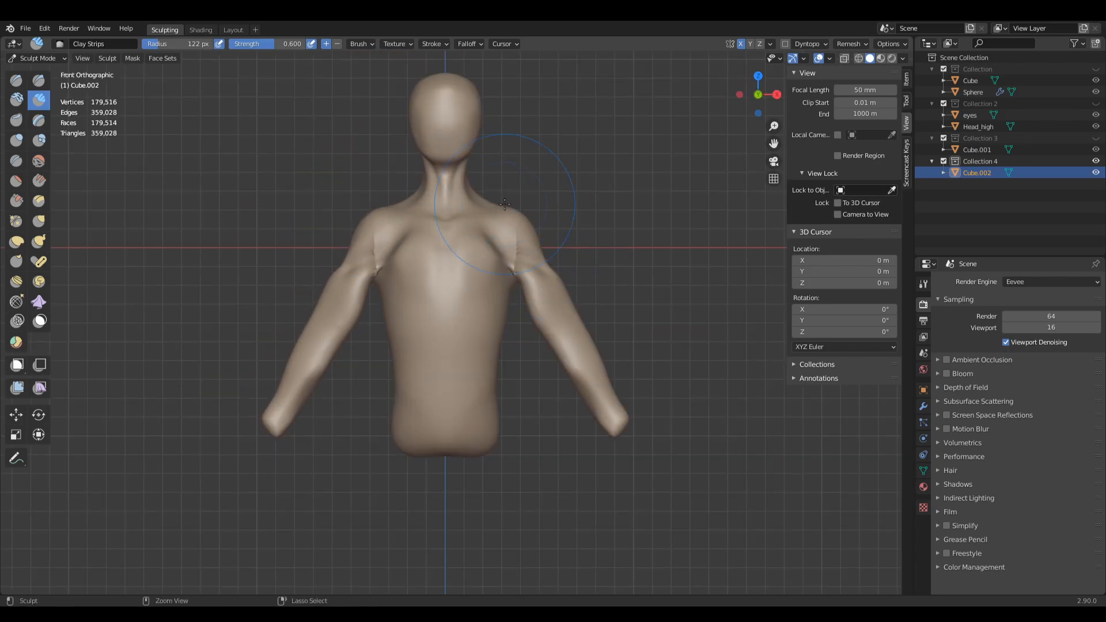
# Step: Build up the front of the shoulder muscles with the Clay Strips brush, using radii of 84 px and 124 px
pyautogui.scroll(3, 559, 202)
pyautogui.moveTo(551, 165)
pyautogui.mouseDown(button='middle')
pyautogui.moveTo(543, 210)
pyautogui.moveTo(563, 259)
pyautogui.mouseUp(button='middle')
pyautogui.press('f')
pyautogui.click(526, 178)
pyautogui.scroll(2, 547, 231)
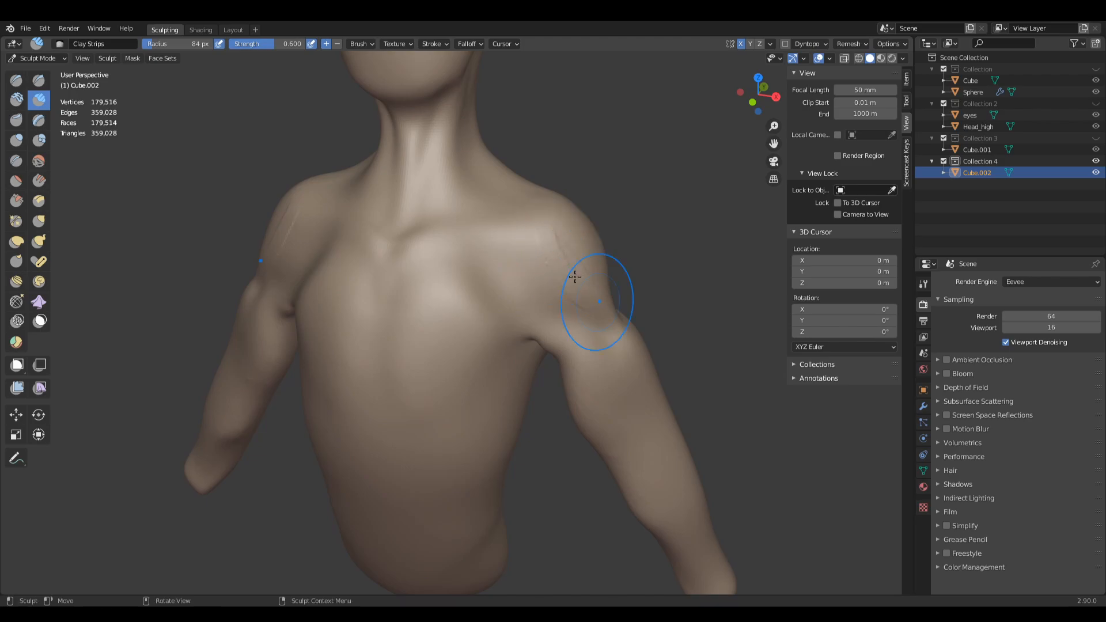
pyautogui.press('f')
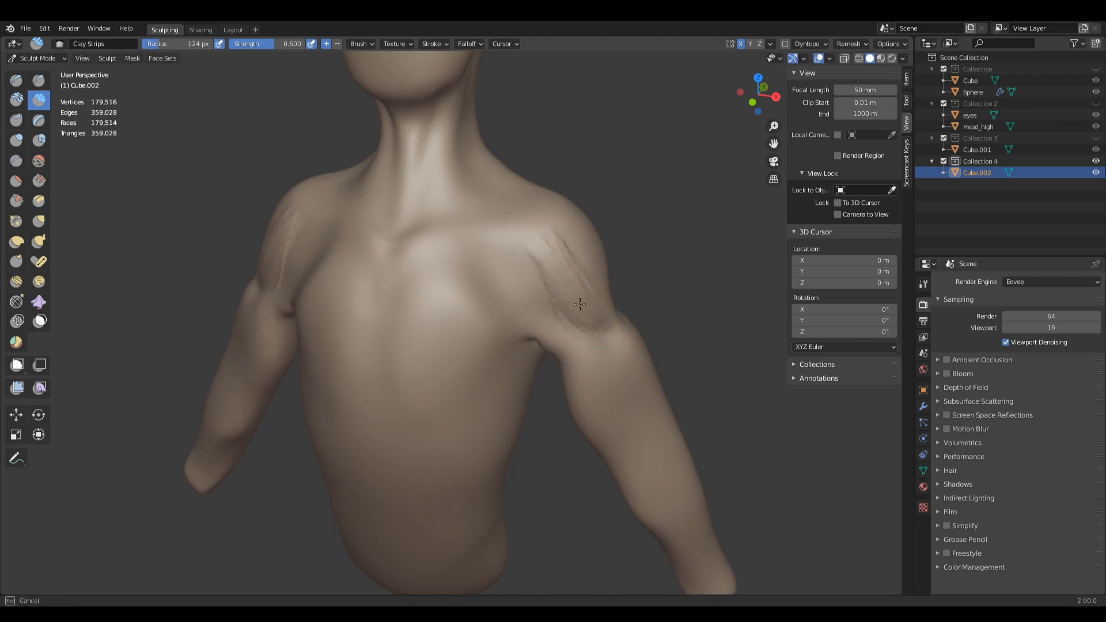
pyautogui.click(574, 280)
# Step: Sculpt the collarbones with Clay Strips at 73 px and adjust their shape with the Grab brush at 186 px
pyautogui.moveTo(574, 281); pyautogui.dragTo(492, 292, button='middle')
pyautogui.press('f')
pyautogui.click(494, 293)
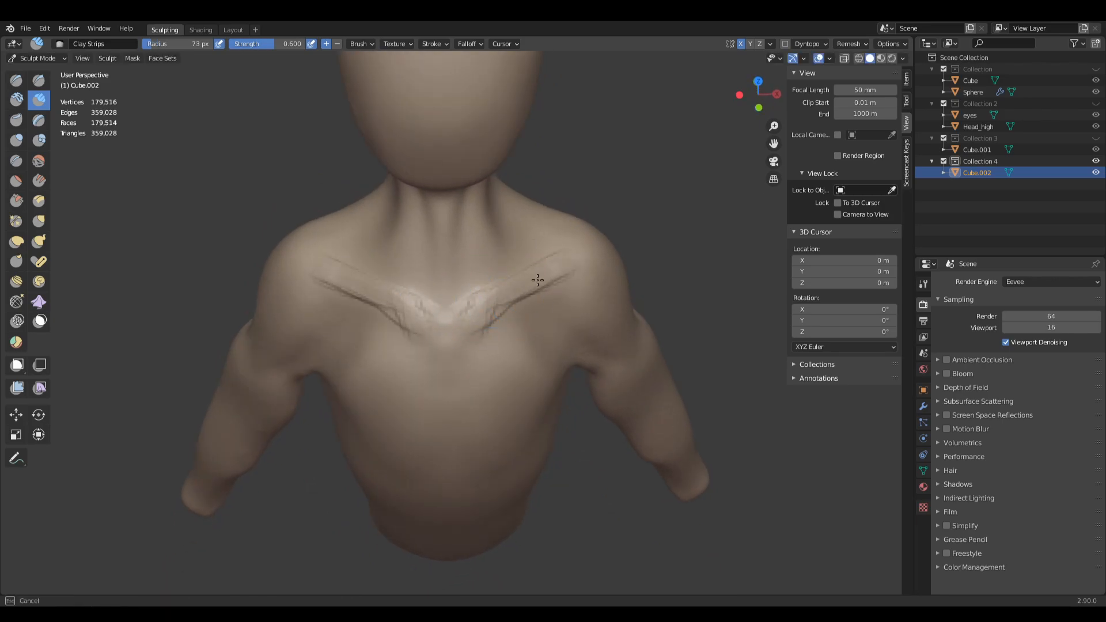
pyautogui.moveTo(533, 281); pyautogui.dragTo(481, 302)
pyautogui.moveTo(470, 300)
pyautogui.mouseDown(button='middle')
pyautogui.moveTo(455, 272)
pyautogui.moveTo(383, 257)
pyautogui.moveTo(511, 342)
pyautogui.mouseUp(button='middle')
pyautogui.scroll(2, 529, 281)
pyautogui.moveTo(529, 281)
pyautogui.mouseDown(button='middle')
pyautogui.moveTo(503, 307)
pyautogui.moveTo(538, 329)
pyautogui.mouseUp(button='middle')
pyautogui.press('g')
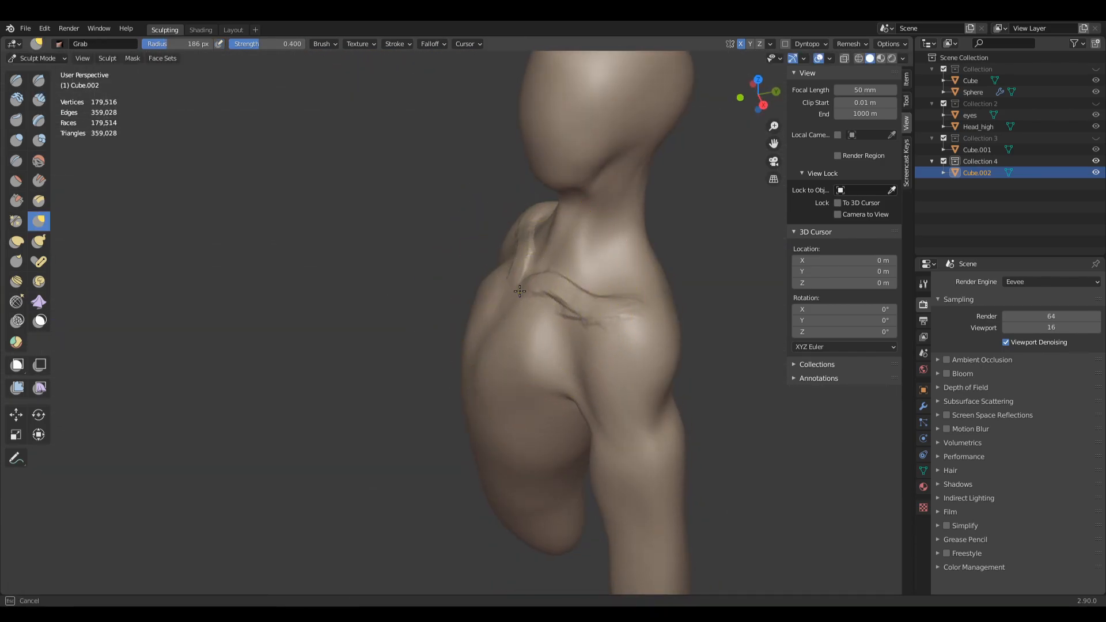
pyautogui.moveTo(521, 288)
pyautogui.mouseDown(button='middle')
pyautogui.moveTo(548, 254)
pyautogui.moveTo(513, 345)
pyautogui.mouseUp(button='middle')
# Step: Pull the face forward in the side view with an enlarged Grab brush
pyautogui.press('KP_3')
pyautogui.press(']')
pyautogui.press(']')
pyautogui.press(']')
pyautogui.press(']')
pyautogui.moveTo(590, 207)
pyautogui.mouseDown()
pyautogui.moveTo(525, 221)
pyautogui.moveTo(516, 242)
pyautogui.mouseUp()
# Step: Round out the back of the crown and refine the face profile with the Grab brush at about 185 px
pyautogui.press('[')
pyautogui.press('[')
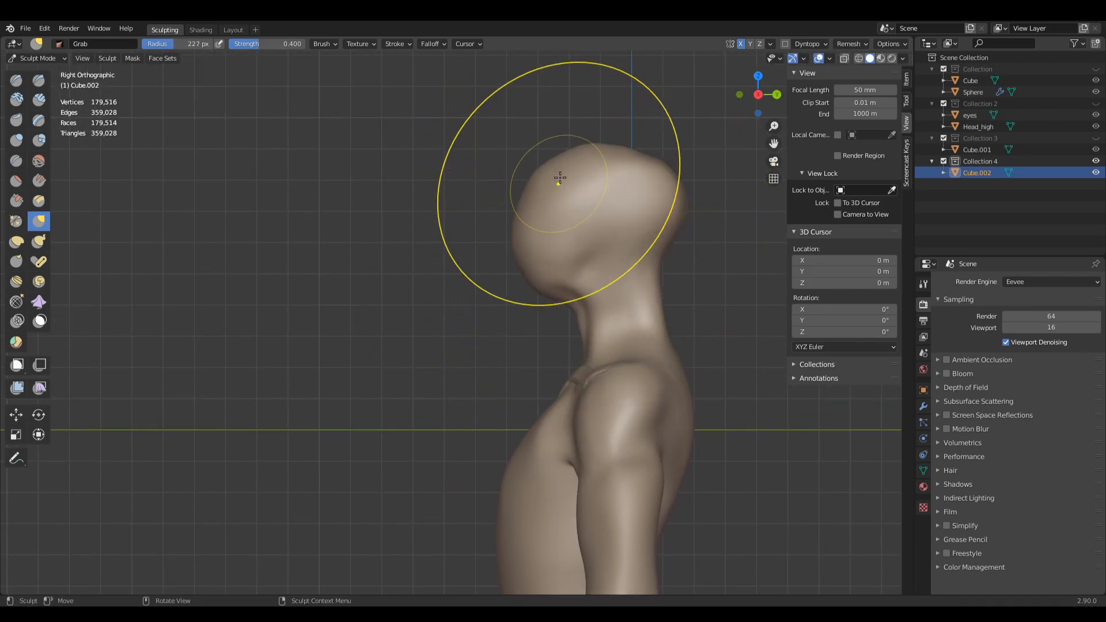
pyautogui.press('[')
pyautogui.press('[')
pyautogui.moveTo(625, 173); pyautogui.dragTo(633, 143)
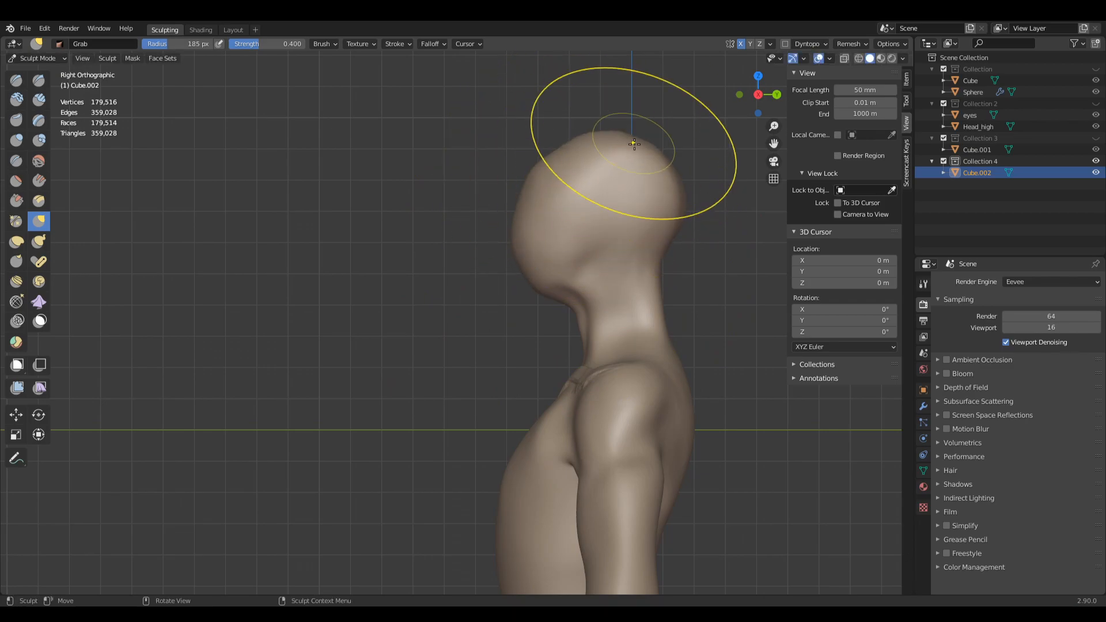
pyautogui.press('f')
pyautogui.click(528, 240)
pyautogui.press('[')
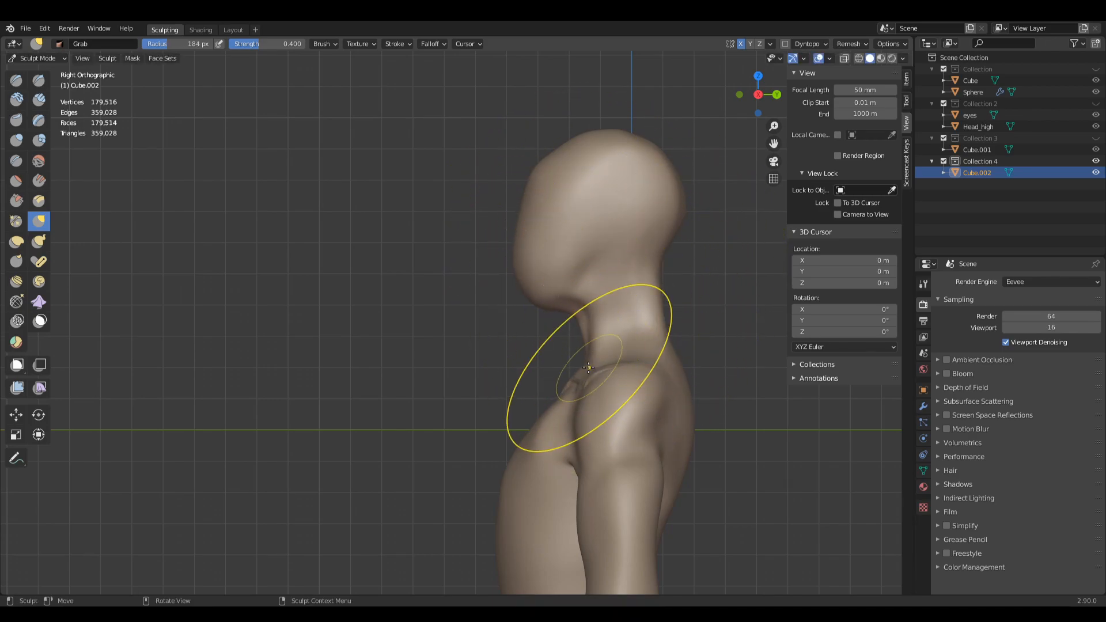
# Step: Mask both arms with lasso selections in the front view
pyautogui.moveTo(622, 425)
pyautogui.keyDown('shift'); pyautogui.mouseDown(button='middle')
pyautogui.moveTo(527, 320)
pyautogui.moveTo(536, 331)
pyautogui.moveTo(576, 321)
pyautogui.mouseUp(button='middle'); pyautogui.keyUp('shift')
pyautogui.scroll(-2, 528, 321)
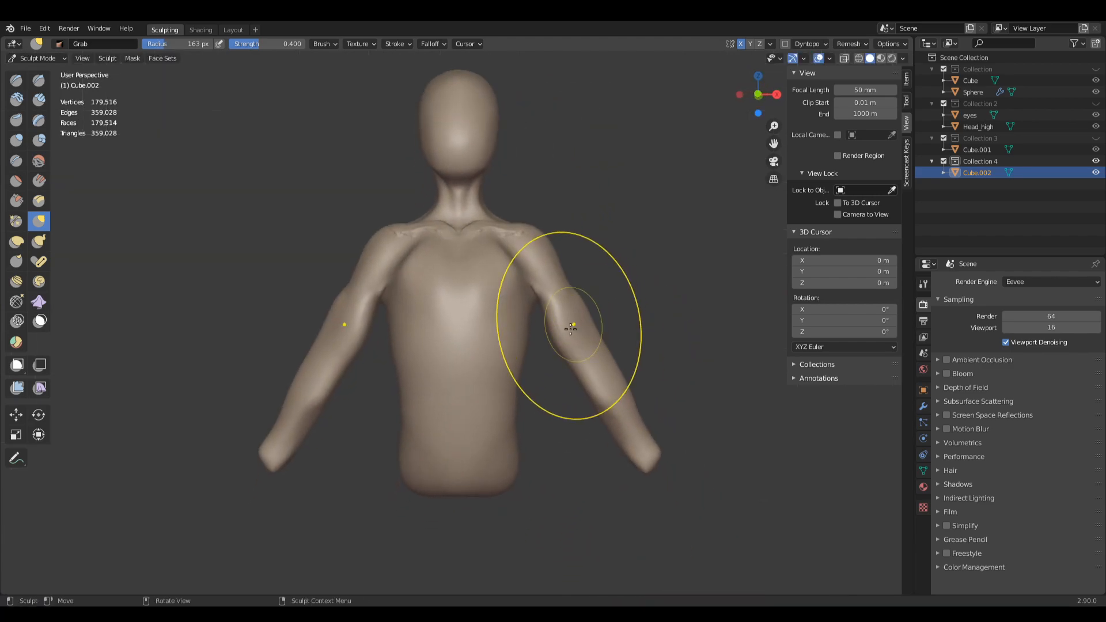
pyautogui.press('[')
pyautogui.press('KP_1')
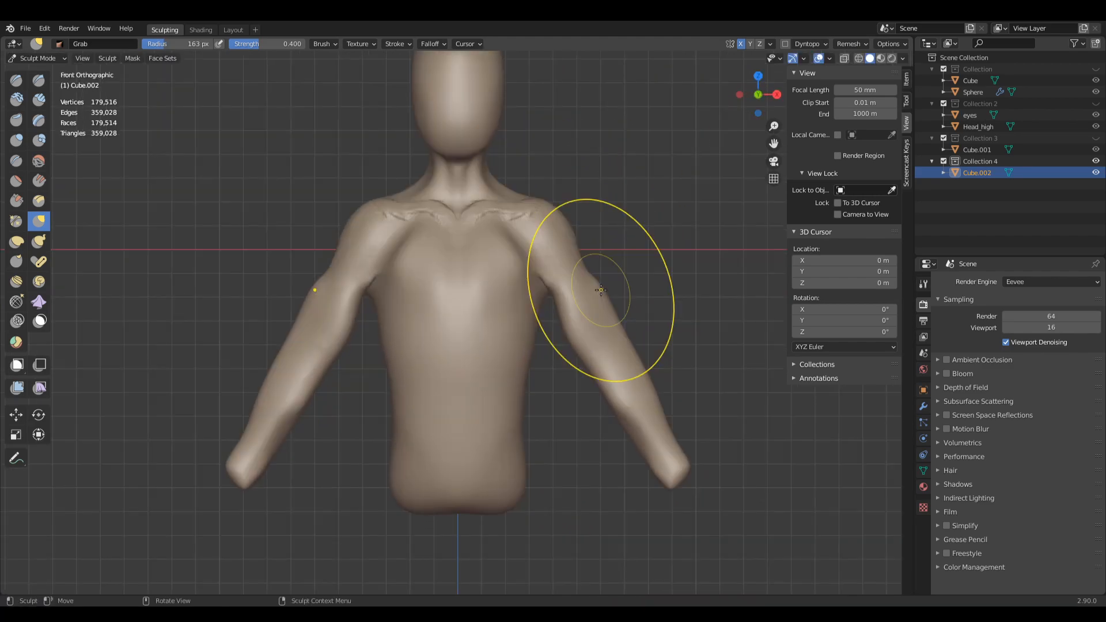
pyautogui.moveTo(545, 310)
pyautogui.keyDown('ctrl'); pyautogui.keyDown('shift'); pyautogui.mouseDown()
pyautogui.moveTo(715, 345)
pyautogui.moveTo(617, 591)
pyautogui.mouseUp(); pyautogui.keyUp('shift'); pyautogui.keyUp('ctrl')
pyautogui.moveTo(552, 299)
pyautogui.keyDown('ctrl'); pyautogui.keyDown('shift'); pyautogui.mouseDown()
pyautogui.moveTo(571, 92)
pyautogui.moveTo(544, 341)
pyautogui.mouseUp(); pyautogui.keyUp('shift'); pyautogui.keyUp('ctrl')
# Step: Reshape the sides of the torso with the Grab brush at 128 px and 149 px, and clear the arm mask
pyautogui.press('f')
pyautogui.click(576, 300)
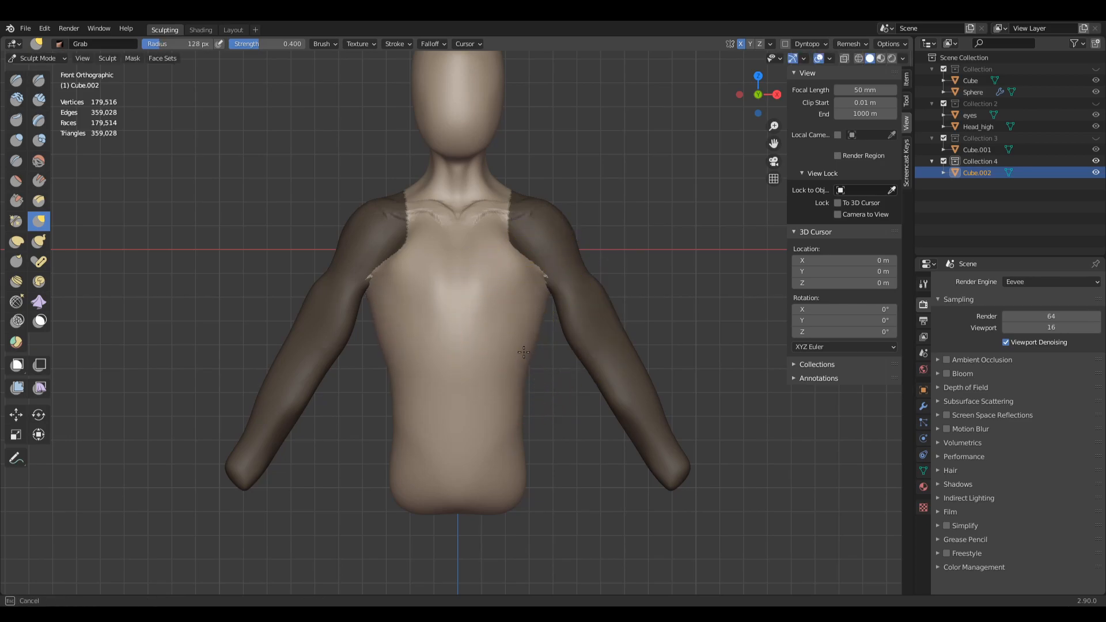
pyautogui.press('a')
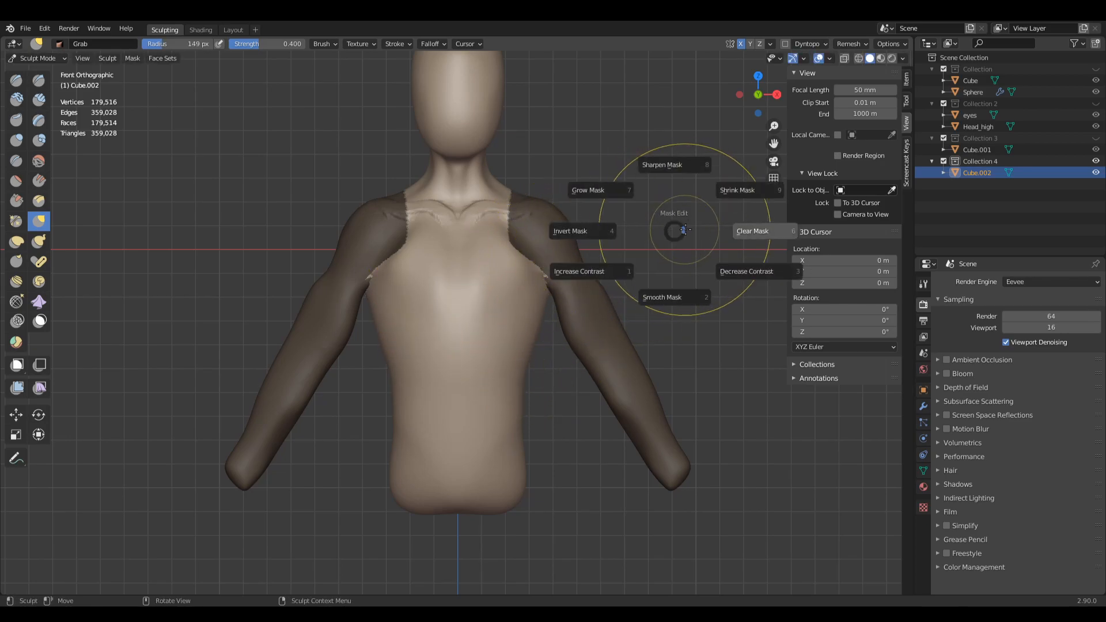
pyautogui.click(744, 227)
# Step: Smooth the collarbones and the upper chest around them
pyautogui.moveTo(743, 227); pyautogui.dragTo(578, 183, button='middle')
pyautogui.scroll(2, 578, 183)
pyautogui.keyDown('shift'); pyautogui.moveTo(578, 183); pyautogui.dragTo(507, 151); pyautogui.keyUp('shift')
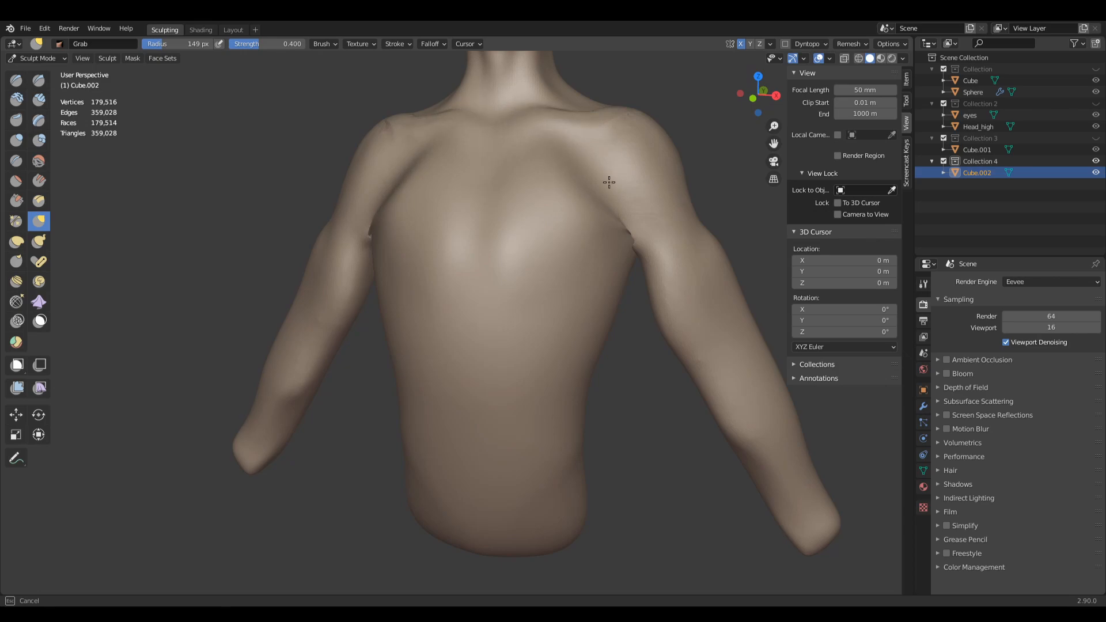
# Step: Build up the biceps on the upper arms with the Clay Strips brush at an 83 px radius
pyautogui.moveTo(627, 269); pyautogui.dragTo(559, 311, button='middle')
pyautogui.press('q')
pyautogui.click(602, 334)
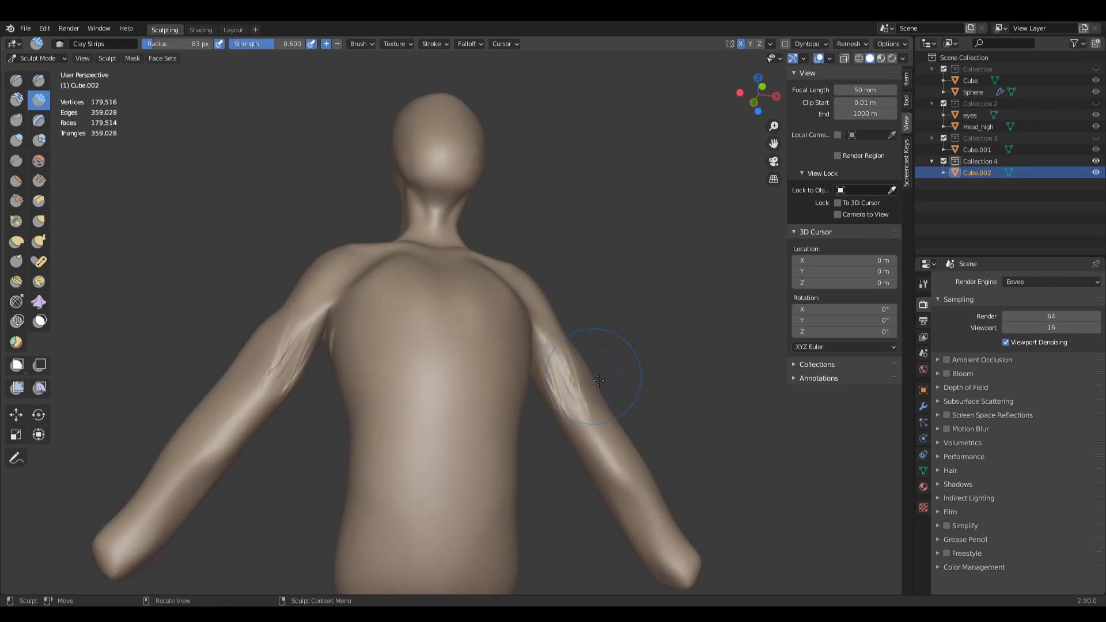
pyautogui.moveTo(585, 381); pyautogui.dragTo(579, 251, button='middle')
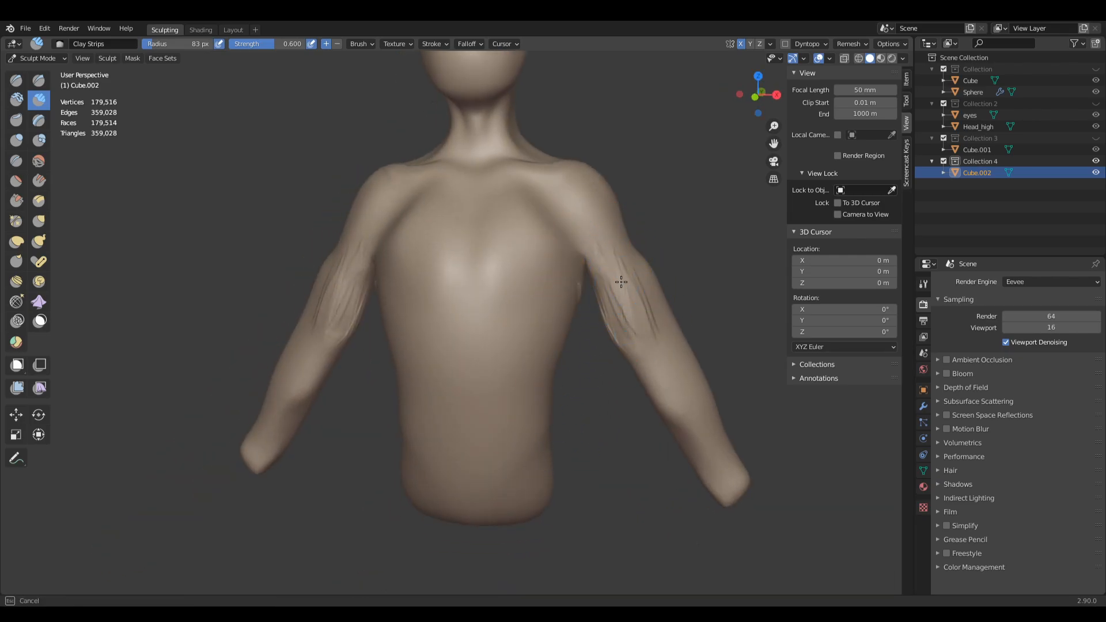
pyautogui.moveTo(640, 329)
pyautogui.mouseDown()
pyautogui.moveTo(622, 286)
pyautogui.moveTo(563, 228)
pyautogui.mouseUp()
# Step: Sculpt the chest muscles from the sternum to the armpits with Clay Strips at 94 px and smooth them
pyautogui.moveTo(563, 227)
pyautogui.mouseDown(button='middle')
pyautogui.moveTo(543, 309)
pyautogui.moveTo(524, 254)
pyautogui.mouseUp(button='middle')
pyautogui.moveTo(524, 254); pyautogui.dragTo(537, 283)
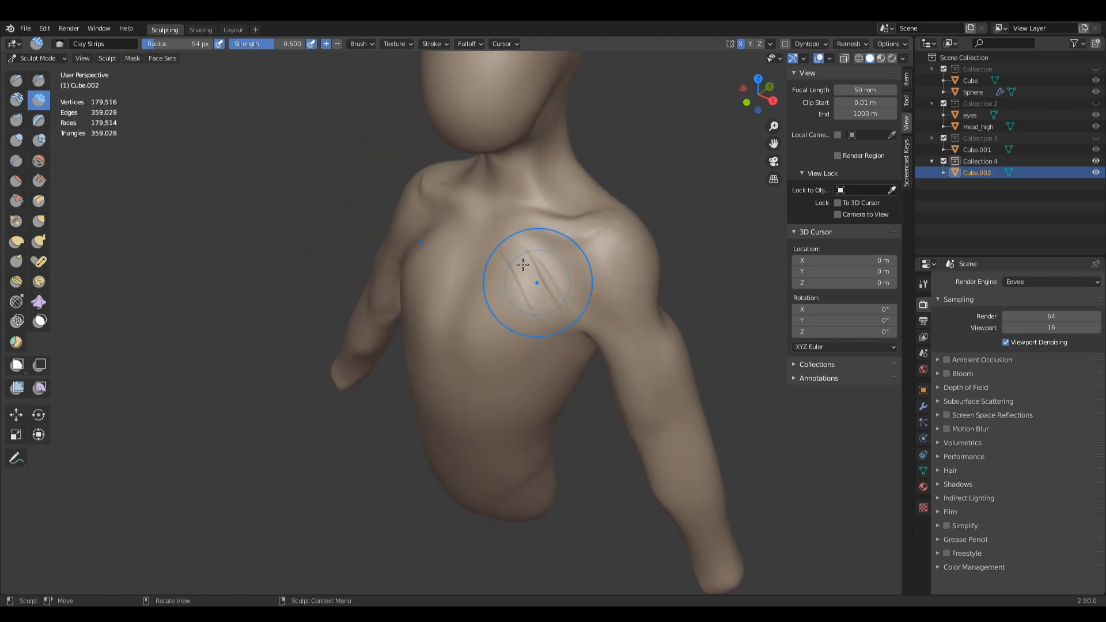
pyautogui.moveTo(540, 309); pyautogui.dragTo(554, 305, button='middle')
pyautogui.moveTo(491, 244); pyautogui.dragTo(552, 302)
pyautogui.moveTo(527, 280)
pyautogui.mouseDown(button='middle')
pyautogui.moveTo(565, 275)
pyautogui.moveTo(525, 258)
pyautogui.moveTo(593, 306)
pyautogui.moveTo(543, 303)
pyautogui.mouseUp(button='middle')
pyautogui.moveTo(482, 353)
pyautogui.mouseDown(button='middle')
pyautogui.moveTo(473, 355)
pyautogui.moveTo(492, 350)
pyautogui.mouseUp(button='middle')
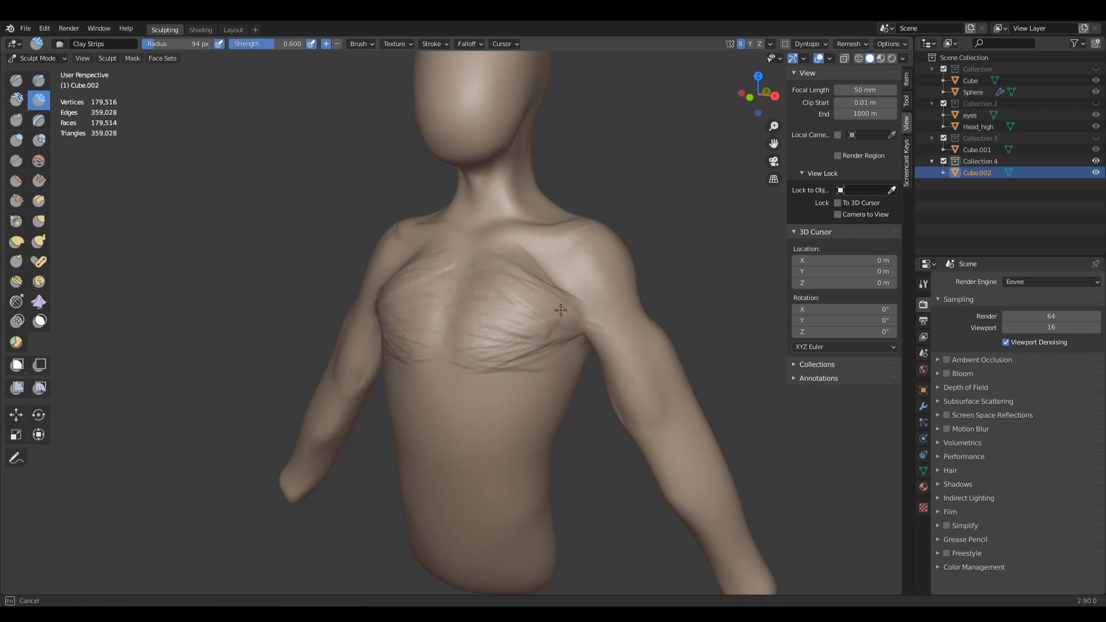
pyautogui.moveTo(538, 303); pyautogui.dragTo(586, 306, button='middle')
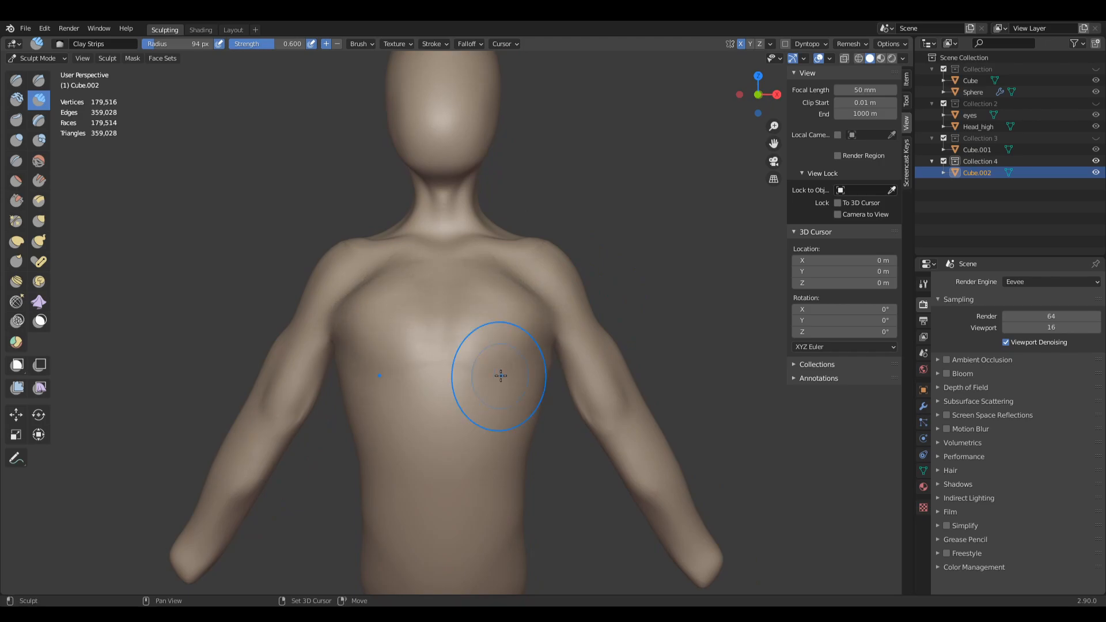
# Step: Sculpt the lower edge of the ribcage below the sternum with the Clay Strips brush at 91 px
pyautogui.press('KP_1')
pyautogui.keyDown('shift'); pyautogui.moveTo(484, 353); pyautogui.dragTo(539, 301, button='middle'); pyautogui.keyUp('shift')
pyautogui.press('g')
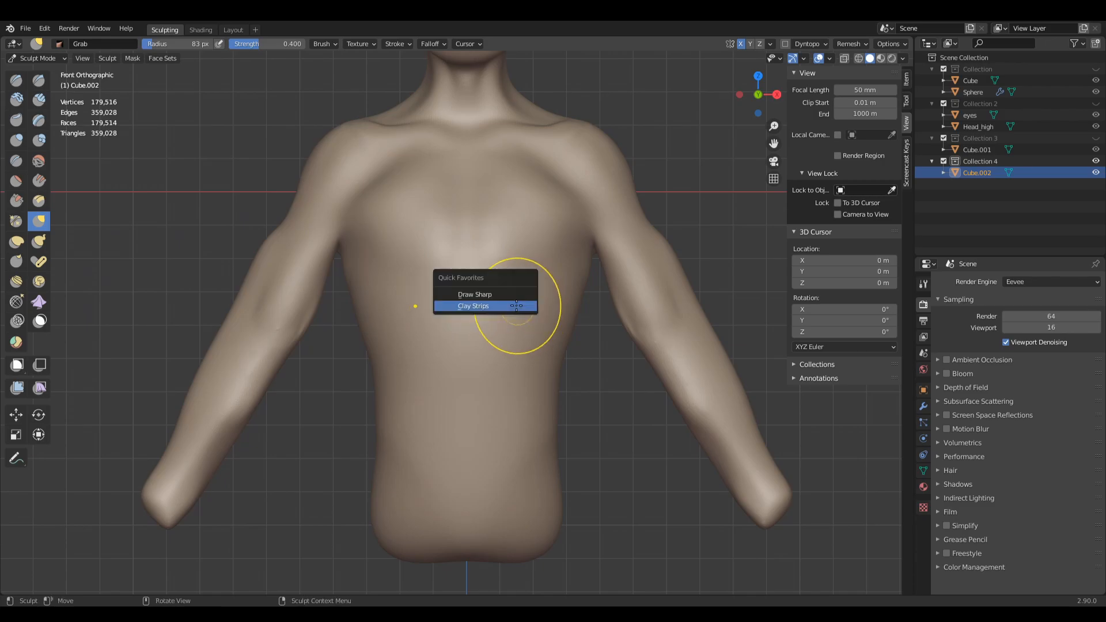
pyautogui.hotkey('shift', 'c')
pyautogui.moveTo(475, 290); pyautogui.dragTo(492, 319)
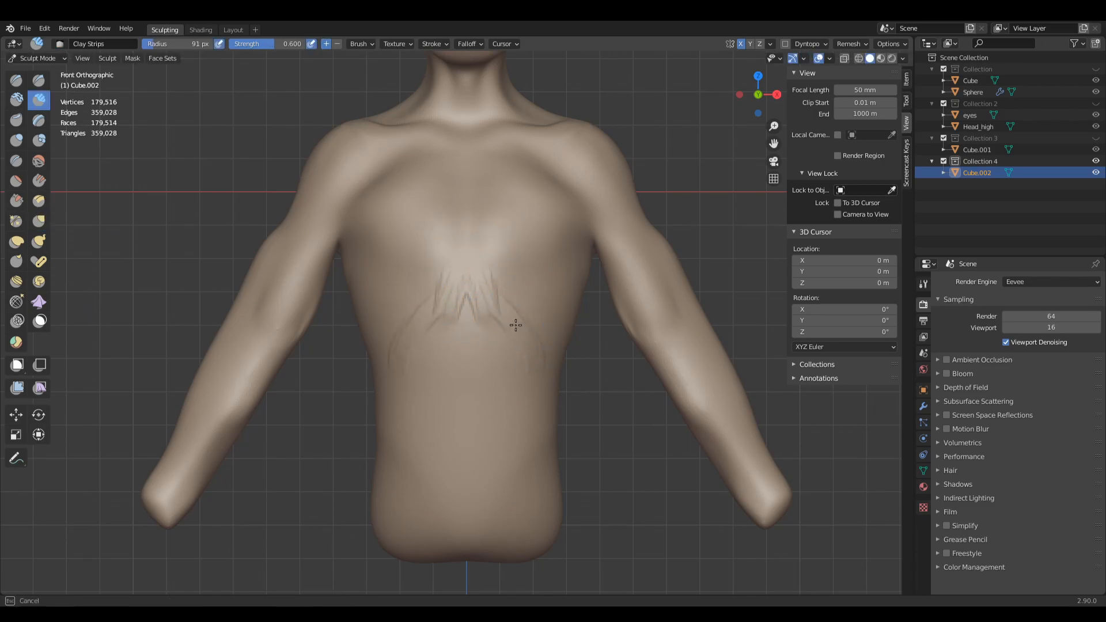
# Step: Extend the ribcage edge around the sides to the lower back with Clay Strips at 91 px and smooth it
pyautogui.moveTo(534, 396)
pyautogui.mouseDown(button='middle')
pyautogui.moveTo(515, 398)
pyautogui.moveTo(528, 383)
pyautogui.moveTo(600, 424)
pyautogui.moveTo(482, 425)
pyautogui.mouseUp(button='middle')
pyautogui.moveTo(482, 425); pyautogui.dragTo(403, 403)
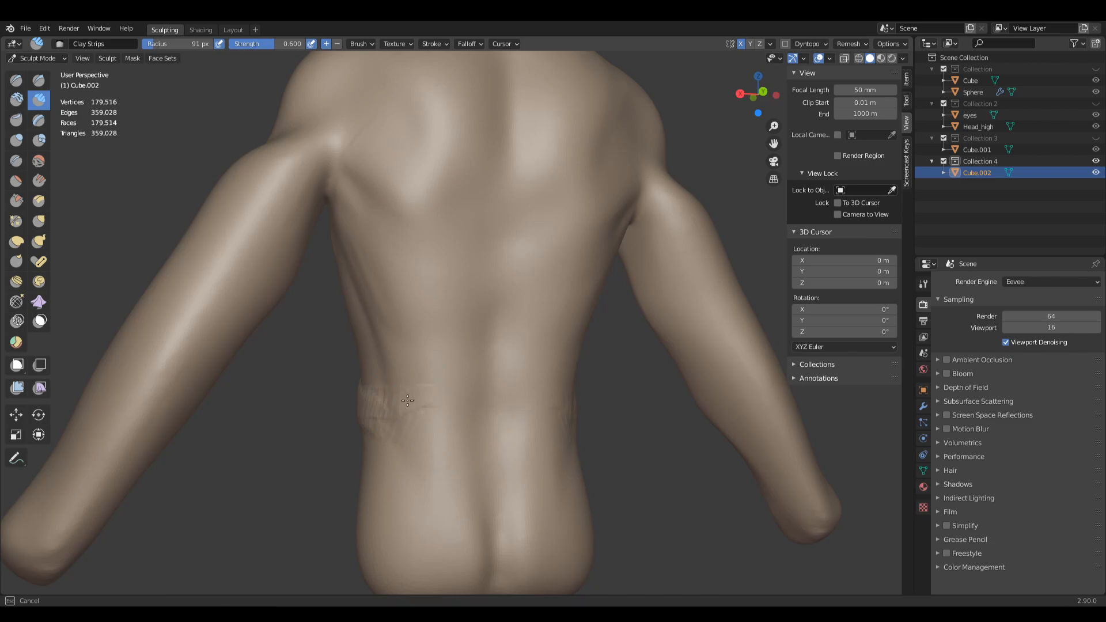
pyautogui.moveTo(424, 375); pyautogui.dragTo(637, 384, button='middle')
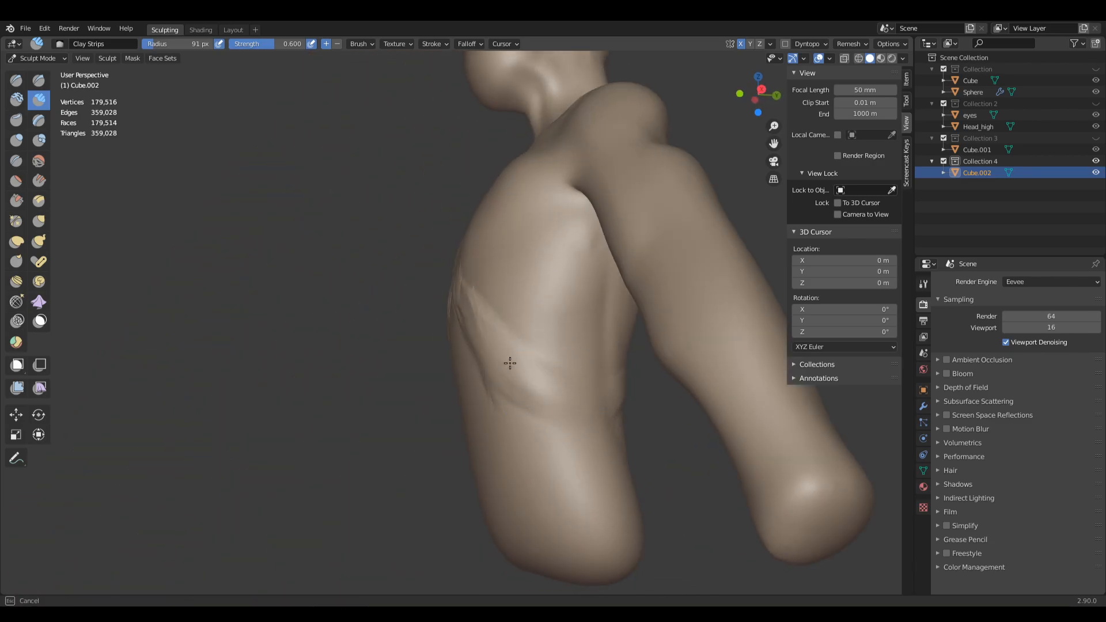
pyautogui.moveTo(512, 366); pyautogui.dragTo(571, 312, button='middle')
pyautogui.moveTo(579, 398); pyautogui.dragTo(542, 392, button='middle')
# Step: Adjust the waist and the sides of the ribcage with the Grab brush at a 137 px radius
pyautogui.press('g')
pyautogui.press(']')
pyautogui.press(']')
pyautogui.press(']')
pyautogui.press(']')
pyautogui.moveTo(503, 357); pyautogui.dragTo(505, 351, button='middle')
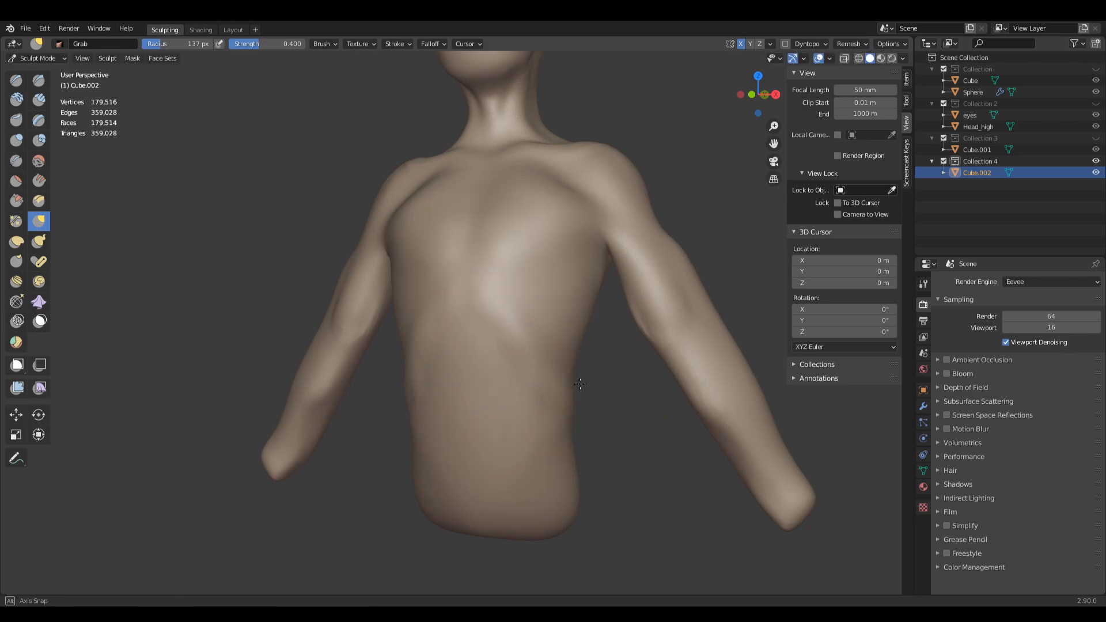
pyautogui.moveTo(573, 375); pyautogui.dragTo(509, 385, button='middle')
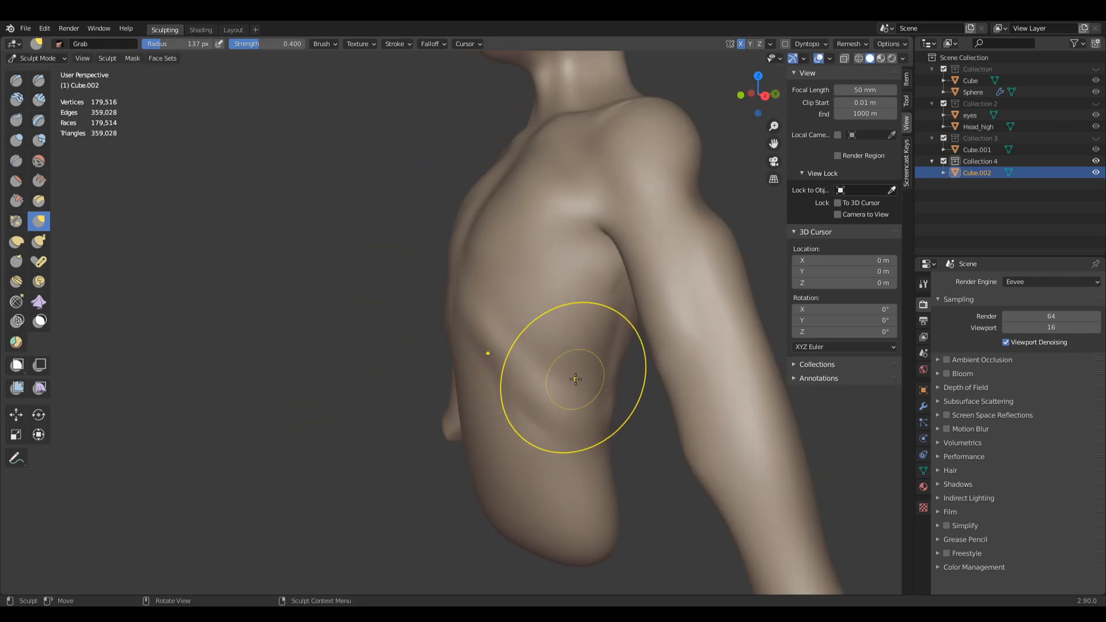
pyautogui.press('KP_1')
pyautogui.keyDown('shift'); pyautogui.moveTo(568, 387); pyautogui.dragTo(508, 312, button='middle'); pyautogui.keyUp('shift')
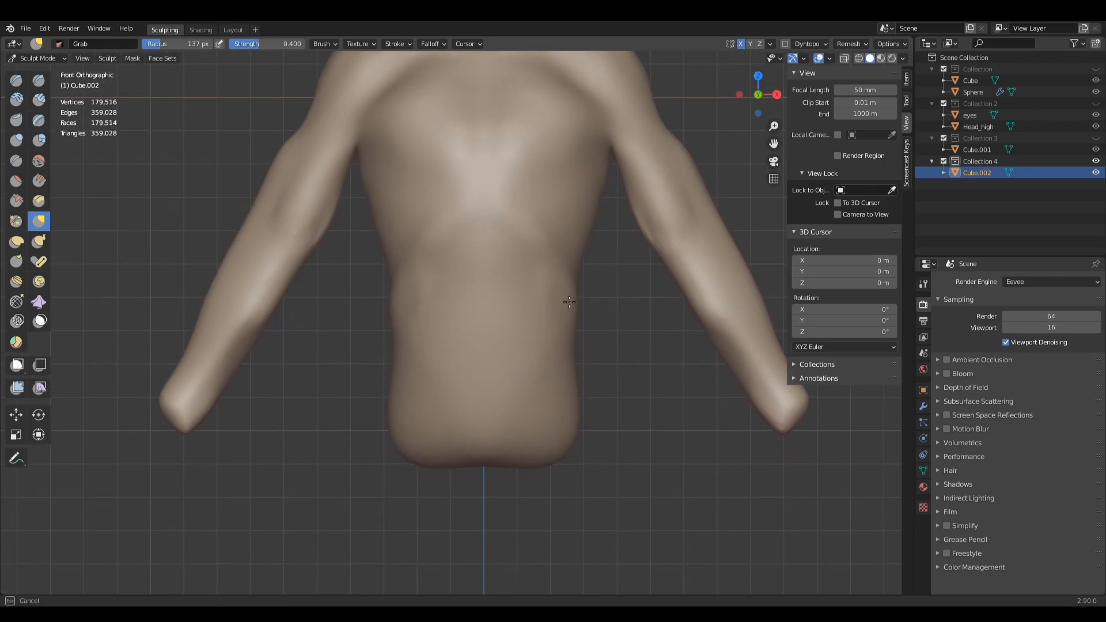
# Step: Sculpt paired abdominal muscles down the front of the torso with the Clay Strips brush at 92 px
pyautogui.press('q')
pyautogui.click(489, 350)
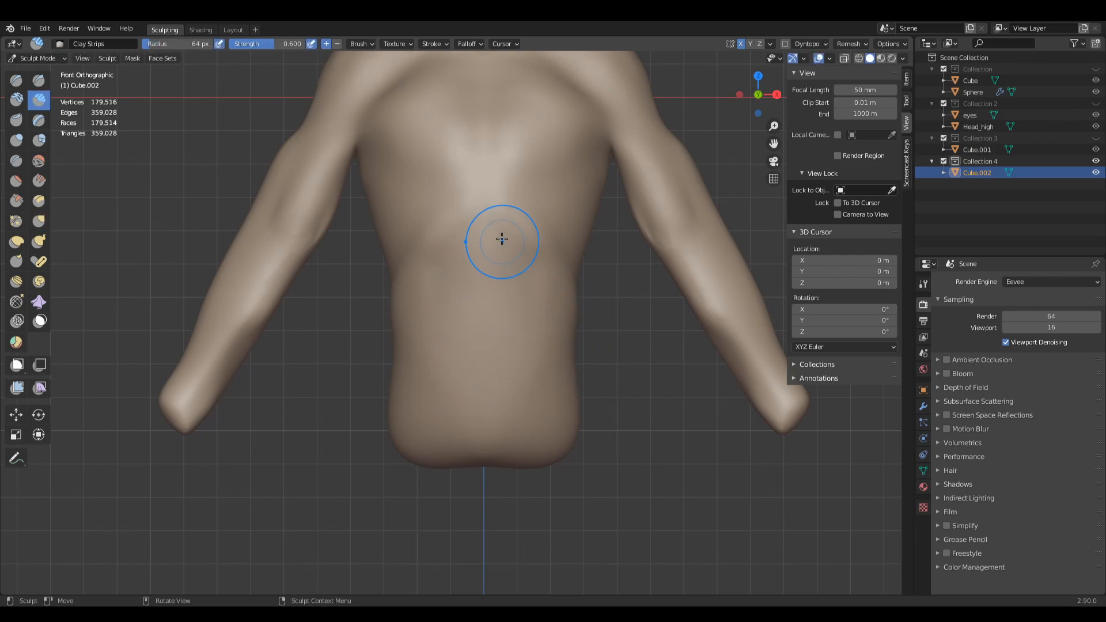
pyautogui.press('f')
pyautogui.click(550, 277)
pyautogui.moveTo(487, 234)
pyautogui.mouseDown()
pyautogui.moveTo(532, 284)
pyautogui.moveTo(498, 273)
pyautogui.moveTo(489, 439)
pyautogui.mouseUp()
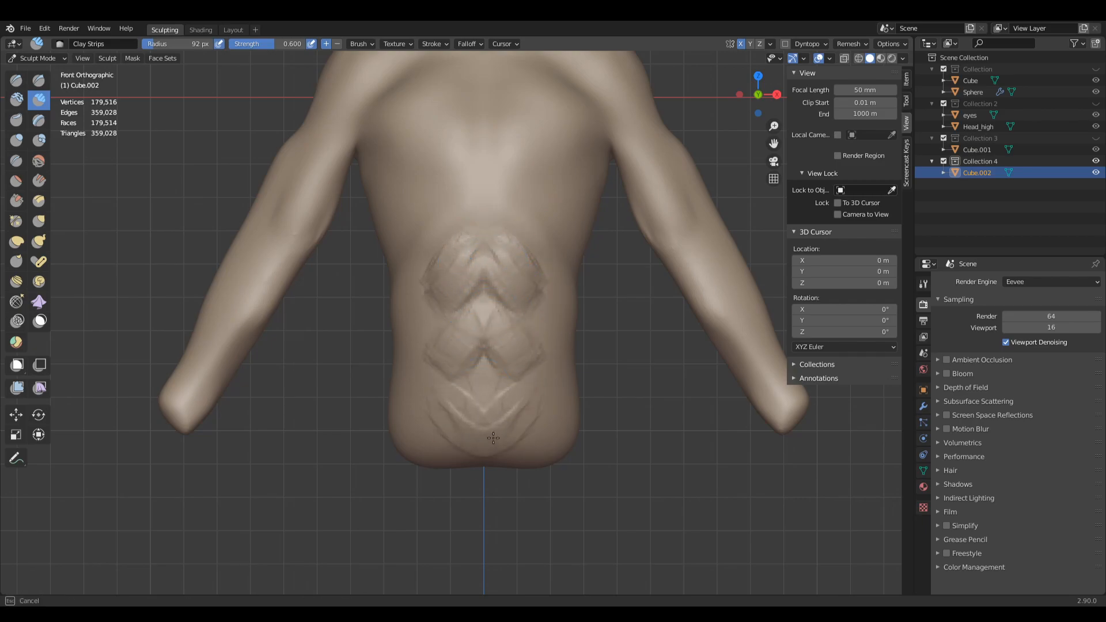
# Step: Fill out the lower abdomen with Clay Strips at 170 px, smooth all the abdominal muscles and activate the Grab brush
pyautogui.press('f')
pyautogui.click(514, 420)
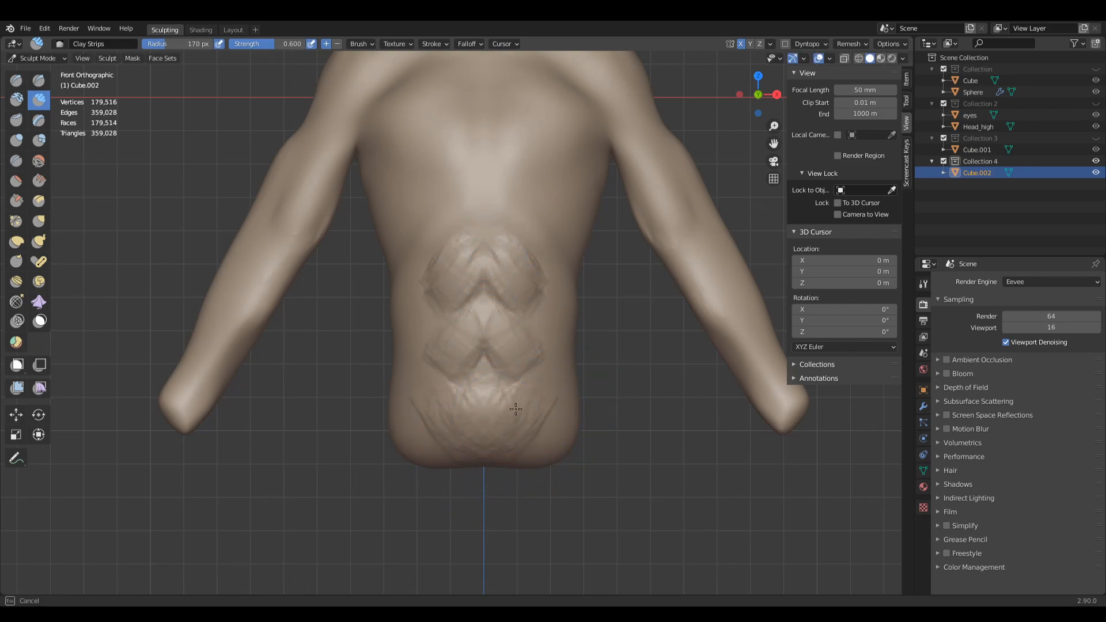
pyautogui.moveTo(513, 443)
pyautogui.keyDown('shift'); pyautogui.mouseDown()
pyautogui.moveTo(494, 456)
pyautogui.moveTo(492, 303)
pyautogui.mouseUp(); pyautogui.keyUp('shift')
pyautogui.press('g')
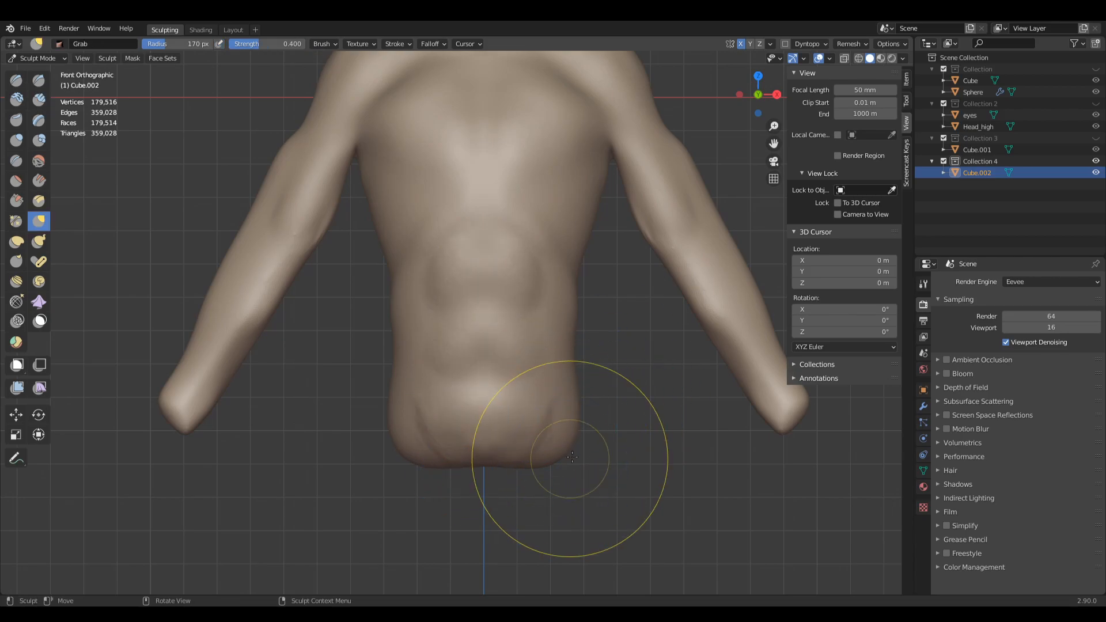
# Step: Raise a rib stroke on each side just below the chest muscles with the Clay Strips brush at 58 px
pyautogui.moveTo(520, 227)
pyautogui.keyDown('shift'); pyautogui.mouseDown(button='middle')
pyautogui.moveTo(501, 328)
pyautogui.moveTo(514, 315)
pyautogui.moveTo(506, 297)
pyautogui.mouseUp(button='middle'); pyautogui.keyUp('shift')
pyautogui.press('f')
pyautogui.click(501, 327)
pyautogui.press('q')
pyautogui.click(512, 313)
pyautogui.press('f')
pyautogui.click(499, 327)
pyautogui.moveTo(566, 285); pyautogui.dragTo(593, 250)
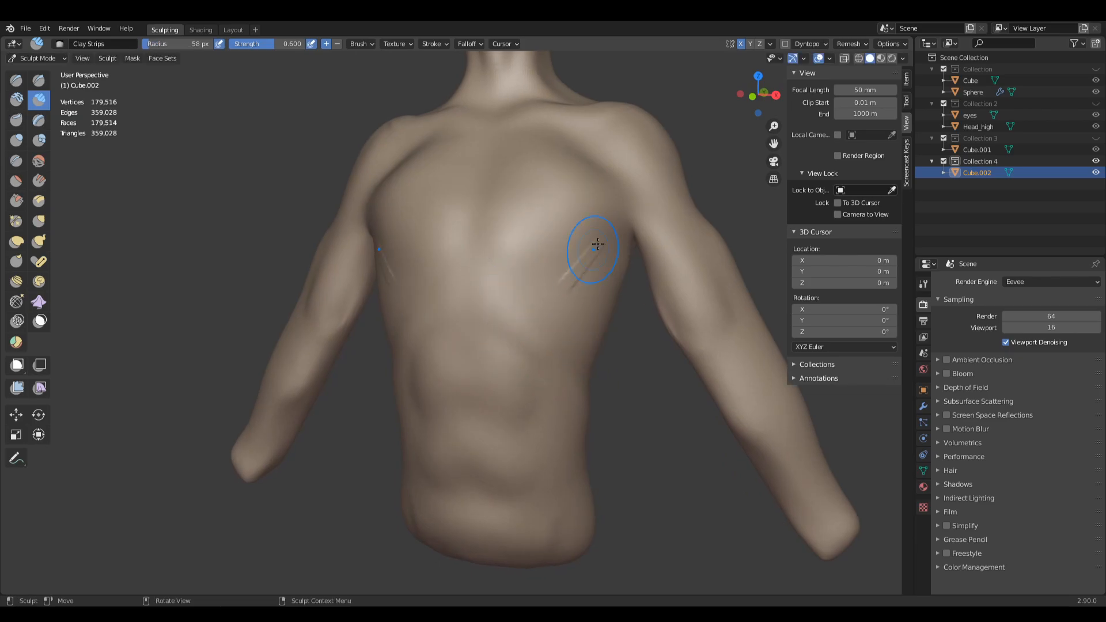
# Step: Build up the side of the ribcage beneath the chest with Clay Strips at 103 px and smooth it
pyautogui.moveTo(588, 275); pyautogui.dragTo(548, 277, button='middle')
pyautogui.press('f')
pyautogui.click(621, 278)
pyautogui.moveTo(577, 292); pyautogui.dragTo(617, 254)
pyautogui.moveTo(603, 299)
pyautogui.mouseDown()
pyautogui.moveTo(618, 321)
pyautogui.moveTo(566, 327)
pyautogui.moveTo(583, 329)
pyautogui.moveTo(558, 266)
pyautogui.mouseUp()
pyautogui.keyDown('shift'); pyautogui.moveTo(624, 306); pyautogui.dragTo(573, 286); pyautogui.keyUp('shift')
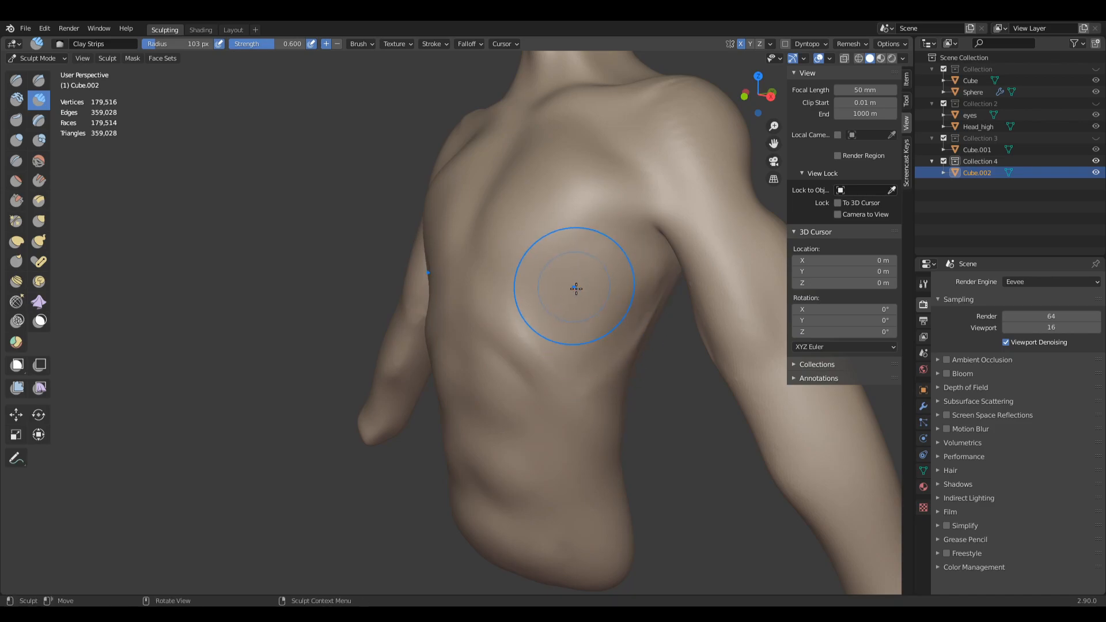
# Step: Add slanted serratus strokes below the armpits with Clay Strips at 88 px and smooth them
pyautogui.moveTo(573, 286); pyautogui.dragTo(599, 251, button='middle')
pyautogui.moveTo(600, 252); pyautogui.dragTo(599, 267)
pyautogui.moveTo(595, 289); pyautogui.dragTo(607, 285, button='middle')
pyautogui.moveTo(619, 281); pyautogui.dragTo(646, 302)
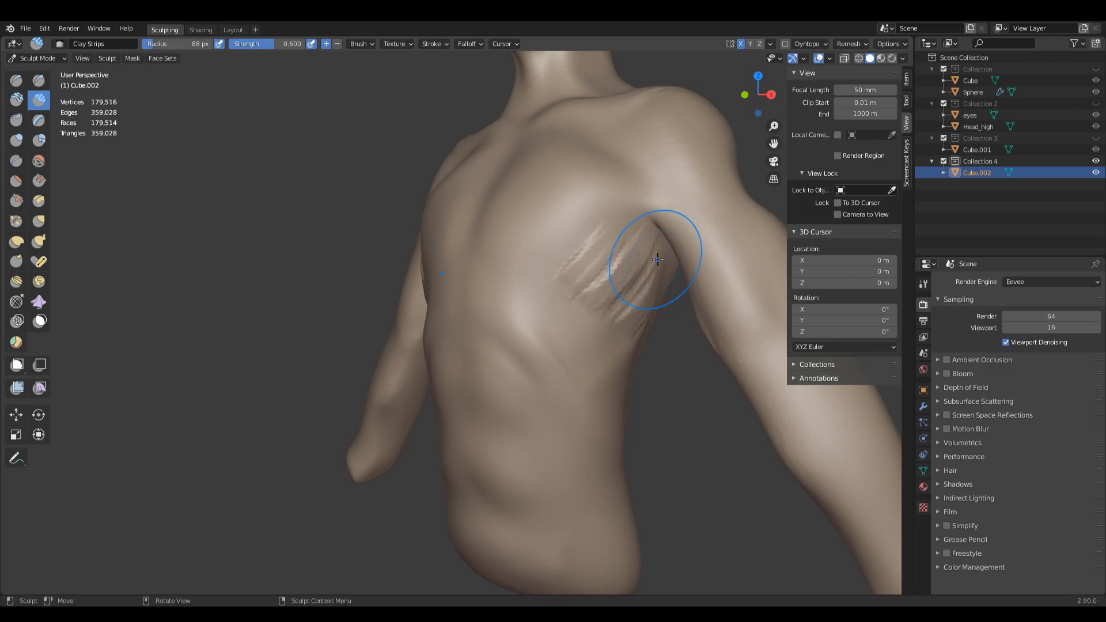
pyautogui.keyDown('shift'); pyautogui.moveTo(652, 255); pyautogui.dragTo(631, 302); pyautogui.keyUp('shift')
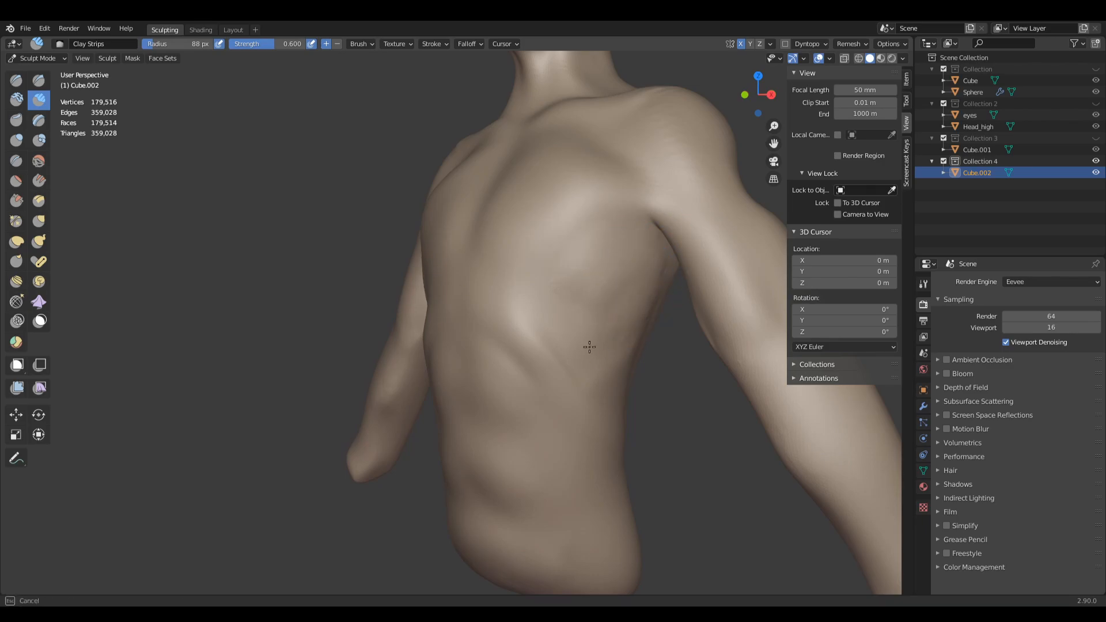
pyautogui.keyDown('shift'); pyautogui.moveTo(602, 346); pyautogui.dragTo(602, 347); pyautogui.keyUp('shift')
# Step: Build up the ribs and flank down the side of the torso with Clay Strips at 131 px
pyautogui.moveTo(602, 346); pyautogui.dragTo(554, 323, button='middle')
pyautogui.press(']')
pyautogui.moveTo(550, 291); pyautogui.dragTo(535, 365)
pyautogui.moveTo(555, 420); pyautogui.dragTo(555, 420)
pyautogui.press(']')
pyautogui.press(']')
pyautogui.press(']')
pyautogui.moveTo(556, 302); pyautogui.dragTo(554, 333, button='middle')
pyautogui.moveTo(553, 333); pyautogui.dragTo(623, 377)
pyautogui.moveTo(619, 368); pyautogui.dragTo(510, 363, button='middle')
pyautogui.moveTo(507, 314)
pyautogui.mouseDown()
pyautogui.moveTo(555, 344)
pyautogui.moveTo(551, 369)
pyautogui.mouseUp()
pyautogui.moveTo(506, 352)
pyautogui.mouseDown()
pyautogui.moveTo(549, 386)
pyautogui.moveTo(533, 379)
pyautogui.mouseUp()
pyautogui.moveTo(572, 367); pyautogui.dragTo(547, 351, button='middle')
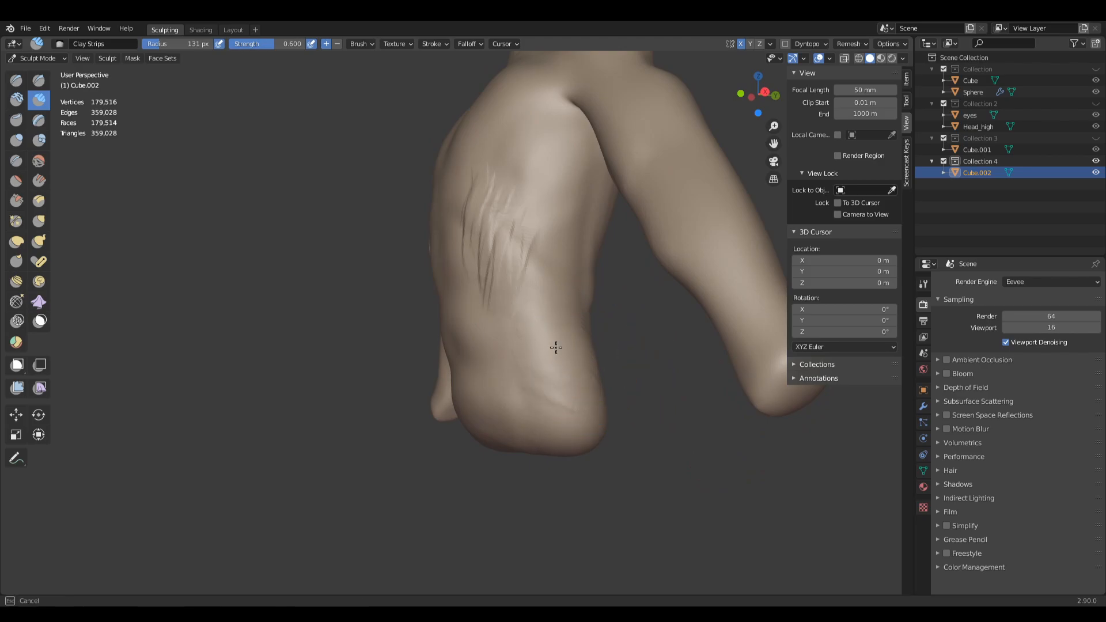
# Step: Define the line from the collarbone to the edge between shoulder and chest with Draw Sharp at 71 px
pyautogui.moveTo(498, 187)
pyautogui.mouseDown(button='middle')
pyautogui.moveTo(524, 288)
pyautogui.moveTo(515, 304)
pyautogui.moveTo(477, 296)
pyautogui.moveTo(507, 264)
pyautogui.mouseUp(button='middle')
pyautogui.press('q')
pyautogui.press('Escape')
pyautogui.press('q')
pyautogui.click(493, 287)
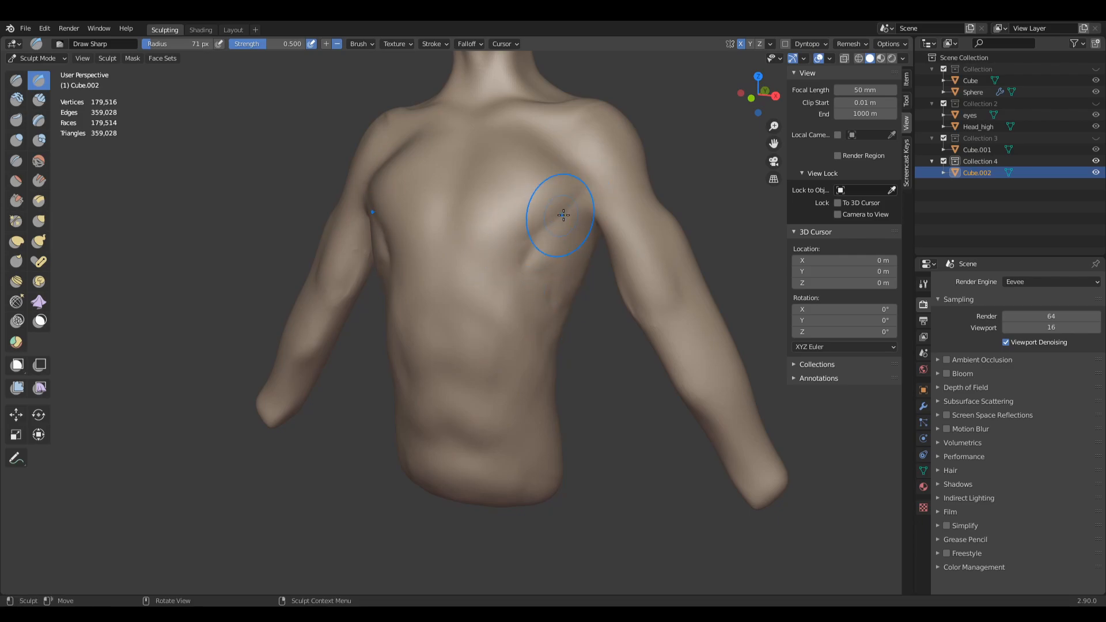
pyautogui.press('KP_1')
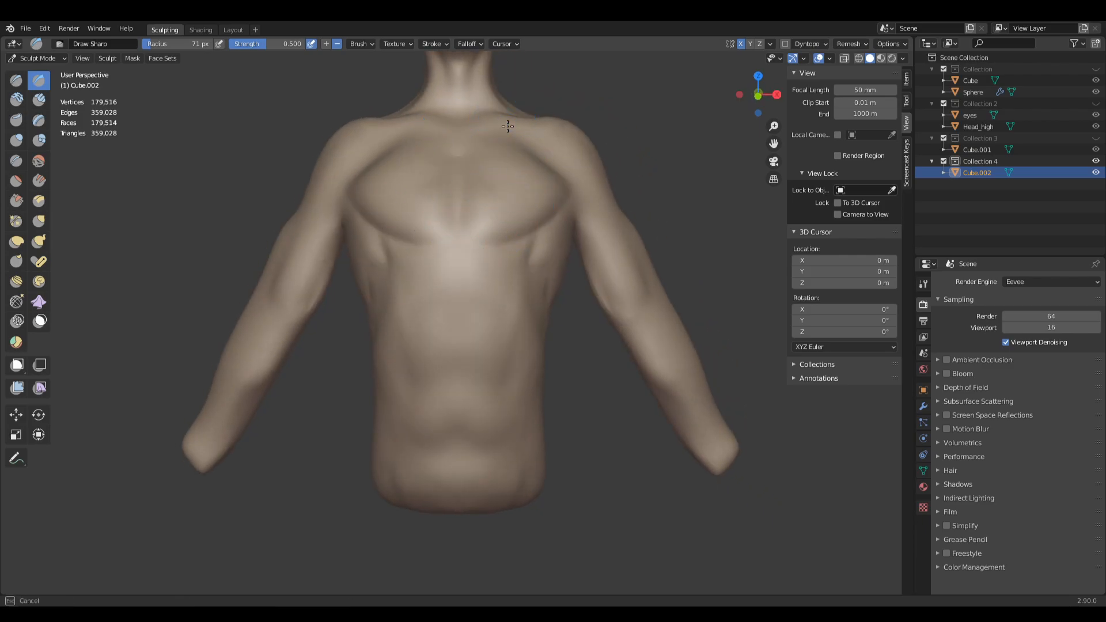
pyautogui.moveTo(500, 122); pyautogui.dragTo(574, 195)
# Step: Carve the crease between the biceps and forearm at the elbows with Draw Sharp at 71 px
pyautogui.moveTo(681, 280); pyautogui.dragTo(709, 292, button='middle')
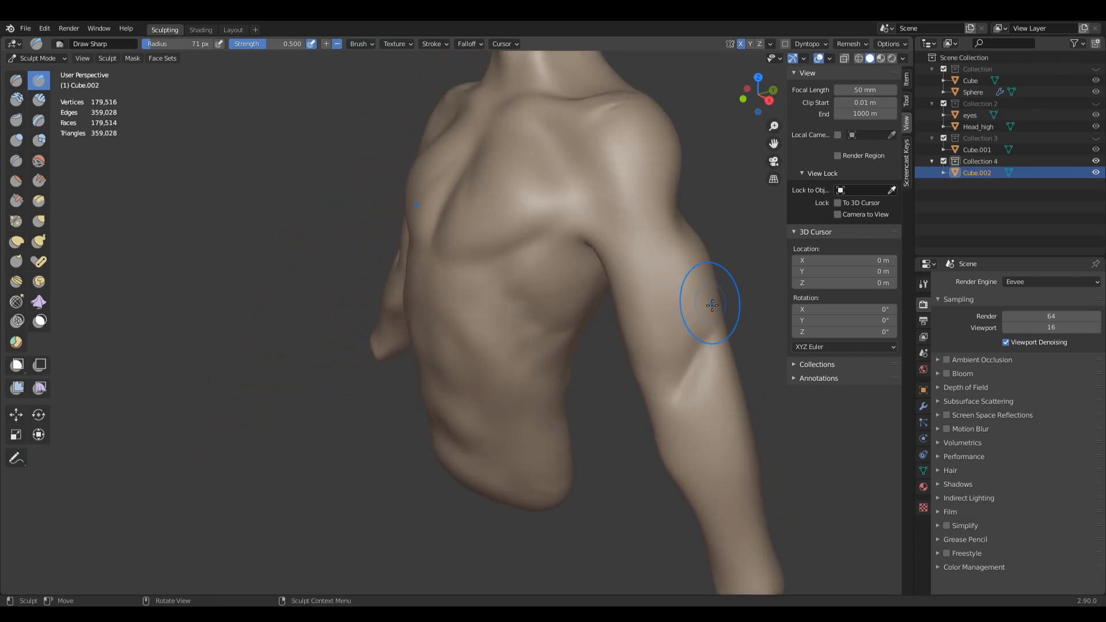
pyautogui.moveTo(674, 403)
pyautogui.keyDown('alt'); pyautogui.mouseDown(button='middle')
pyautogui.moveTo(730, 362)
pyautogui.moveTo(710, 359)
pyautogui.mouseUp(button='middle'); pyautogui.keyUp('alt')
pyautogui.moveTo(613, 348)
pyautogui.mouseDown()
pyautogui.moveTo(603, 344)
pyautogui.moveTo(637, 366)
pyautogui.mouseUp()
pyautogui.moveTo(732, 383)
pyautogui.mouseDown(button='middle')
pyautogui.moveTo(696, 387)
pyautogui.moveTo(654, 346)
pyautogui.mouseUp(button='middle')
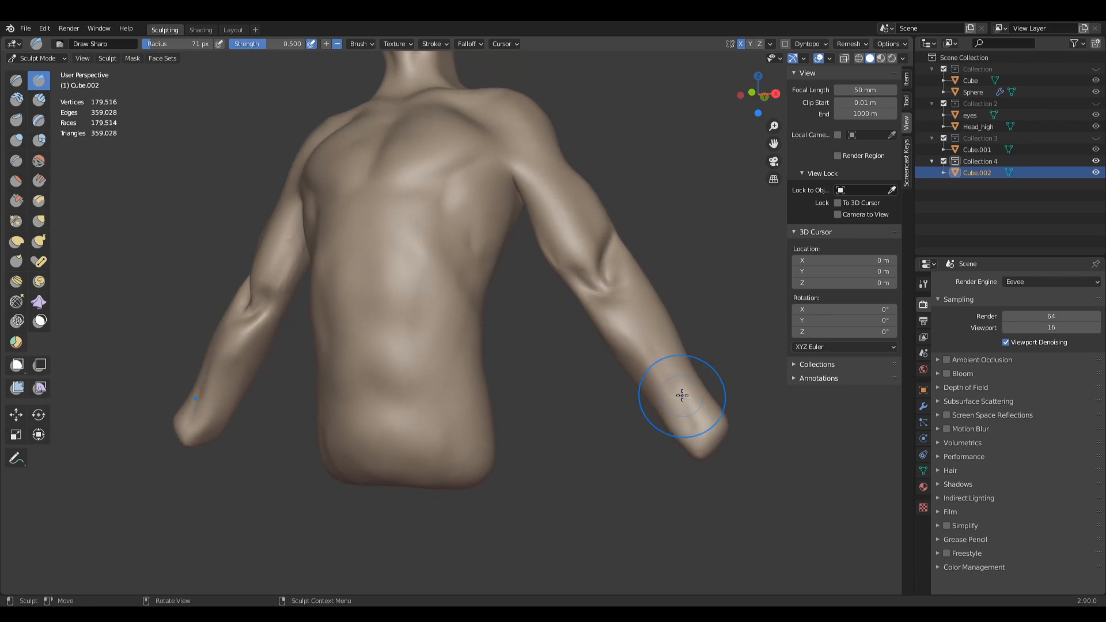
pyautogui.moveTo(638, 289)
pyautogui.mouseDown()
pyautogui.moveTo(582, 240)
pyautogui.moveTo(582, 207)
pyautogui.mouseUp()
# Step: Examine the proportions of the head, torso and arms from the front and at an angle
pyautogui.scroll(-5, 561, 368)
pyautogui.moveTo(560, 368)
pyautogui.keyDown('alt'); pyautogui.mouseDown(button='middle')
pyautogui.moveTo(595, 371)
pyautogui.moveTo(610, 399)
pyautogui.mouseUp(button='middle'); pyautogui.keyUp('alt')
pyautogui.scroll(3, 584, 335)
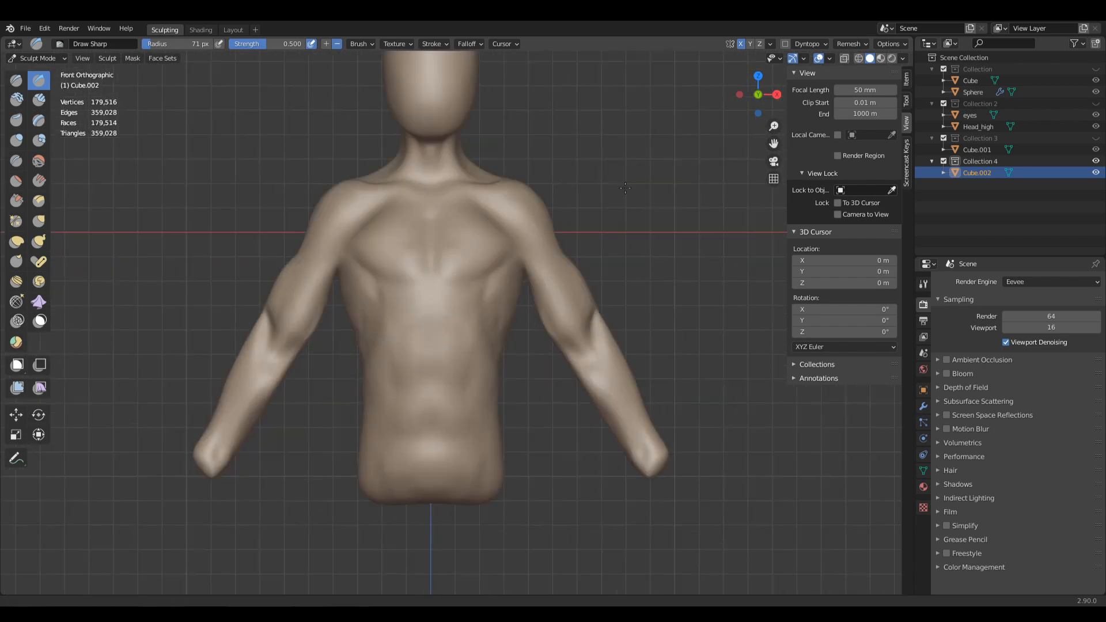
pyautogui.moveTo(602, 265); pyautogui.dragTo(622, 277, button='middle')
pyautogui.scroll(-2, 620, 242)
pyautogui.moveTo(621, 237)
pyautogui.keyDown('shift'); pyautogui.mouseDown(button='middle')
pyautogui.moveTo(628, 267)
pyautogui.moveTo(663, 291)
pyautogui.moveTo(572, 281)
pyautogui.moveTo(662, 309)
pyautogui.moveTo(730, 293)
pyautogui.moveTo(687, 286)
pyautogui.mouseUp(button='middle'); pyautogui.keyUp('shift')
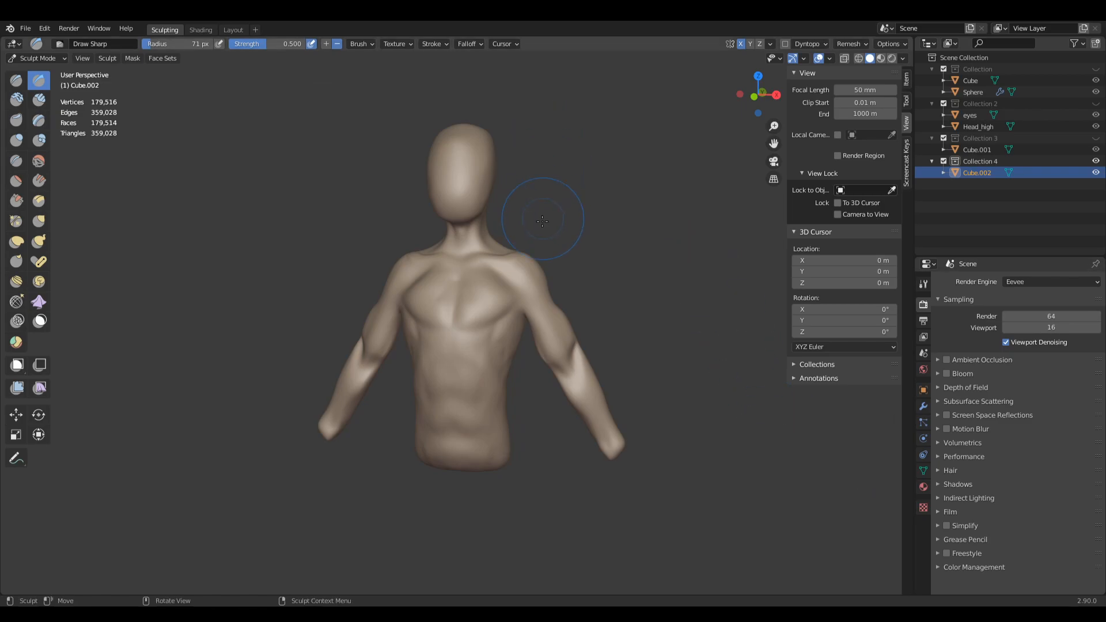
pyautogui.press('KP_1')
pyautogui.scroll(4, 543, 234)
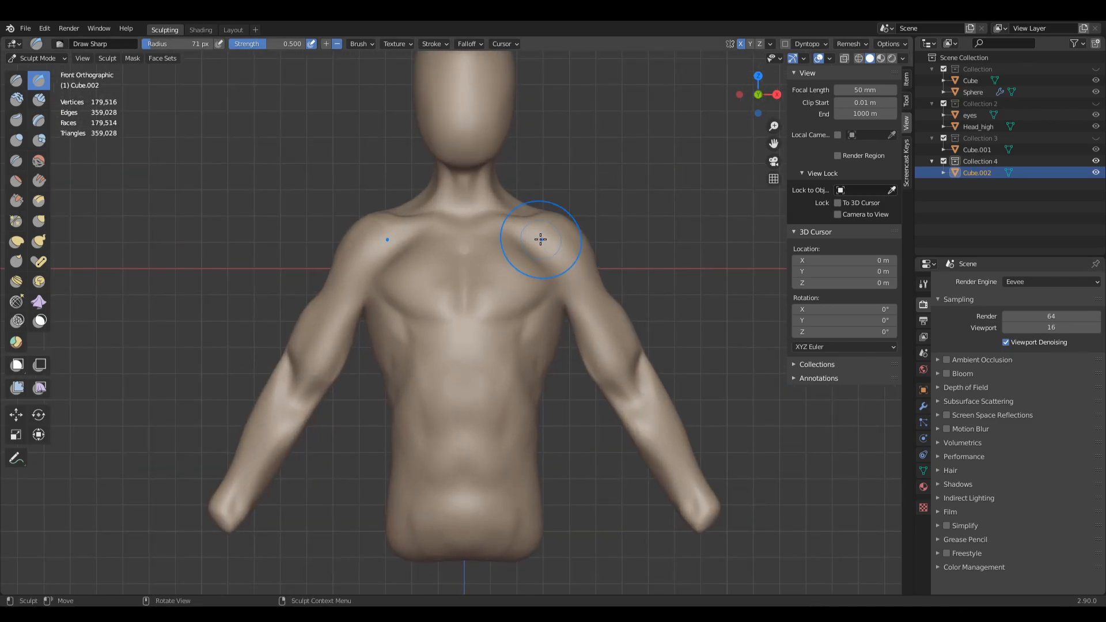
# Step: Deepen the groove between the collarbone, shoulder and chest with Draw Sharp at 70 px
pyautogui.press('q')
pyautogui.click(541, 271)
pyautogui.scroll(2, 541, 271)
pyautogui.press('q')
pyautogui.click(566, 252)
pyautogui.moveTo(573, 242)
pyautogui.keyDown('shift'); pyautogui.mouseDown(button='middle')
pyautogui.moveTo(570, 291)
pyautogui.moveTo(536, 301)
pyautogui.mouseUp(button='middle'); pyautogui.keyUp('shift')
pyautogui.press('f')
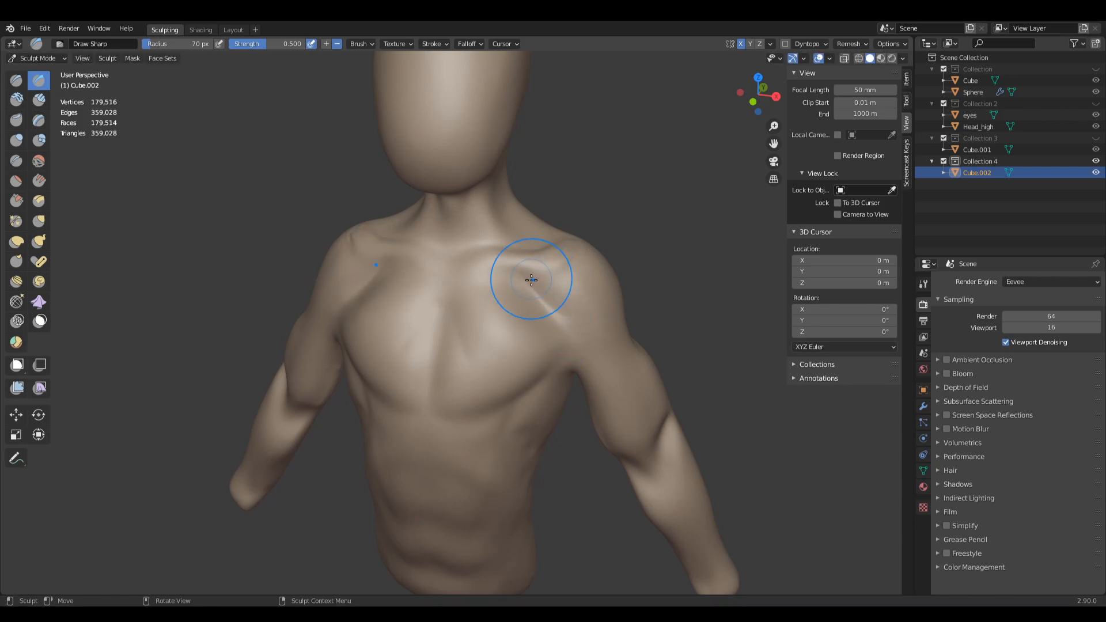
pyautogui.click(608, 353)
# Step: Adjust the outline of the shoulders and upper arms with the Grab brush at 180 px
pyautogui.scroll(-3, 662, 300)
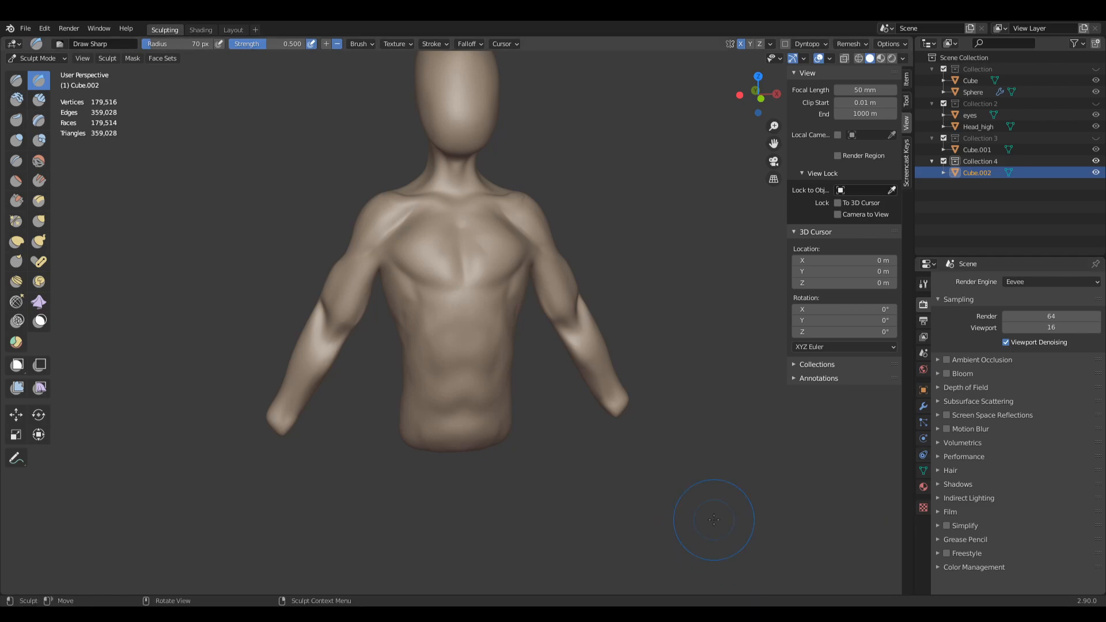
pyautogui.scroll(2, 607, 282)
pyautogui.moveTo(607, 282); pyautogui.dragTo(644, 267, button='middle')
pyautogui.press('KP_1')
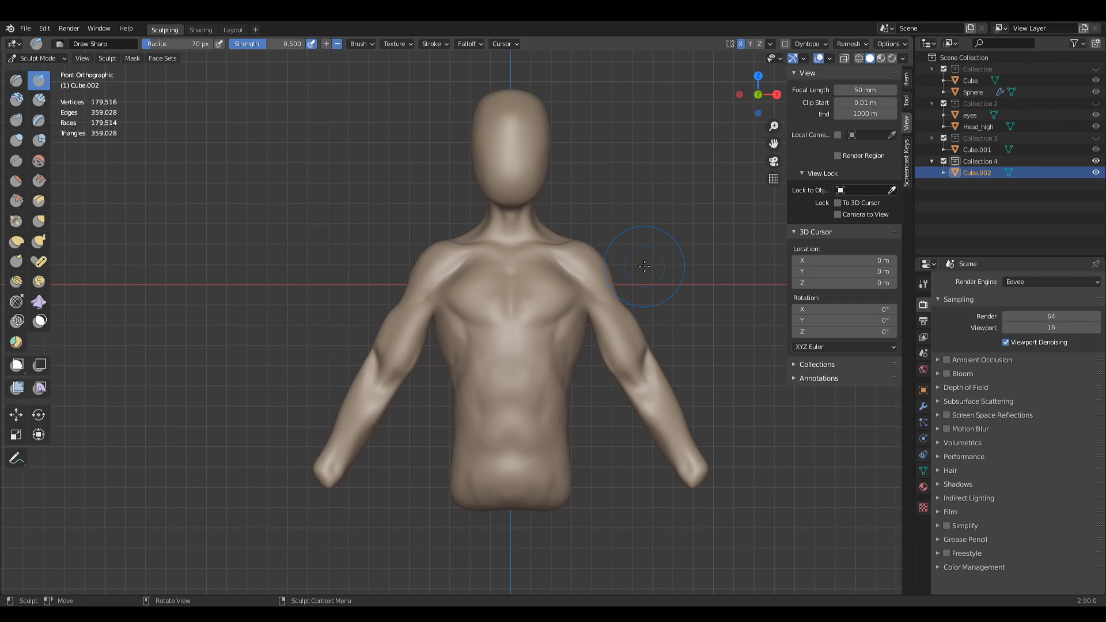
pyautogui.press('g')
pyautogui.scroll(5, 642, 259)
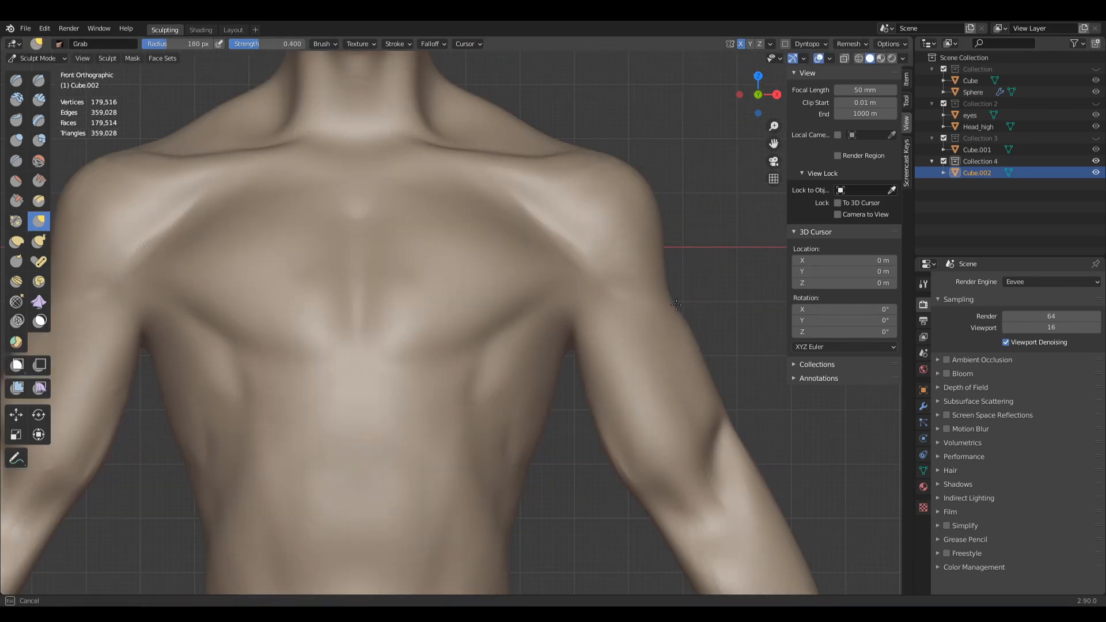
pyautogui.moveTo(518, 276)
pyautogui.mouseDown(button='middle')
pyautogui.moveTo(386, 290)
pyautogui.moveTo(507, 223)
pyautogui.moveTo(407, 279)
pyautogui.mouseUp(button='middle')
pyautogui.scroll(-4, 408, 279)
pyautogui.press('KP_1')
pyautogui.scroll(-3, 492, 287)
# Step: Build up the rear of the shoulder muscles with Clay Strips at 104 px
pyautogui.keyDown('shift'); pyautogui.moveTo(491, 287); pyautogui.dragTo(519, 139, button='middle'); pyautogui.keyUp('shift')
pyautogui.moveTo(519, 230)
pyautogui.mouseDown(button='middle')
pyautogui.moveTo(527, 254)
pyautogui.moveTo(508, 237)
pyautogui.mouseUp(button='middle')
pyautogui.press('KP_1')
pyautogui.press('KP_1')
pyautogui.press('f')
pyautogui.moveTo(508, 374)
pyautogui.keyDown('shift'); pyautogui.mouseDown(button='middle')
pyautogui.moveTo(513, 237)
pyautogui.moveTo(501, 338)
pyautogui.moveTo(563, 227)
pyautogui.moveTo(518, 242)
pyautogui.moveTo(563, 246)
pyautogui.moveTo(383, 227)
pyautogui.mouseUp(button='middle'); pyautogui.keyUp('shift')
pyautogui.press('c')
pyautogui.press('c')
pyautogui.scroll(2, 515, 235)
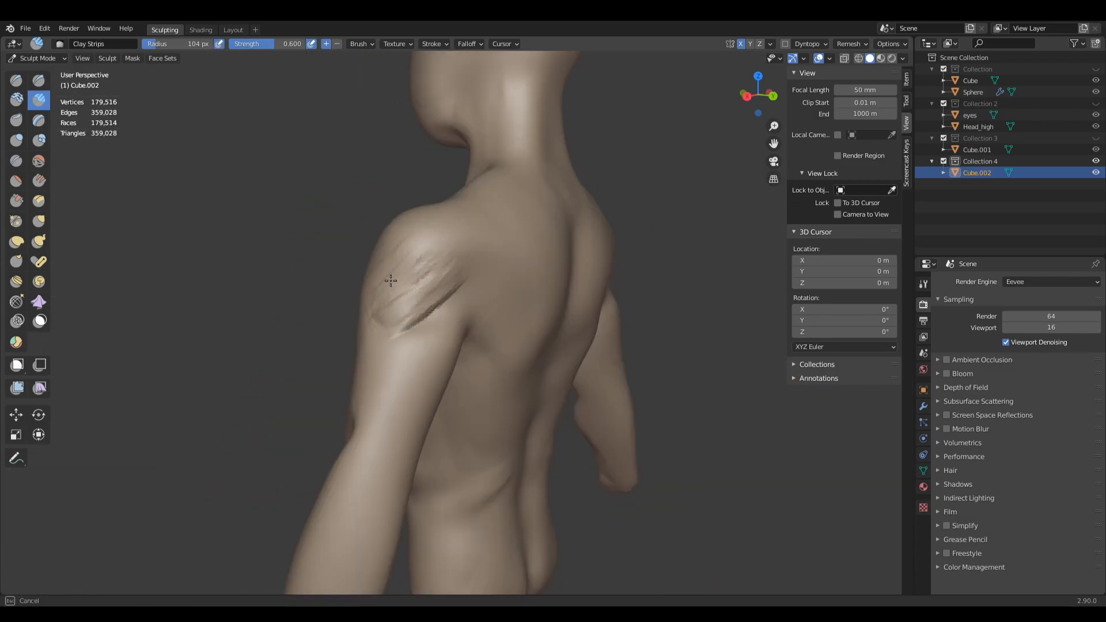
# Step: Invert the mask so only the arms stay editable and reposition them with Grab at 247 px
pyautogui.press('KP_1')
pyautogui.press('a')
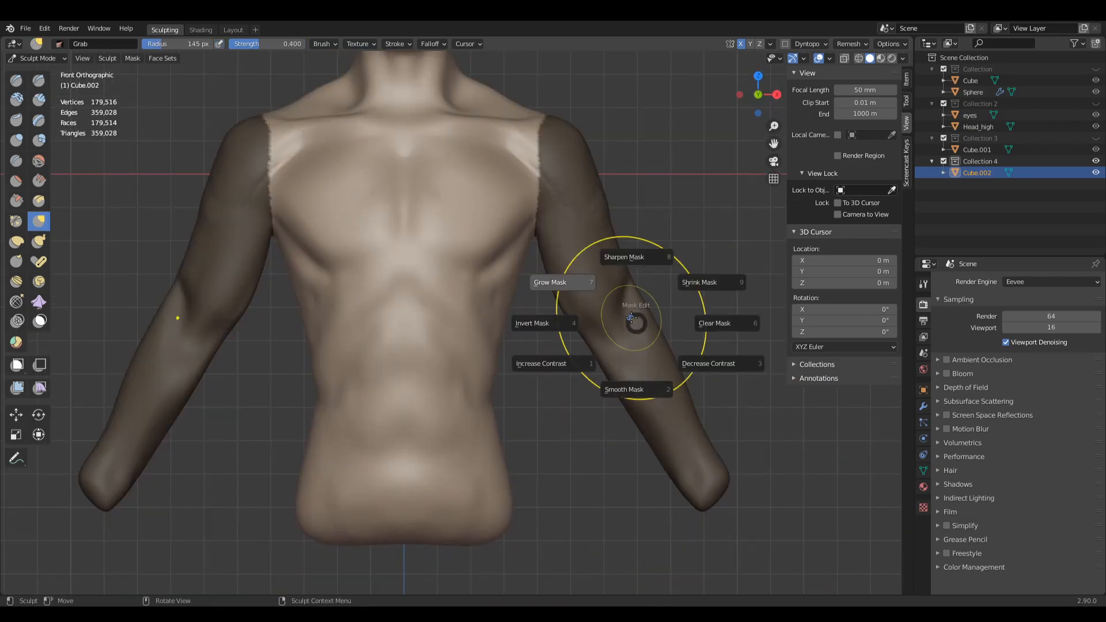
pyautogui.click(604, 307)
pyautogui.press('g')
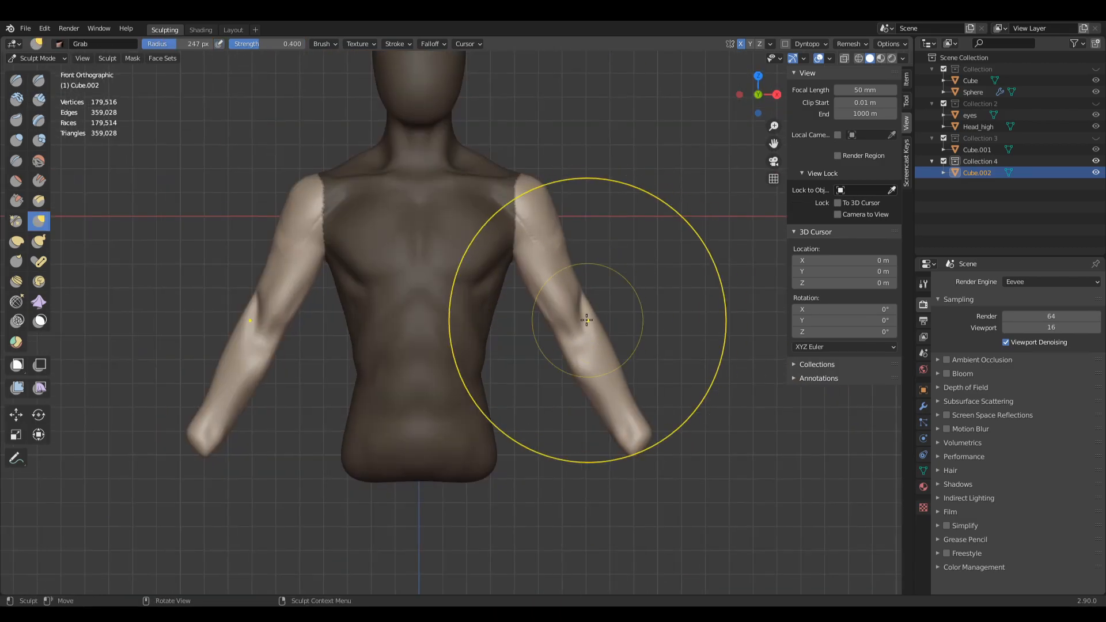
pyautogui.press('f')
pyautogui.click(605, 476)
pyautogui.press('a')
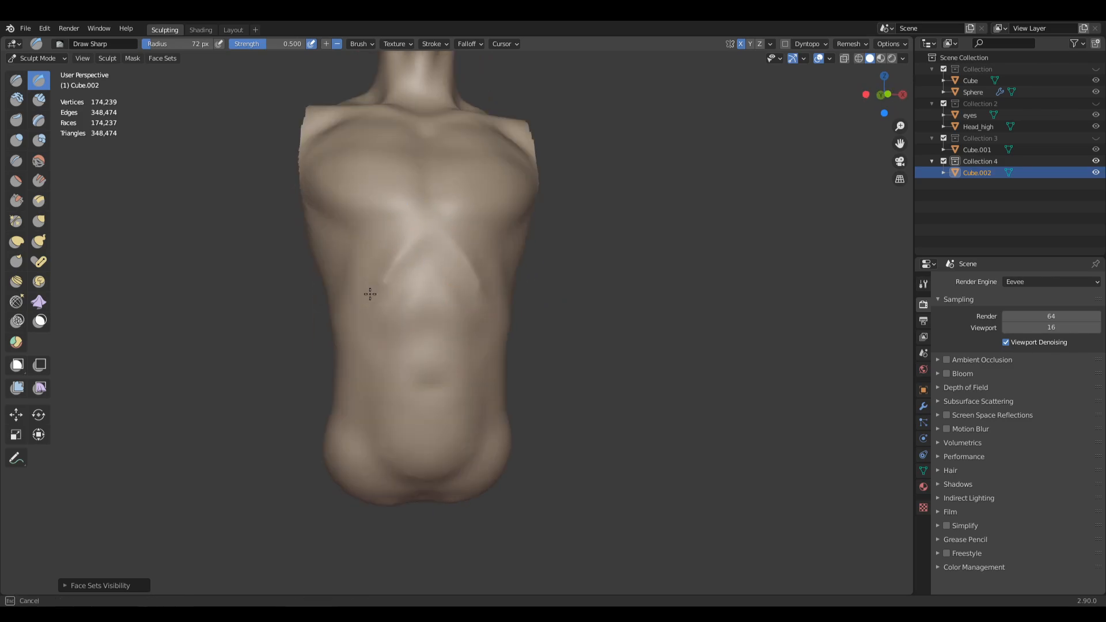
# Step: Build up the middle and lower abdomen with Clay Strips at 103 px and 115 px
pyautogui.moveTo(402, 265); pyautogui.dragTo(401, 270)
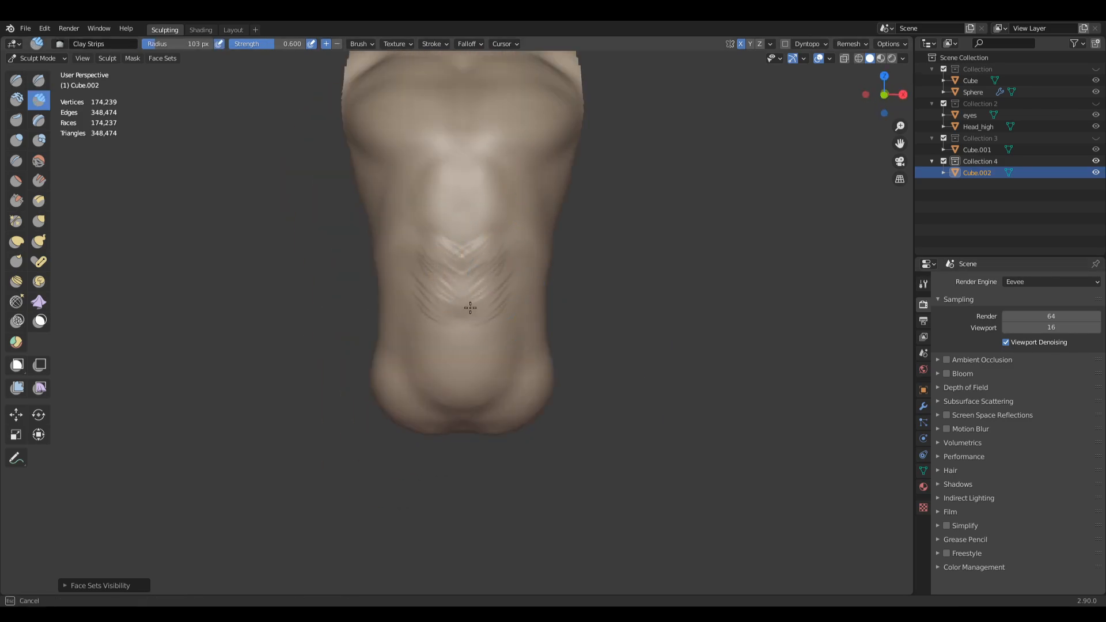
pyautogui.moveTo(444, 369); pyautogui.dragTo(461, 362, button='middle')
pyautogui.moveTo(446, 355); pyautogui.dragTo(463, 399)
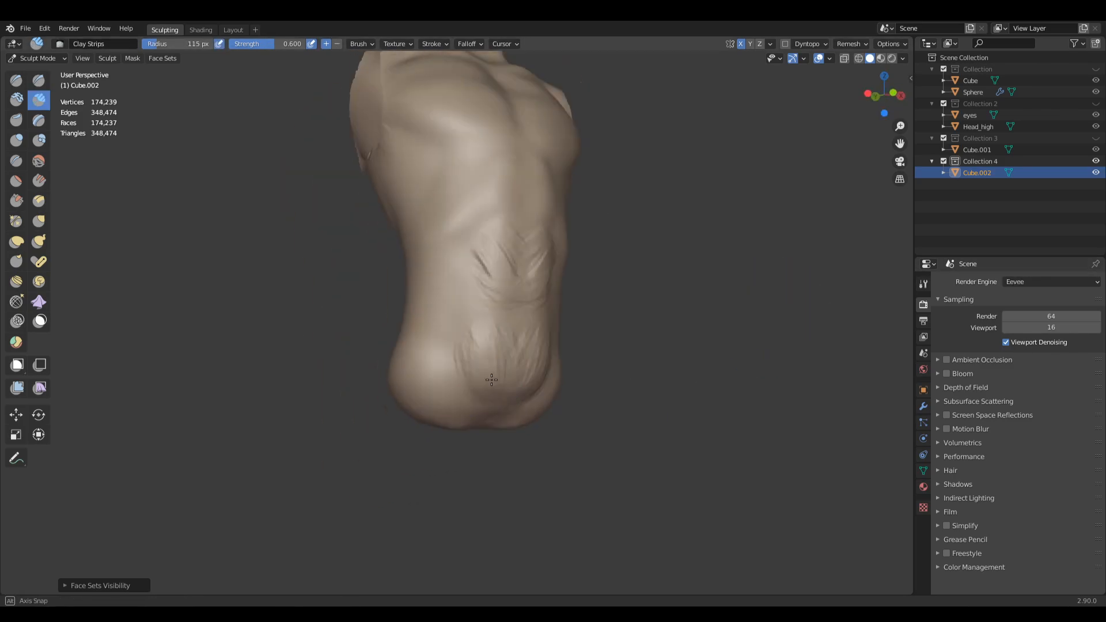
# Step: Adjust the torso profile from the side with the Grab brush and show the hidden arms again
pyautogui.press('KP_3')
pyautogui.scroll(3, 510, 283)
pyautogui.press('g')
pyautogui.moveTo(526, 233)
pyautogui.keyDown('shift'); pyautogui.mouseDown(button='middle')
pyautogui.moveTo(518, 327)
pyautogui.moveTo(369, 271)
pyautogui.mouseUp(button='middle'); pyautogui.keyUp('shift')
pyautogui.press('h')
pyautogui.press('KP_3')
pyautogui.scroll(2, 476, 354)
# Step: Clear the mask and shape the hips and pelvis below the abdomen with Clay Strips at 102 px
pyautogui.moveTo(421, 353)
pyautogui.mouseDown(button='middle')
pyautogui.moveTo(519, 346)
pyautogui.moveTo(447, 294)
pyautogui.moveTo(353, 364)
pyautogui.moveTo(484, 352)
pyautogui.moveTo(499, 361)
pyautogui.mouseUp(button='middle')
pyautogui.press('b')
pyautogui.hotkey('alt', 'm')
pyautogui.press('f')
pyautogui.press('c')
pyautogui.moveTo(499, 360); pyautogui.dragTo(475, 401)
pyautogui.moveTo(476, 401); pyautogui.dragTo(536, 386, button='middle')
pyautogui.moveTo(406, 406); pyautogui.dragTo(463, 356)
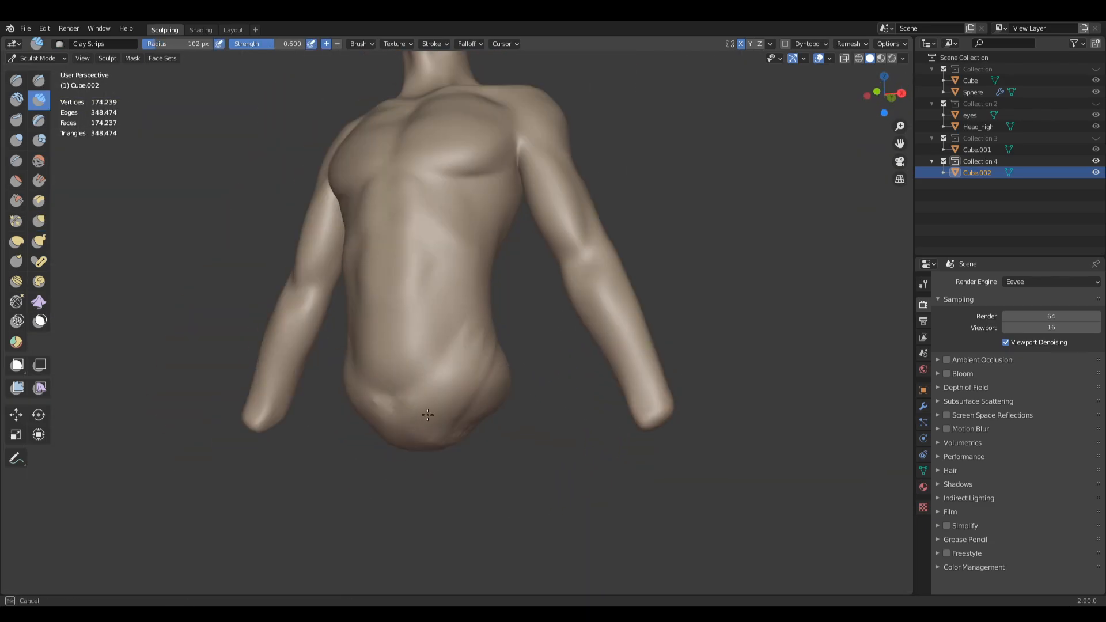
pyautogui.moveTo(407, 430); pyautogui.dragTo(455, 424, button='middle')
# Step: Cut a vertical groove down the middle of the torso to the navel with the Crease brush
pyautogui.hotkey('shift', 't')
pyautogui.hotkey('shift', 'c')
pyautogui.moveTo(475, 341)
pyautogui.mouseDown(button='middle')
pyautogui.moveTo(438, 254)
pyautogui.moveTo(387, 242)
pyautogui.mouseUp(button='middle')
pyautogui.moveTo(381, 242); pyautogui.dragTo(382, 388)
pyautogui.press('x')
pyautogui.moveTo(404, 380)
pyautogui.keyDown('ctrl'); pyautogui.mouseDown(button='middle')
pyautogui.moveTo(440, 314)
pyautogui.moveTo(455, 398)
pyautogui.mouseUp(button='middle'); pyautogui.keyUp('ctrl')
pyautogui.moveTo(518, 346); pyautogui.dragTo(473, 346, button='middle')
# Step: Refine the transition between the chest and shoulder muscles with Clay Strips at 84 px and the Crease brush
pyautogui.press('g')
pyautogui.moveTo(533, 260)
pyautogui.mouseDown(button='middle')
pyautogui.moveTo(492, 280)
pyautogui.moveTo(507, 231)
pyautogui.mouseUp(button='middle')
pyautogui.press('c')
pyautogui.moveTo(548, 251); pyautogui.dragTo(530, 208)
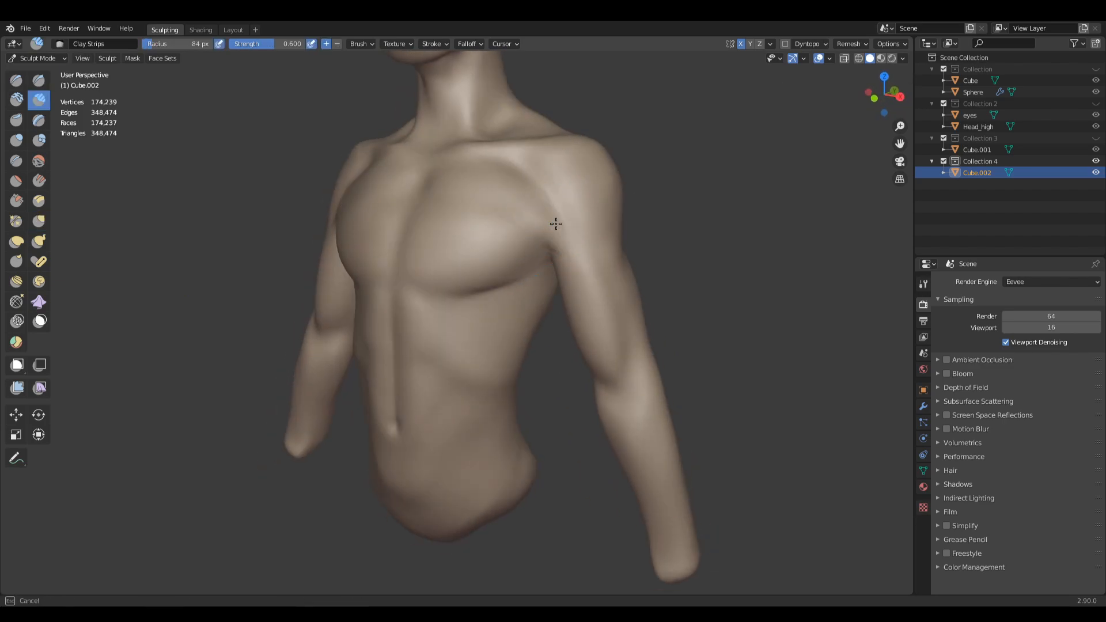
pyautogui.moveTo(531, 207); pyautogui.dragTo(506, 173, button='middle')
pyautogui.hotkey('shift', 'c')
pyautogui.moveTo(560, 198)
pyautogui.mouseDown(button='middle')
pyautogui.moveTo(386, 192)
pyautogui.moveTo(346, 217)
pyautogui.moveTo(539, 265)
pyautogui.mouseUp(button='middle')
# Step: Reshape the shoulders and upper arms with the Grab brush at 152 px and 113 px
pyautogui.press('g')
pyautogui.keyDown('ctrl'); pyautogui.moveTo(539, 369); pyautogui.dragTo(581, 129, button='middle'); pyautogui.keyUp('ctrl')
pyautogui.keyDown('ctrl'); pyautogui.moveTo(510, 357); pyautogui.dragTo(513, 415, button='middle'); pyautogui.keyUp('ctrl')
pyautogui.moveTo(510, 323)
pyautogui.mouseDown(button='middle')
pyautogui.moveTo(556, 288)
pyautogui.moveTo(536, 438)
pyautogui.mouseUp(button='middle')
pyautogui.press('c')
pyautogui.moveTo(528, 210)
pyautogui.mouseDown(button='middle')
pyautogui.moveTo(403, 231)
pyautogui.moveTo(369, 254)
pyautogui.mouseUp(button='middle')
pyautogui.press('g')
pyautogui.press('f')
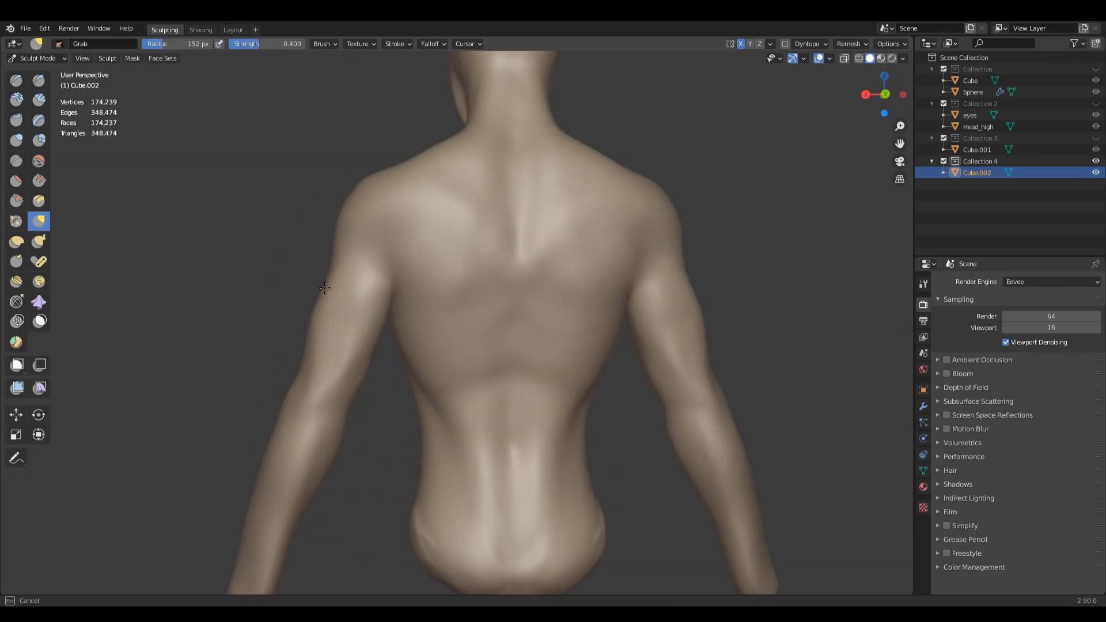
pyautogui.keyDown('alt'); pyautogui.moveTo(328, 293); pyautogui.dragTo(554, 305, button='middle'); pyautogui.keyUp('alt')
pyautogui.press('f')
pyautogui.click(578, 323)
pyautogui.moveTo(611, 276); pyautogui.dragTo(648, 340, button='middle')
pyautogui.moveTo(577, 311); pyautogui.dragTo(692, 311, button='middle')
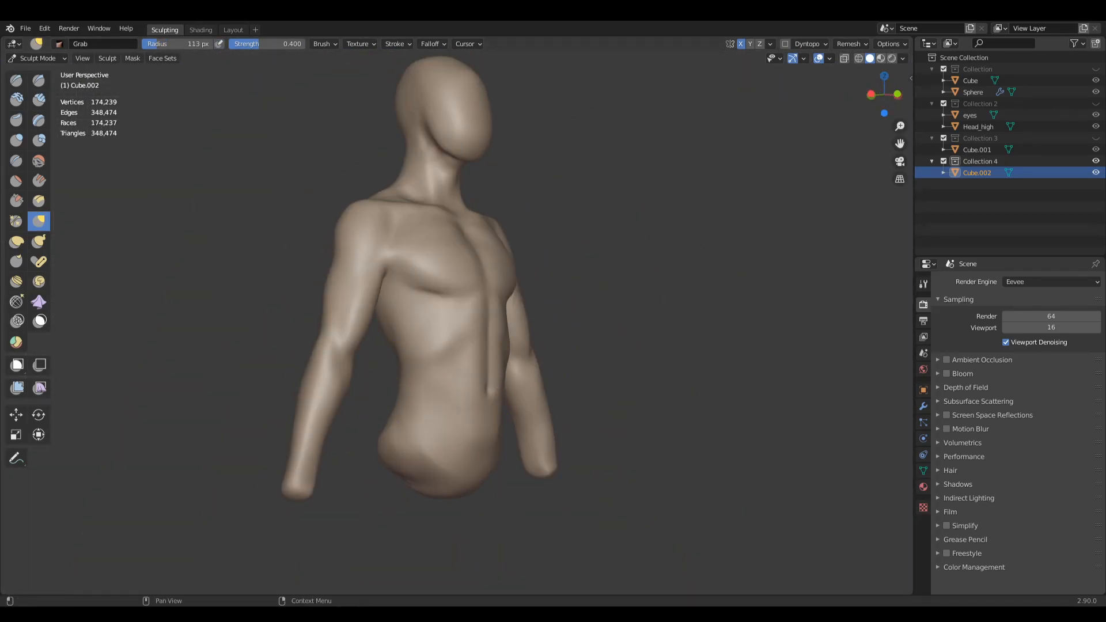
# Step: Build up the upper back muscles between the neck and shoulder blades with Clay Strips at 110 px
pyautogui.press('q')
pyautogui.moveTo(415, 265)
pyautogui.mouseDown(button='middle')
pyautogui.moveTo(599, 246)
pyautogui.moveTo(518, 328)
pyautogui.moveTo(507, 248)
pyautogui.moveTo(482, 198)
pyautogui.mouseUp(button='middle')
pyautogui.click(602, 242)
pyautogui.press('c')
pyautogui.moveTo(482, 197); pyautogui.dragTo(506, 269)
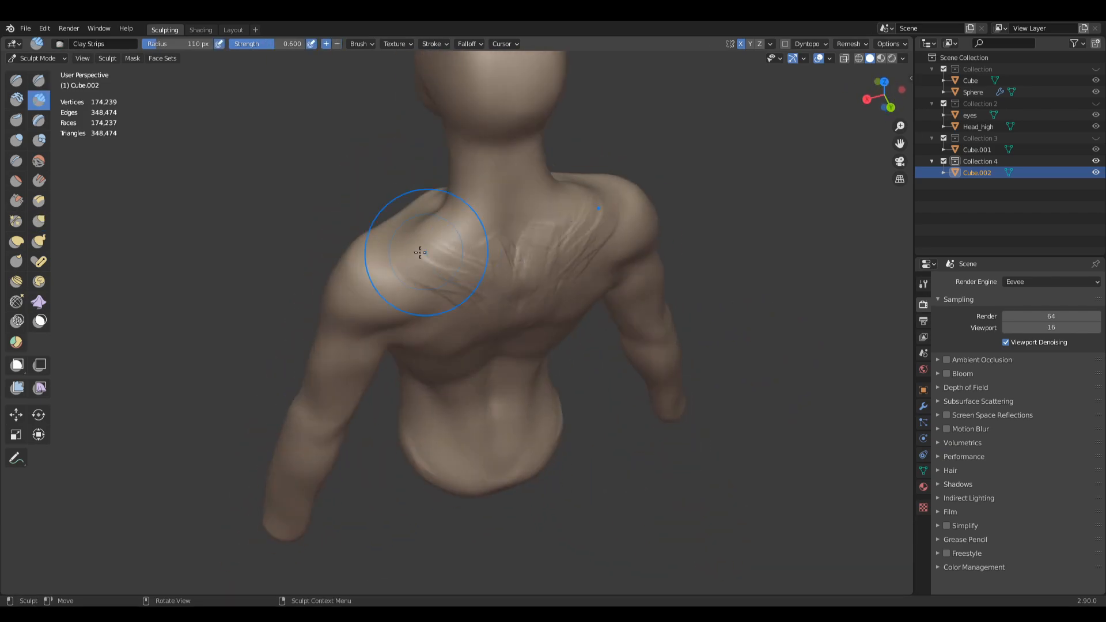
pyautogui.moveTo(502, 165); pyautogui.dragTo(490, 99, button='middle')
pyautogui.press('g')
pyautogui.moveTo(543, 260)
pyautogui.mouseDown(button='middle')
pyautogui.moveTo(482, 239)
pyautogui.moveTo(660, 218)
pyautogui.mouseUp(button='middle')
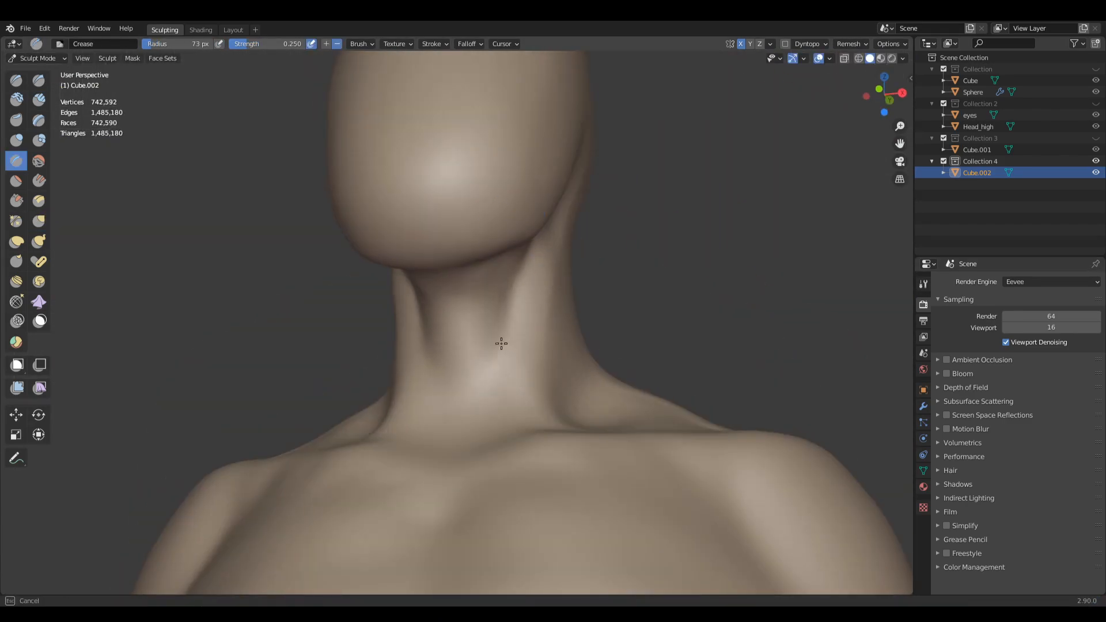
# Step: Add strokes below the inner ends of the collarbones with Clay Strips at 83 px and undo the last one
pyautogui.press('c')
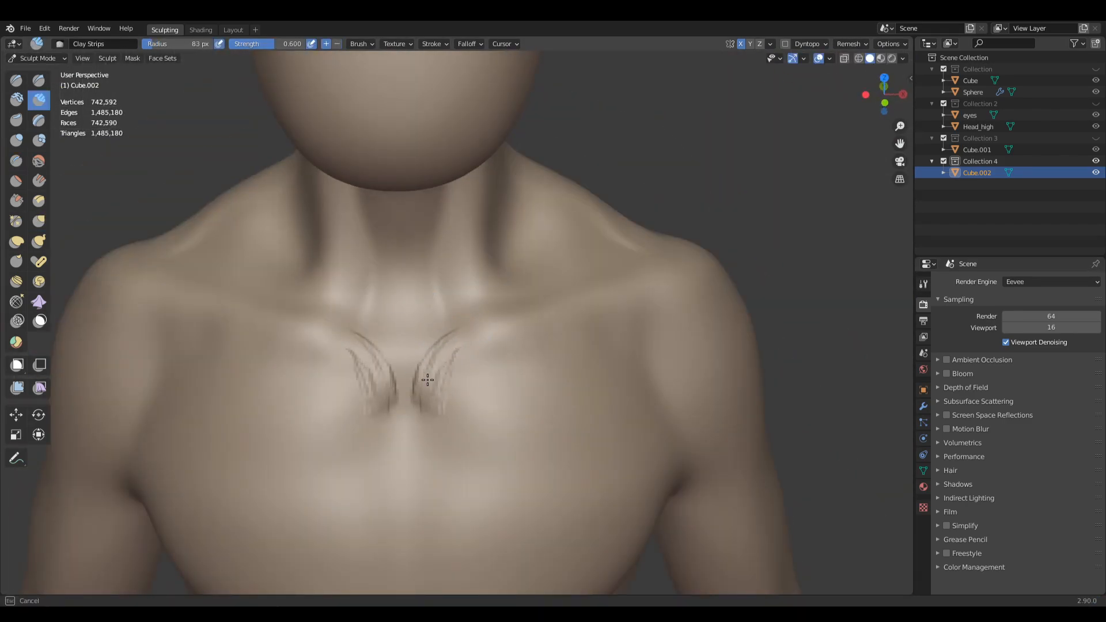
pyautogui.hotkey('ctrl', 'z')
pyautogui.moveTo(477, 395)
pyautogui.mouseDown(button='middle')
pyautogui.moveTo(467, 329)
pyautogui.moveTo(571, 233)
pyautogui.moveTo(467, 280)
pyautogui.moveTo(565, 183)
pyautogui.mouseUp(button='middle')
# Step: Build up and blend the upper chest below the inner ends of the collarbones with Clay Strips at 120 px
pyautogui.press(']')
pyautogui.press(']')
pyautogui.press(']')
pyautogui.press(']')
pyautogui.scroll(-5, 548, 291)
pyautogui.moveTo(481, 250)
pyautogui.mouseDown(button='middle')
pyautogui.moveTo(548, 292)
pyautogui.moveTo(573, 289)
pyautogui.moveTo(504, 347)
pyautogui.moveTo(519, 377)
pyautogui.moveTo(513, 323)
pyautogui.mouseUp(button='middle')
pyautogui.press('KP_1')
pyautogui.press('g')
pyautogui.press('q')
pyautogui.click(562, 264)
pyautogui.press('q')
pyautogui.scroll(-6, 514, 324)
pyautogui.scroll(5, 514, 323)
pyautogui.moveTo(651, 369); pyautogui.dragTo(556, 410, button='middle')
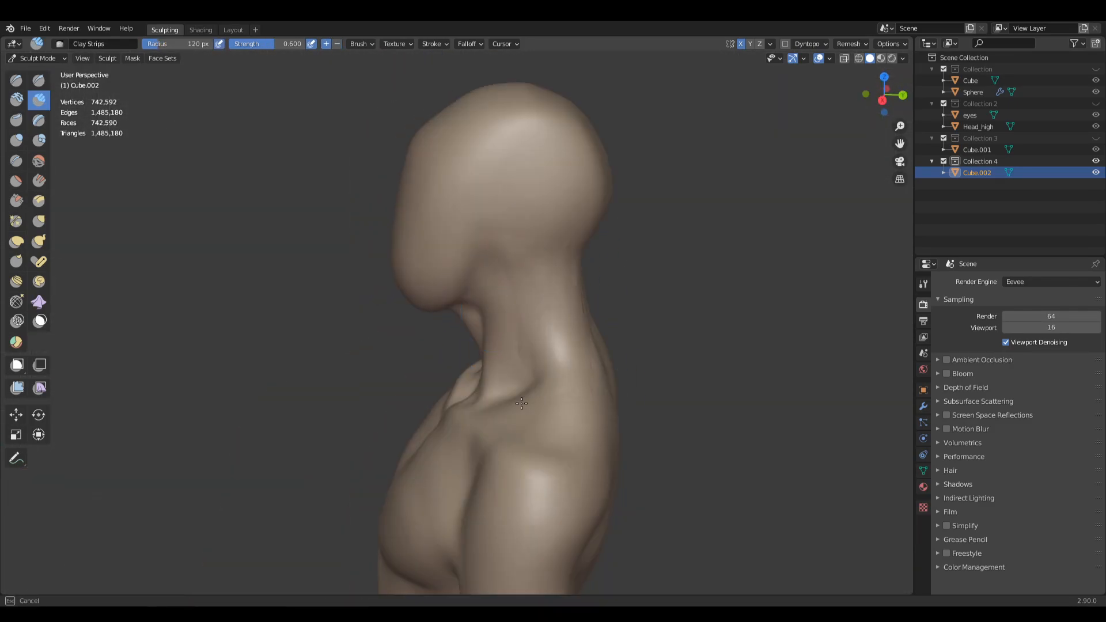
# Step: Reshape the neck and chest with the Grab brush and refine their surface with the Draw brush
pyautogui.press('KP_1')
pyautogui.press('g')
pyautogui.moveTo(490, 338); pyautogui.dragTo(455, 386, button='middle')
pyautogui.press('x')
pyautogui.scroll(-5, 590, 338)
pyautogui.moveTo(590, 338)
pyautogui.mouseDown(button='middle')
pyautogui.moveTo(594, 300)
pyautogui.moveTo(548, 288)
pyautogui.mouseUp(button='middle')
pyautogui.scroll(5, 548, 294)
# Step: Define the groove between the chest and front shoulder muscles with the Crease brush at 54 px
pyautogui.hotkey('shift', 'c')
pyautogui.press('f')
pyautogui.click(543, 298)
pyautogui.moveTo(447, 280)
pyautogui.mouseDown(button='middle')
pyautogui.moveTo(496, 266)
pyautogui.moveTo(462, 291)
pyautogui.mouseUp(button='middle')
pyautogui.moveTo(795, 300); pyautogui.dragTo(744, 304, button='middle')
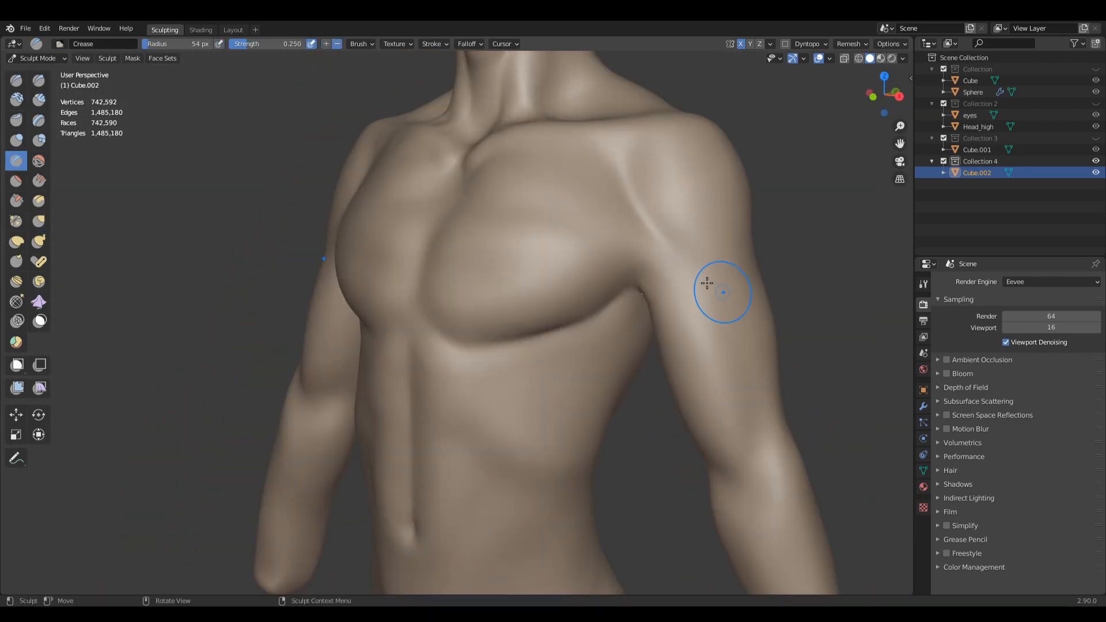
# Step: Adjust the chest and torso outline from the front with the Grab brush at 84 px
pyautogui.scroll(-5, 692, 297)
pyautogui.moveTo(340, 271); pyautogui.dragTo(395, 269, button='middle')
pyautogui.press('KP_1')
pyautogui.press('g')
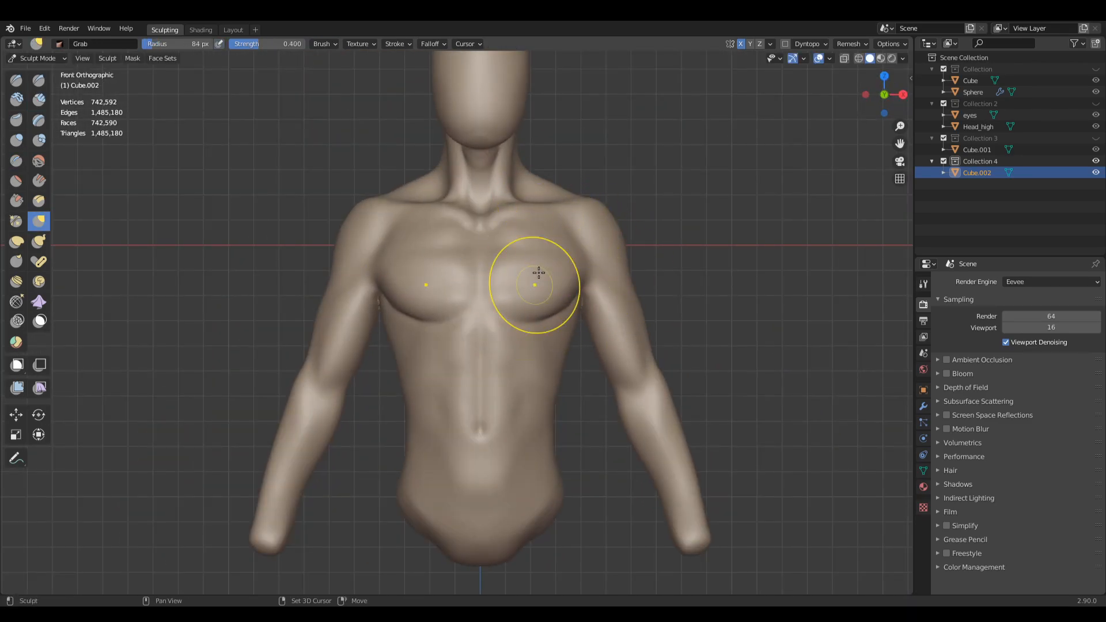
pyautogui.moveTo(531, 264); pyautogui.dragTo(513, 259, button='middle')
pyautogui.keyDown('shift'); pyautogui.moveTo(513, 323); pyautogui.dragTo(501, 196, button='middle'); pyautogui.keyUp('shift')
# Step: Build up and smooth the abdominal muscles with Clay Strips, using 139 px on the lower belly, and refine them with Draw Sharp
pyautogui.press('c')
pyautogui.moveTo(510, 225); pyautogui.dragTo(478, 195)
pyautogui.keyDown('shift'); pyautogui.moveTo(498, 294); pyautogui.dragTo(510, 242); pyautogui.keyUp('shift')
pyautogui.keyDown('shift'); pyautogui.moveTo(499, 317); pyautogui.dragTo(513, 258, button='middle'); pyautogui.keyUp('shift')
pyautogui.press('f')
pyautogui.click(513, 265)
pyautogui.moveTo(507, 311); pyautogui.dragTo(514, 251)
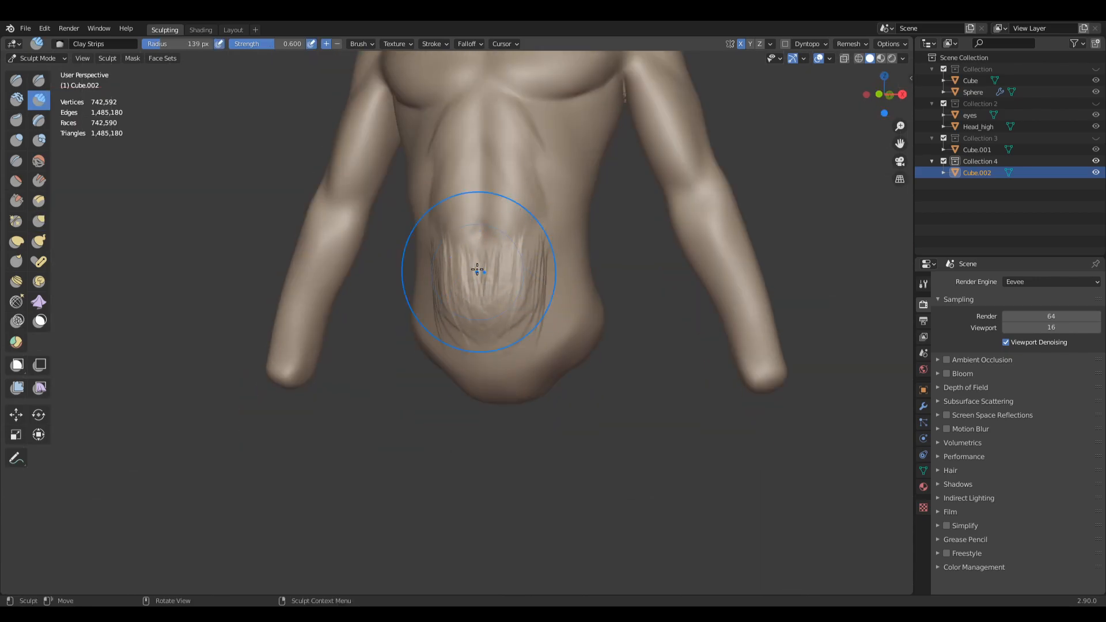
pyautogui.scroll(-2, 514, 148)
pyautogui.click(39, 81)
pyautogui.moveTo(476, 272); pyautogui.dragTo(517, 214, button='middle')
pyautogui.press('f')
pyautogui.click(452, 249)
# Step: Reshape the belly and waist from the side with the Grab brush at 148 px
pyautogui.press('g')
pyautogui.moveTo(663, 277); pyautogui.dragTo(568, 298, button='middle')
pyautogui.keyDown('shift'); pyautogui.moveTo(567, 299); pyautogui.dragTo(539, 349, button='middle'); pyautogui.keyUp('shift')
pyautogui.press('f')
pyautogui.click(509, 346)
pyautogui.moveTo(533, 241); pyautogui.dragTo(462, 294, button='middle')
pyautogui.press('f')
pyautogui.click(485, 296)
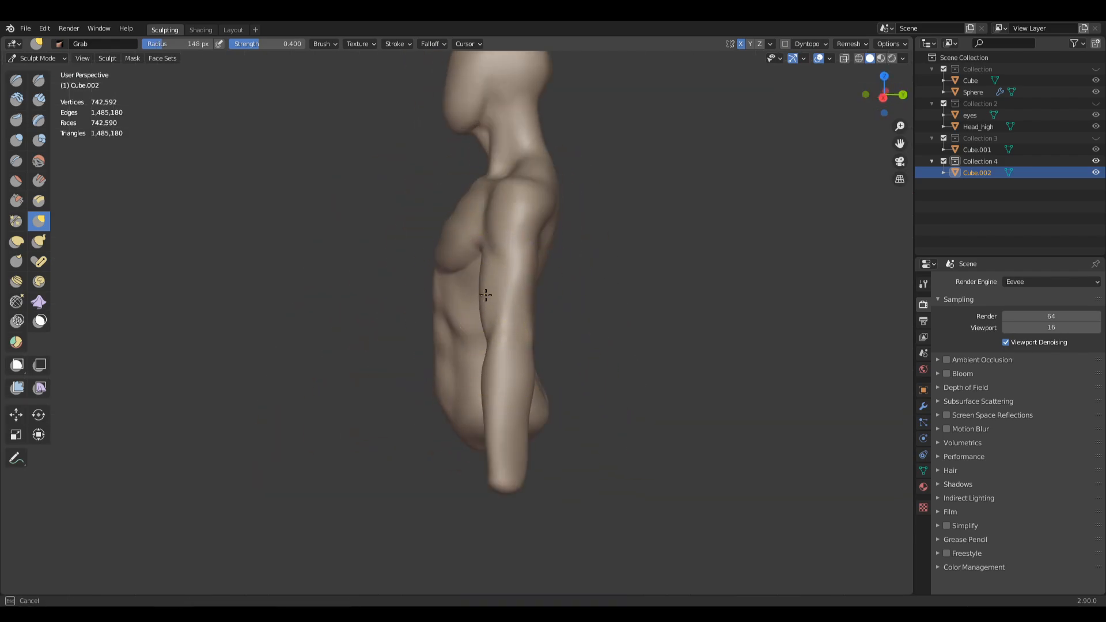
# Step: Adjust the rear contours of the arm and lower back in side profile with the Grab brush at 184 px
pyautogui.scroll(2, 554, 242)
pyautogui.press('f')
pyautogui.keyDown('alt'); pyautogui.moveTo(528, 301); pyautogui.dragTo(582, 225, button='middle'); pyautogui.keyUp('alt')
pyautogui.click(570, 140)
pyautogui.press('f')
pyautogui.click(593, 372)
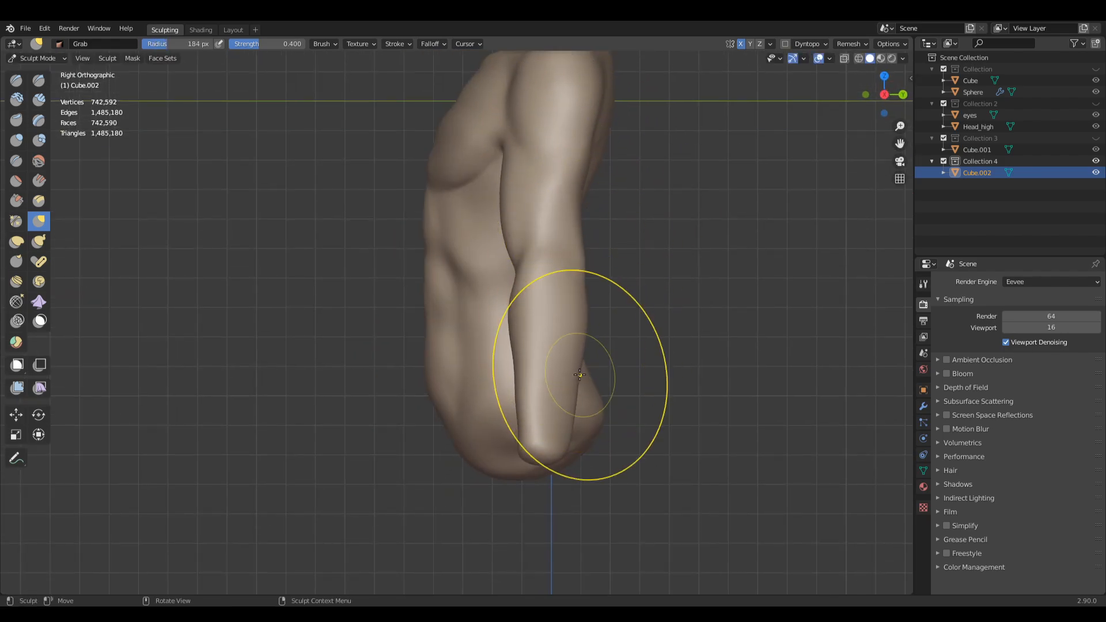
pyautogui.keyDown('alt'); pyautogui.moveTo(580, 371); pyautogui.dragTo(634, 369, button='middle'); pyautogui.keyUp('alt')
pyautogui.moveTo(634, 305); pyautogui.dragTo(642, 308)
pyautogui.moveTo(614, 247); pyautogui.dragTo(620, 246)
pyautogui.moveTo(582, 133); pyautogui.dragTo(589, 131)
pyautogui.keyDown('shift'); pyautogui.moveTo(541, 119); pyautogui.dragTo(539, 188, button='middle'); pyautogui.keyUp('shift')
# Step: Add volume around the armpit and side of the chest with Clay Strips
pyautogui.moveTo(605, 297); pyautogui.dragTo(523, 289, button='middle')
pyautogui.press('c')
pyautogui.scroll(3, 523, 282)
pyautogui.moveTo(610, 157); pyautogui.dragTo(548, 209)
pyautogui.scroll(-4, 572, 224)
pyautogui.keyDown('alt'); pyautogui.moveTo(576, 242); pyautogui.dragTo(639, 236, button='middle'); pyautogui.keyUp('alt')
# Step: Hide the arms and build up the muscles along the side of the rib cage with Clay Strips
pyautogui.press('h')
pyautogui.moveTo(656, 180); pyautogui.dragTo(554, 190, button='middle')
pyautogui.scroll(4, 554, 190)
pyautogui.press('f')
pyautogui.click(568, 196)
pyautogui.moveTo(585, 198)
pyautogui.mouseDown()
pyautogui.moveTo(536, 255)
pyautogui.moveTo(567, 231)
pyautogui.mouseUp()
pyautogui.press('f')
pyautogui.click(554, 254)
pyautogui.moveTo(489, 291); pyautogui.dragTo(521, 272)
pyautogui.moveTo(521, 271); pyautogui.dragTo(469, 166, button='middle')
pyautogui.moveTo(536, 346)
pyautogui.mouseDown(button='middle')
pyautogui.moveTo(477, 369)
pyautogui.moveTo(576, 299)
pyautogui.mouseUp(button='middle')
pyautogui.scroll(-2, 477, 368)
# Step: Sculpt and smooth diagonal muscle strips over the side ribs with Clay Strips, starting from a 75 px radius
pyautogui.keyDown('alt'); pyautogui.moveTo(453, 294); pyautogui.dragTo(519, 300, button='middle'); pyautogui.keyUp('alt')
pyautogui.press('g')
pyautogui.press('c')
pyautogui.press('f')
pyautogui.click(519, 358)
pyautogui.moveTo(545, 379); pyautogui.dragTo(651, 369, button='middle')
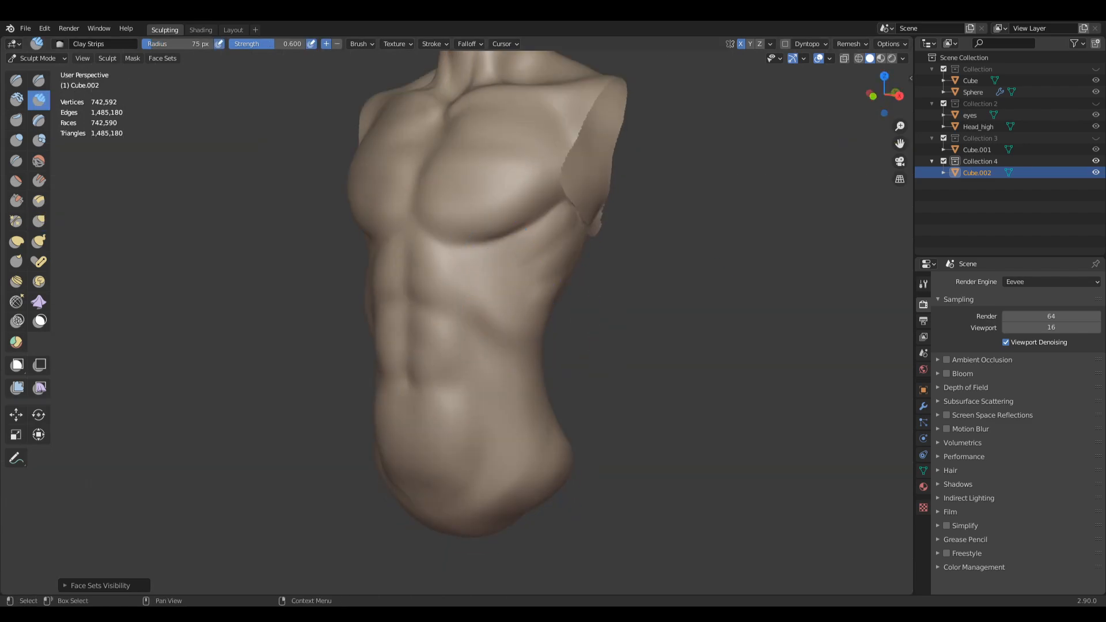
pyautogui.moveTo(540, 421); pyautogui.dragTo(440, 412, button='middle')
pyautogui.press('f')
pyautogui.click(490, 322)
pyautogui.moveTo(513, 297); pyautogui.dragTo(476, 354)
pyautogui.moveTo(489, 283); pyautogui.dragTo(461, 328)
pyautogui.keyDown('shift'); pyautogui.moveTo(514, 287); pyautogui.dragTo(489, 345); pyautogui.keyUp('shift')
# Step: Define the side rib muscles with the Crease brush, then show the arms again and clear the mask
pyautogui.keyDown('alt'); pyautogui.moveTo(461, 277); pyautogui.dragTo(473, 222, button='middle'); pyautogui.keyUp('alt')
pyautogui.hotkey('shift', 'c')
pyautogui.moveTo(484, 191); pyautogui.dragTo(499, 163)
pyautogui.moveTo(542, 213); pyautogui.dragTo(507, 212, button='middle')
pyautogui.scroll(-4, 506, 231)
pyautogui.moveTo(553, 300)
pyautogui.mouseDown(button='middle')
pyautogui.moveTo(502, 311)
pyautogui.moveTo(582, 314)
pyautogui.mouseUp(button='middle')
pyautogui.press('h')
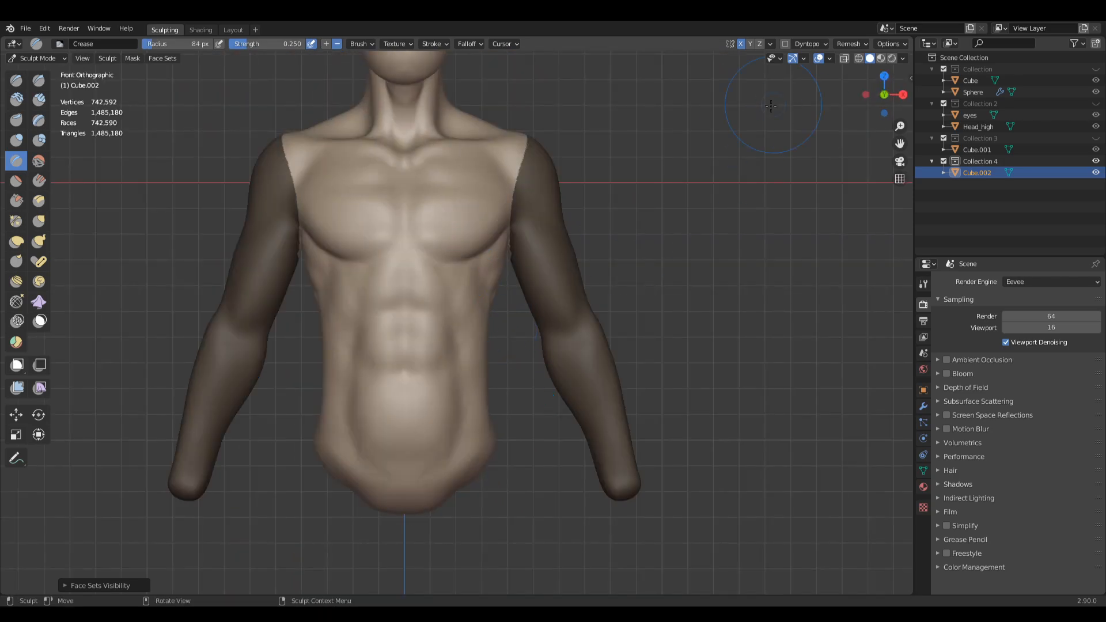
pyautogui.hotkey('alt', 'm')
# Step: Refine the sides and back of the torso with the Crease and Inflate brushes
pyautogui.press('f')
pyautogui.scroll(-3, 490, 323)
pyautogui.moveTo(691, 329); pyautogui.dragTo(443, 335, button='middle')
pyautogui.scroll(2, 459, 331)
pyautogui.press('f')
pyautogui.click(395, 277)
pyautogui.moveTo(381, 276); pyautogui.dragTo(423, 271, button='middle')
pyautogui.press('i')
pyautogui.press('f')
pyautogui.moveTo(323, 346); pyautogui.dragTo(553, 369, button='middle')
# Step: Adjust the waist and flank with the Grab brush and add volume there with Clay Strips
pyautogui.press('g')
pyautogui.moveTo(558, 407)
pyautogui.mouseDown(button='middle')
pyautogui.moveTo(523, 347)
pyautogui.moveTo(465, 344)
pyautogui.moveTo(513, 340)
pyautogui.mouseUp(button='middle')
pyautogui.press('c')
pyautogui.scroll(2, 475, 346)
pyautogui.moveTo(490, 340)
pyautogui.mouseDown()
pyautogui.moveTo(472, 371)
pyautogui.moveTo(490, 346)
pyautogui.mouseUp()
pyautogui.moveTo(508, 346)
pyautogui.mouseDown(button='middle')
pyautogui.moveTo(407, 368)
pyautogui.moveTo(553, 323)
pyautogui.mouseUp(button='middle')
pyautogui.press('f')
pyautogui.scroll(-2, 476, 289)
# Step: Reshape the torso profile from the side with the arms hidden, using Grab at 150 px, then show the arms
pyautogui.moveTo(476, 273); pyautogui.dragTo(634, 271, button='middle')
pyautogui.press('g')
pyautogui.press('h')
pyautogui.press('KP_3')
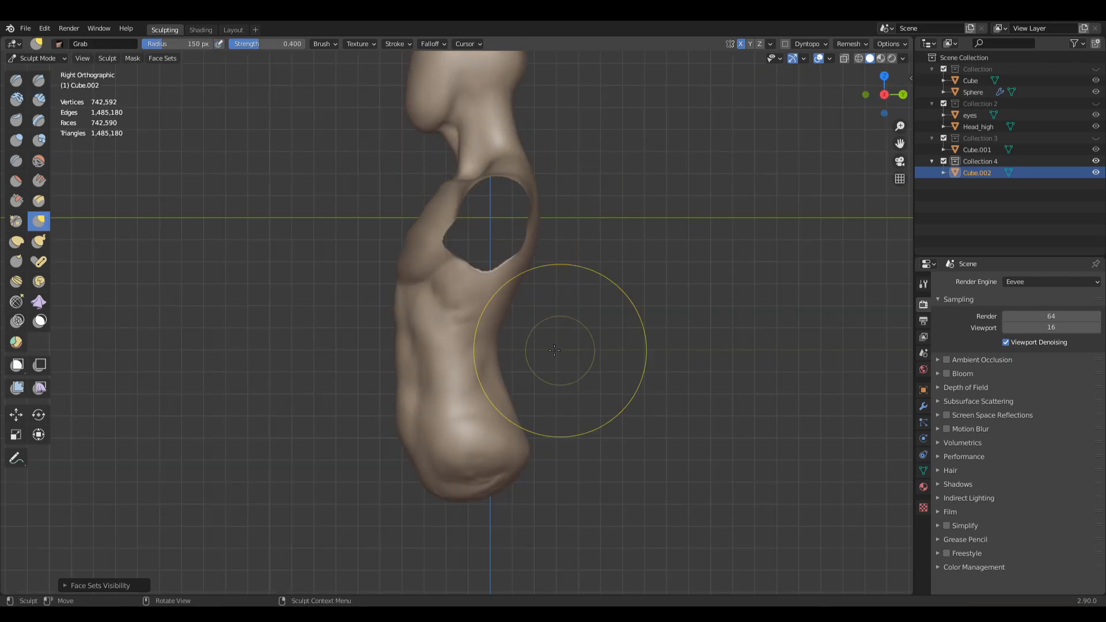
pyautogui.press('h')
# Step: Adjust the head and neck contour in side profile with the Grab brush at 132 px
pyautogui.moveTo(540, 298)
pyautogui.keyDown('ctrl'); pyautogui.mouseDown(button='middle')
pyautogui.moveTo(425, 205)
pyautogui.moveTo(441, 318)
pyautogui.mouseUp(button='middle'); pyautogui.keyUp('ctrl')
pyautogui.press('f')
pyautogui.moveTo(535, 147); pyautogui.dragTo(528, 150)
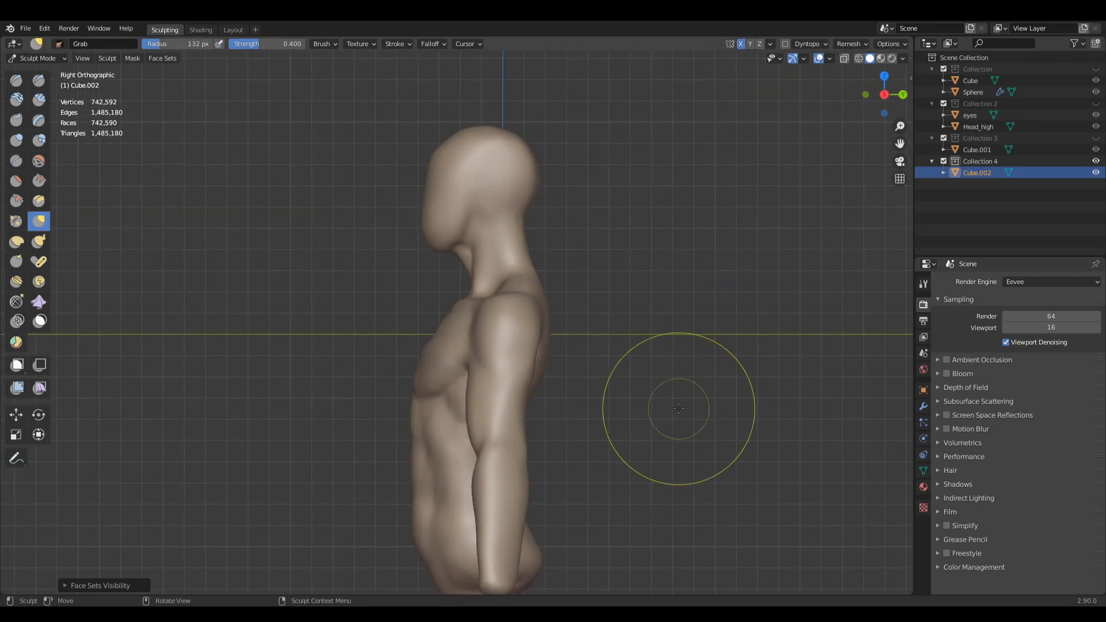
pyautogui.moveTo(527, 193); pyautogui.dragTo(663, 198, button='middle')
pyautogui.keyDown('shift'); pyautogui.moveTo(453, 490); pyautogui.dragTo(450, 334, button='middle'); pyautogui.keyUp('shift')
# Step: Define the back muscles below the shoulder blades with the Crease brush at 50 px
pyautogui.keyDown('shift'); pyautogui.moveTo(501, 130); pyautogui.dragTo(605, 259, button='middle'); pyautogui.keyUp('shift')
pyautogui.moveTo(474, 206); pyautogui.dragTo(565, 305, button='middle')
pyautogui.hotkey('shift', 'c')
pyautogui.moveTo(447, 407); pyautogui.dragTo(399, 371, button='middle')
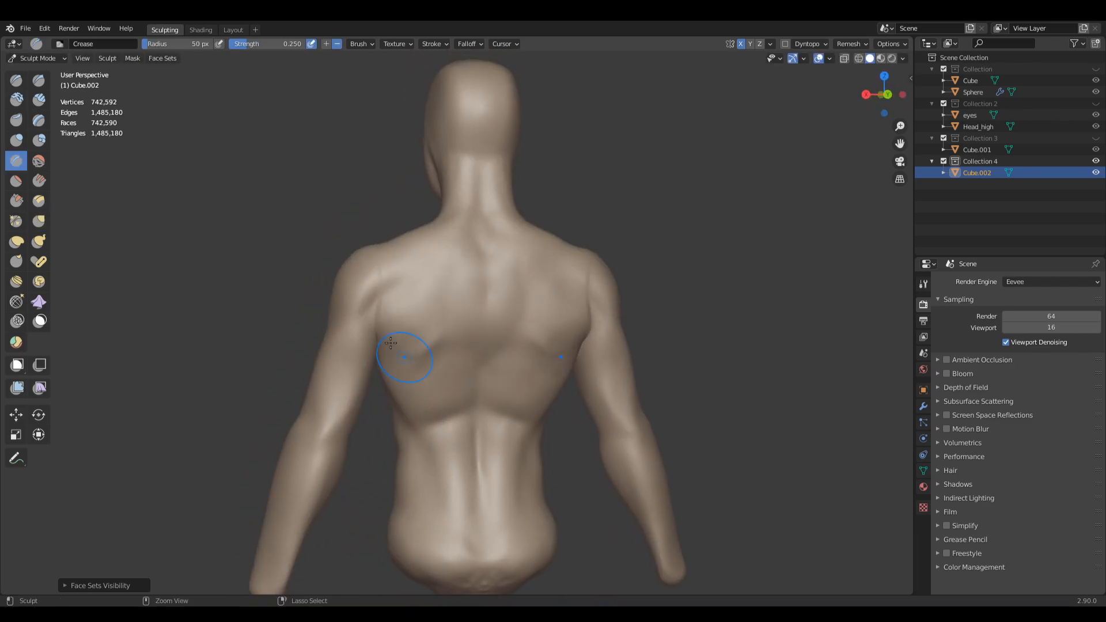
pyautogui.moveTo(398, 352); pyautogui.dragTo(408, 365)
pyautogui.scroll(-3, 416, 374)
pyautogui.scroll(2, 417, 375)
# Step: Refine the arm and torso silhouette from the front with the Grab brush at 83 px
pyautogui.press('g')
pyautogui.moveTo(417, 372); pyautogui.dragTo(654, 340, button='middle')
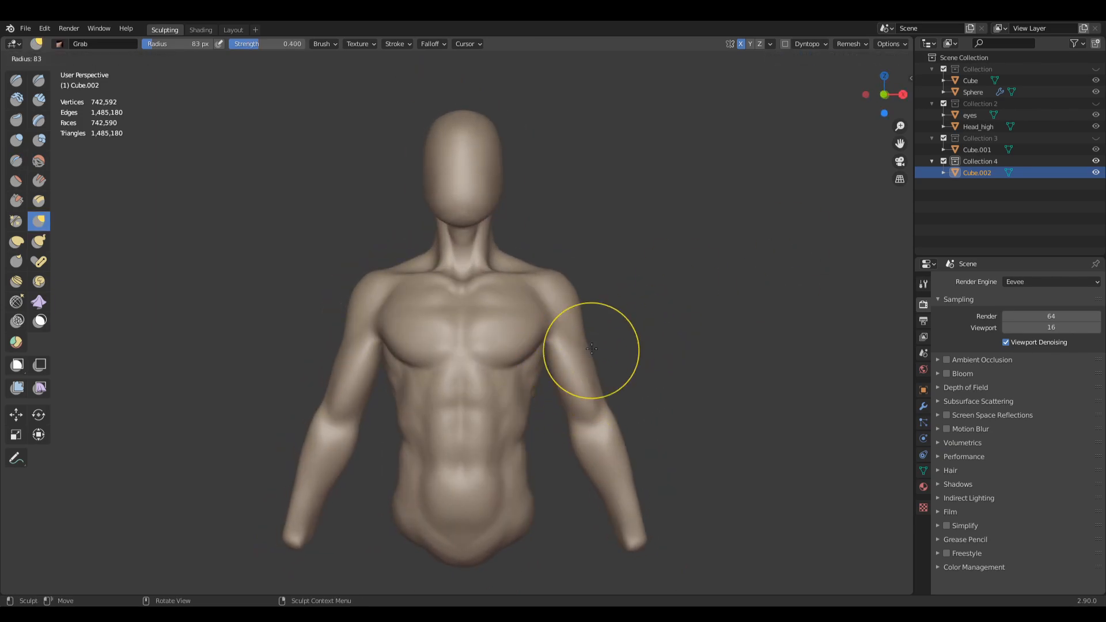
pyautogui.press('KP_1')
pyautogui.moveTo(745, 321); pyautogui.dragTo(771, 323, button='middle')
pyautogui.keyDown('shift'); pyautogui.moveTo(749, 321); pyautogui.dragTo(771, 447, button='middle'); pyautogui.keyUp('shift')
pyautogui.press('KP_1')
pyautogui.press('f')
# Step: Adjust the proportions of the shoulders and upper chest with the Grab brush at 98 px and 91 px
pyautogui.scroll(-3, 662, 346)
pyautogui.keyDown('shift'); pyautogui.moveTo(680, 426); pyautogui.dragTo(691, 282, button='middle'); pyautogui.keyUp('shift')
pyautogui.moveTo(691, 281)
pyautogui.mouseDown(button='middle')
pyautogui.moveTo(713, 280)
pyautogui.moveTo(644, 288)
pyautogui.moveTo(662, 297)
pyautogui.moveTo(657, 285)
pyautogui.moveTo(616, 308)
pyautogui.moveTo(407, 301)
pyautogui.moveTo(623, 302)
pyautogui.moveTo(609, 312)
pyautogui.mouseUp(button='middle')
pyautogui.scroll(2, 544, 261)
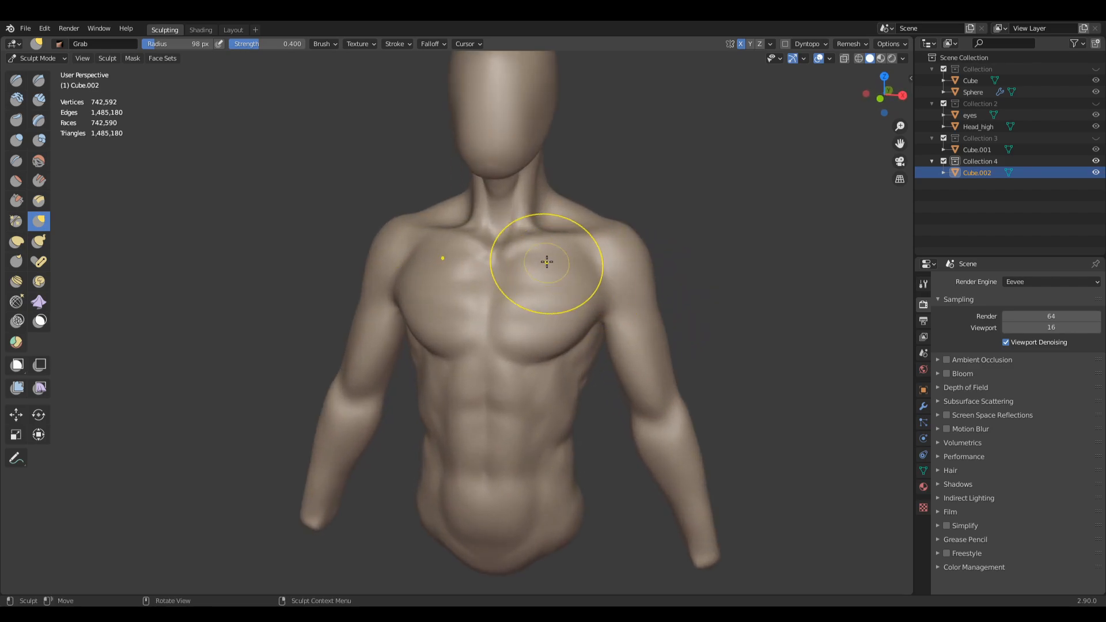
pyautogui.moveTo(579, 255); pyautogui.dragTo(611, 253, button='middle')
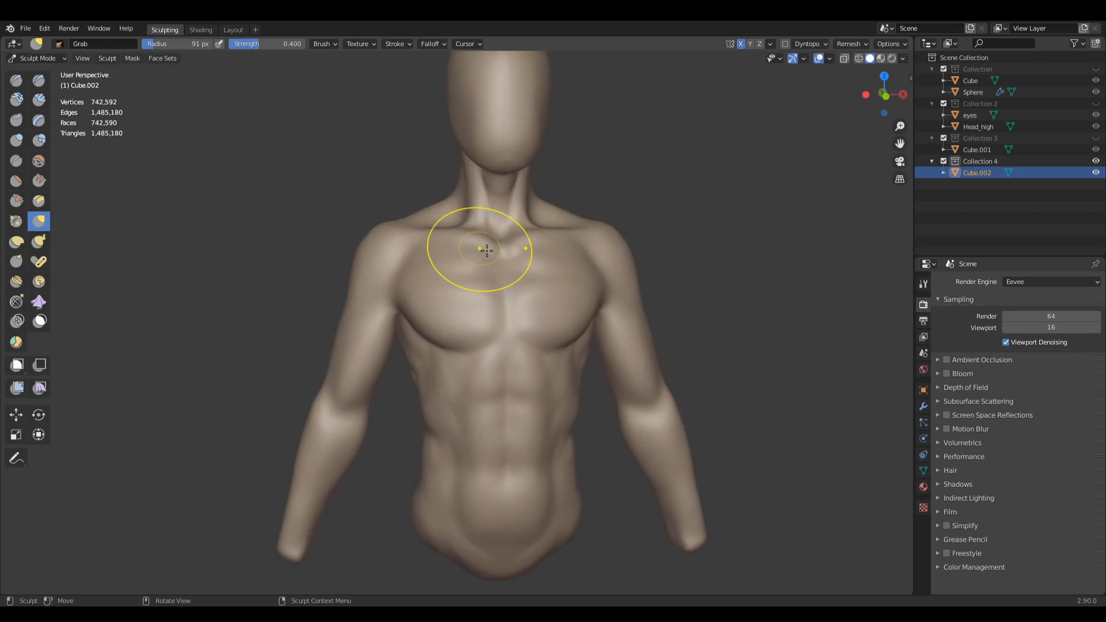
pyautogui.scroll(-2, 697, 305)
pyautogui.moveTo(706, 275); pyautogui.dragTo(681, 302, button='middle')
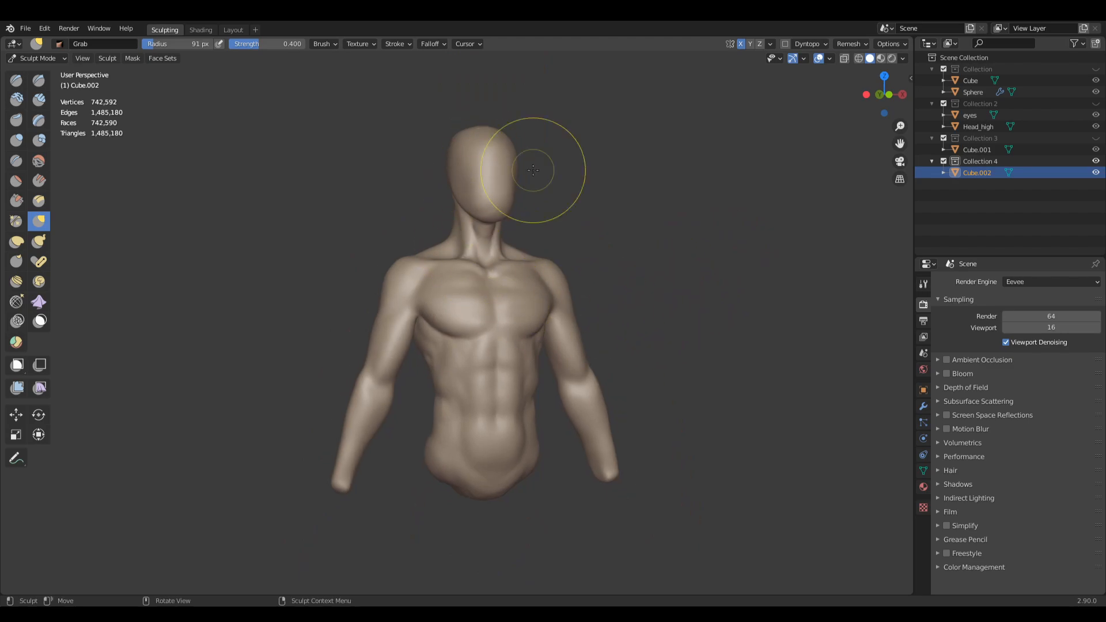